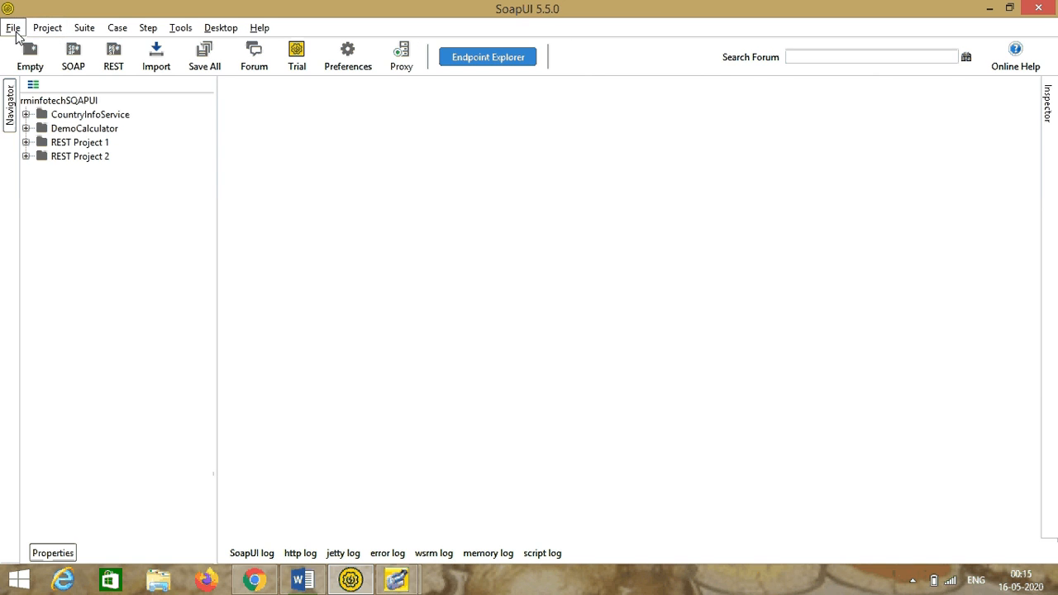
pyautogui.click(13, 29)
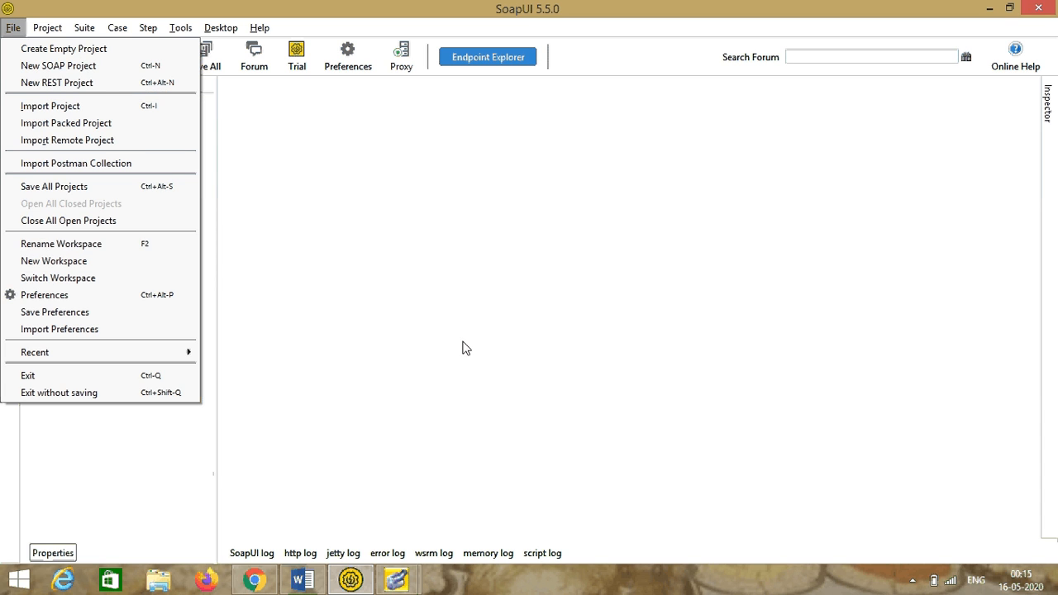
pyautogui.click(504, 272)
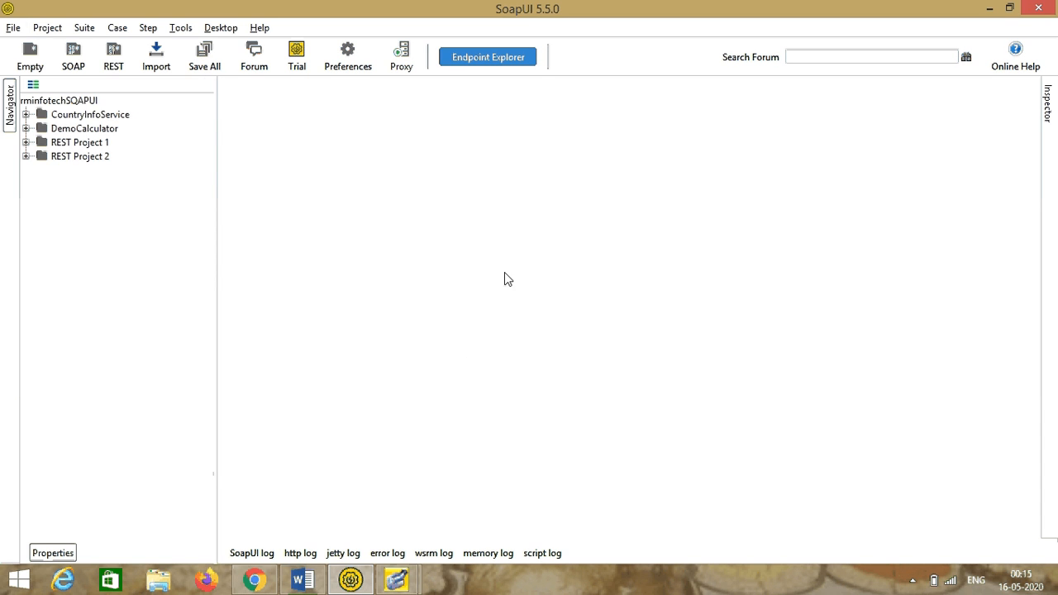
# Examine the test steps of TestCase1 in the CountryInfoService project's TestSuite1, and collapse the project again.
pyautogui.click(26, 114)
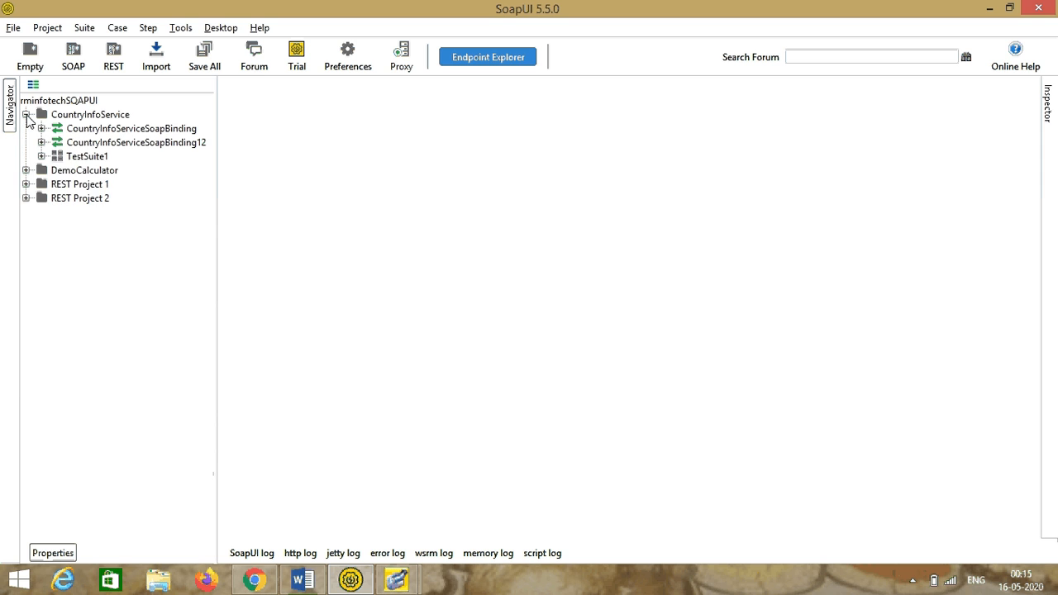
pyautogui.click(41, 157)
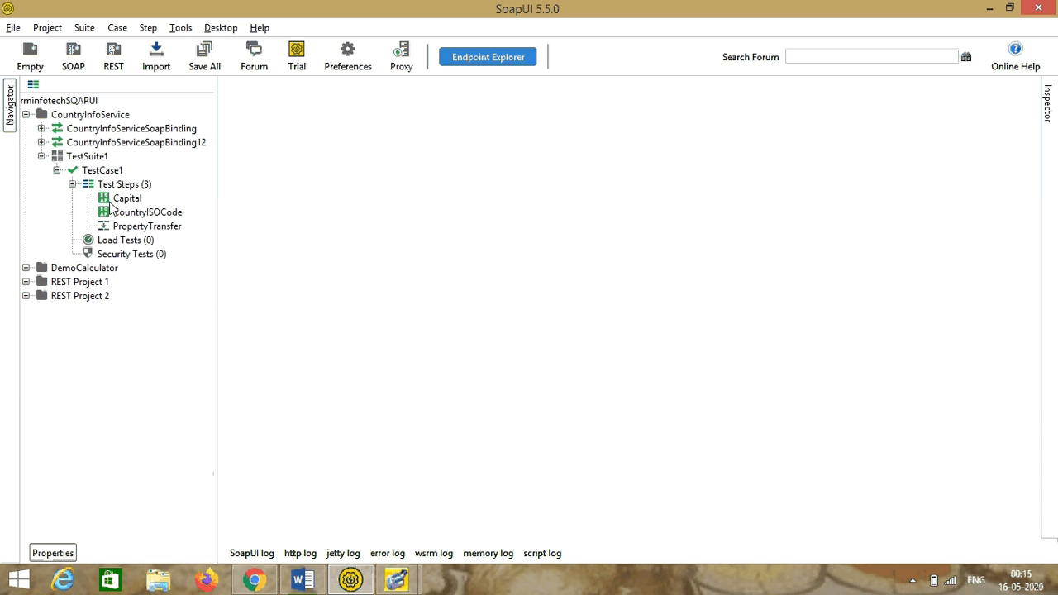
pyautogui.click(25, 116)
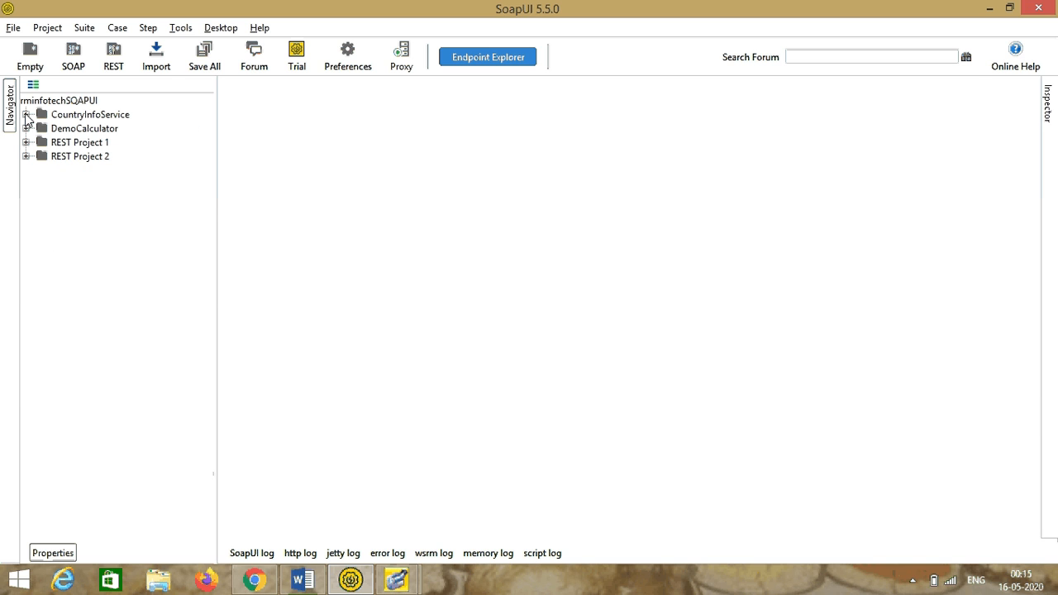
pyautogui.click(13, 28)
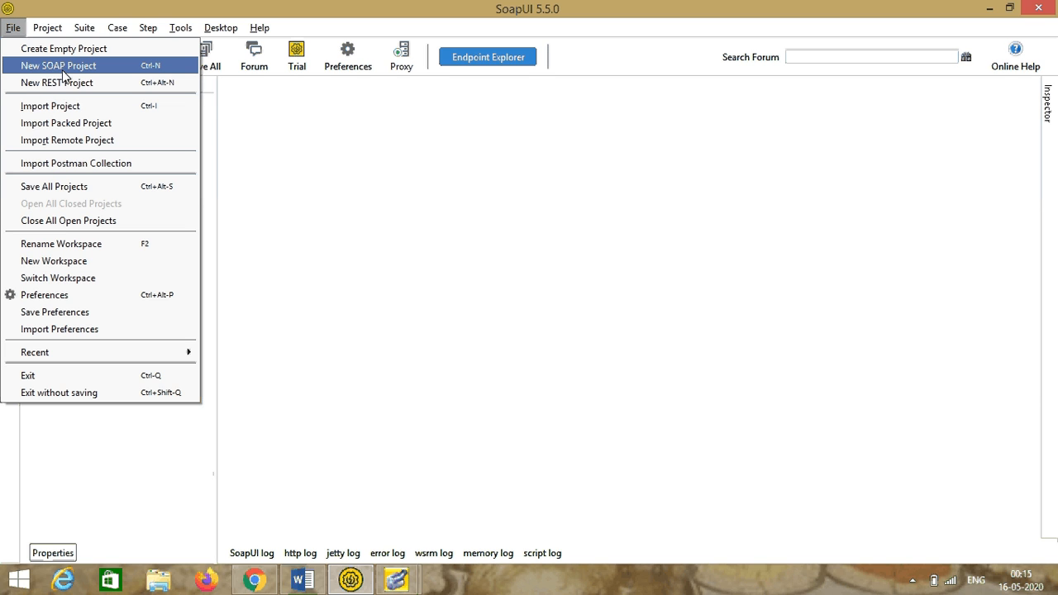
pyautogui.click(91, 83)
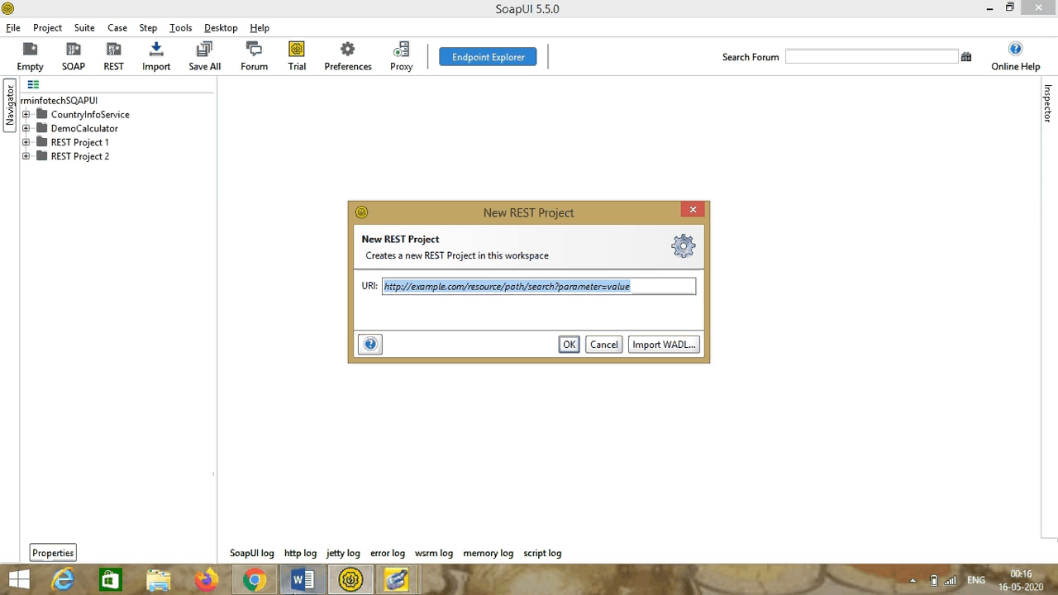
pyautogui.click(254, 580)
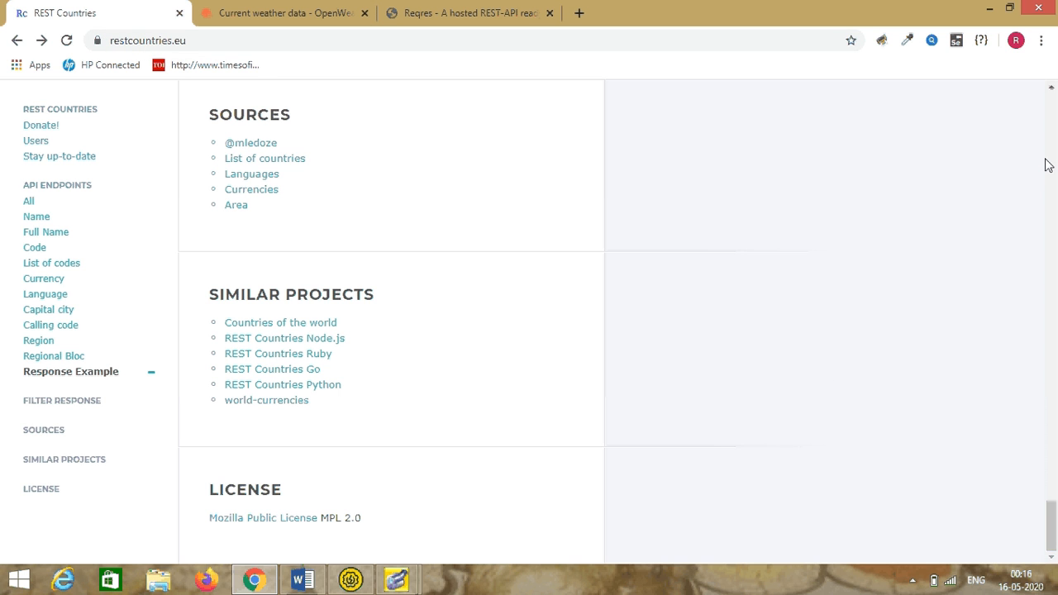
pyautogui.click(1051, 490)
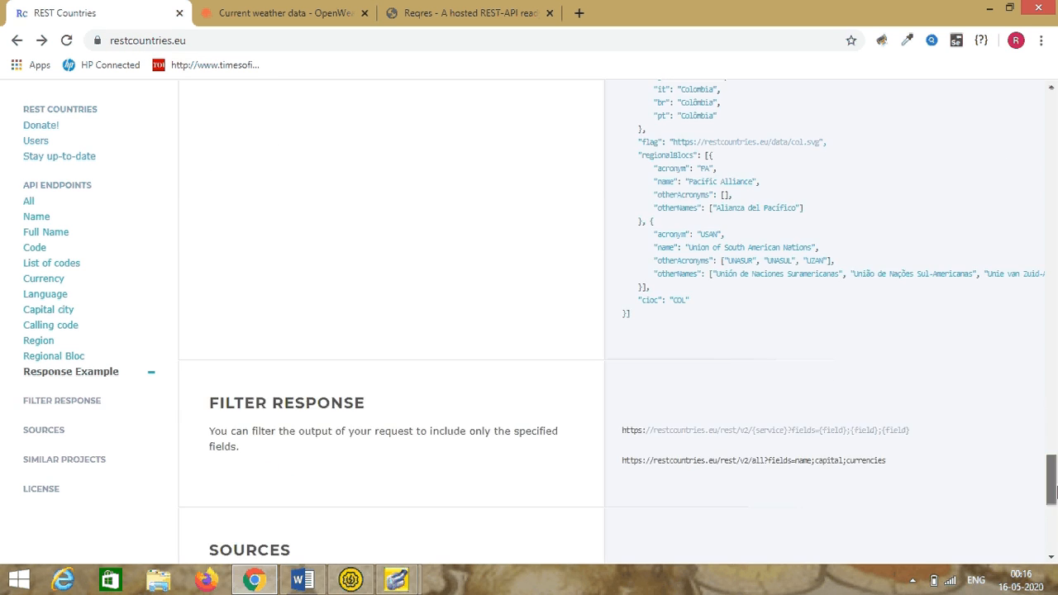
pyautogui.moveTo(1050, 491); pyautogui.dragTo(1052, 231)
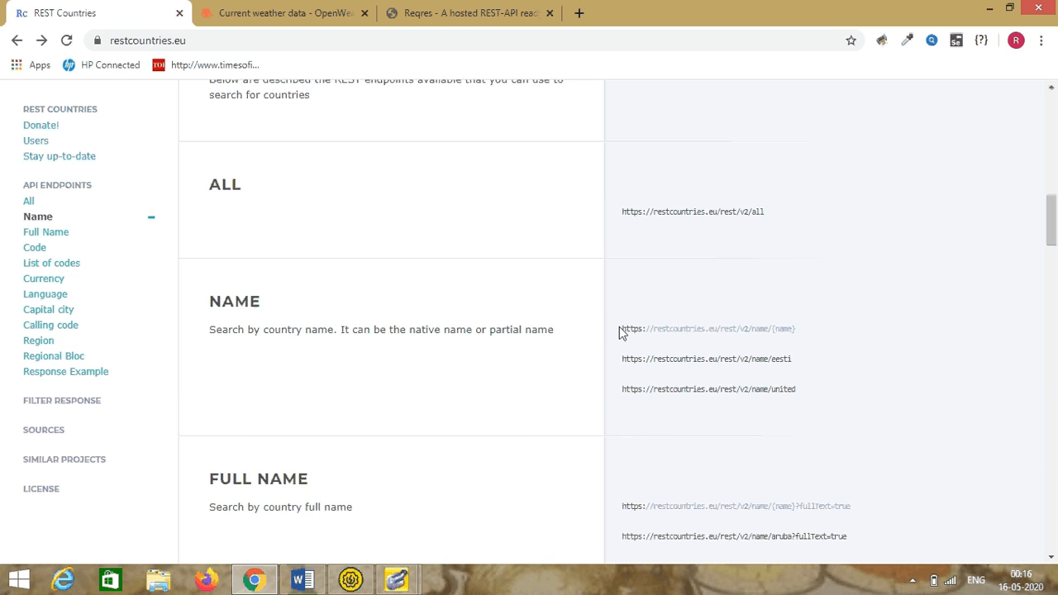
pyautogui.moveTo(624, 333); pyautogui.dragTo(796, 340)
pyautogui.hotkey('ctrl', 'c')
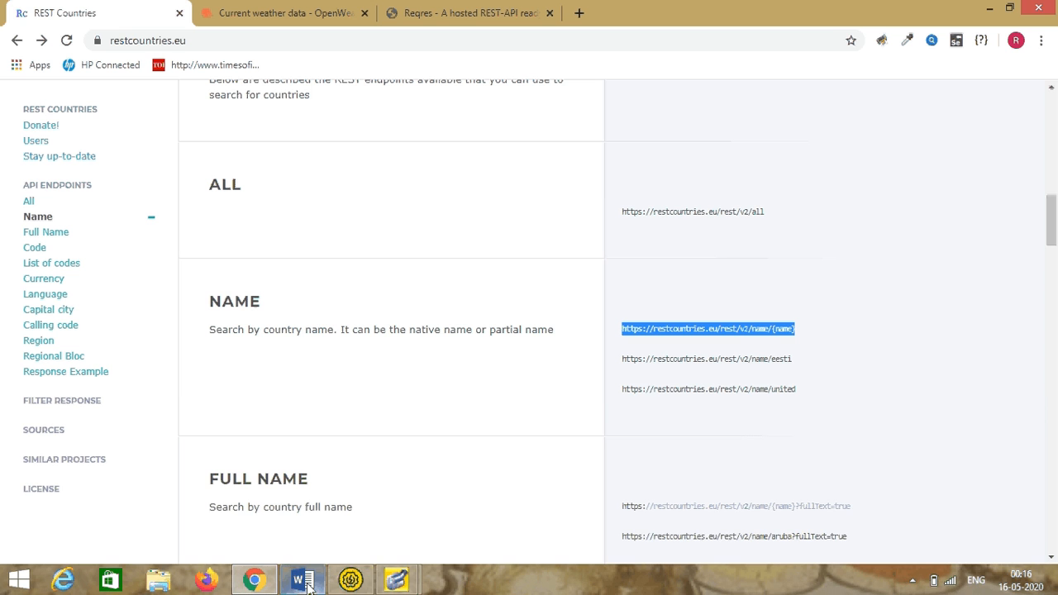
pyautogui.click(350, 580)
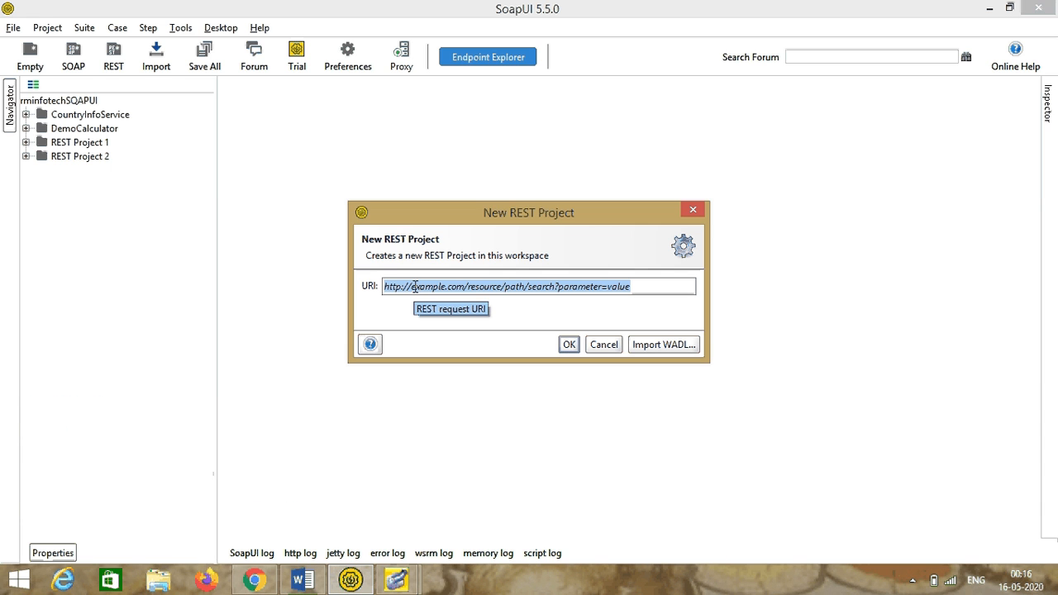
pyautogui.click(415, 286)
pyautogui.hotkey('ctrl', 'v')
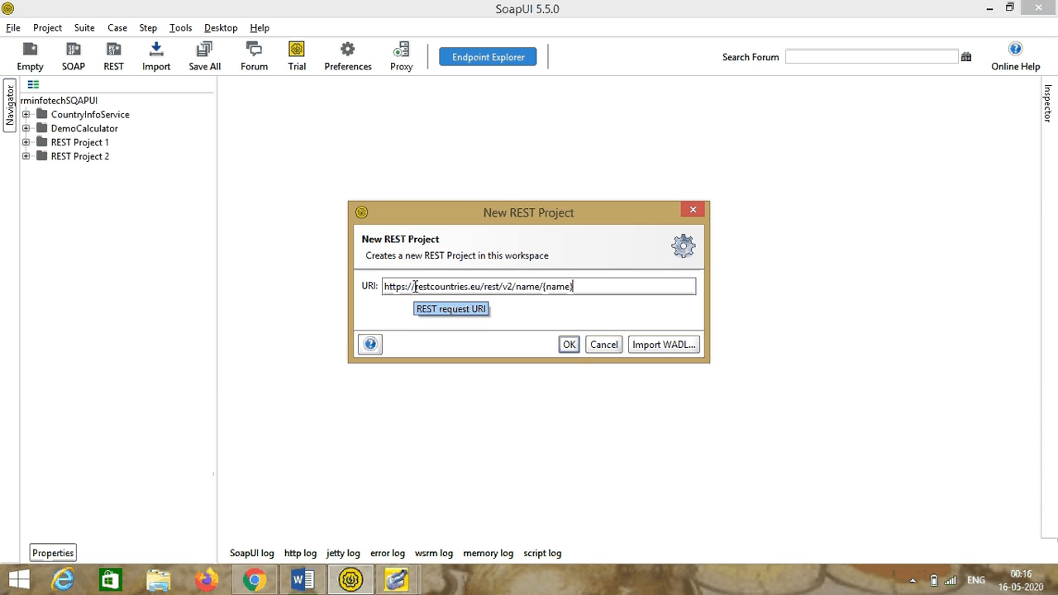
pyautogui.click(570, 347)
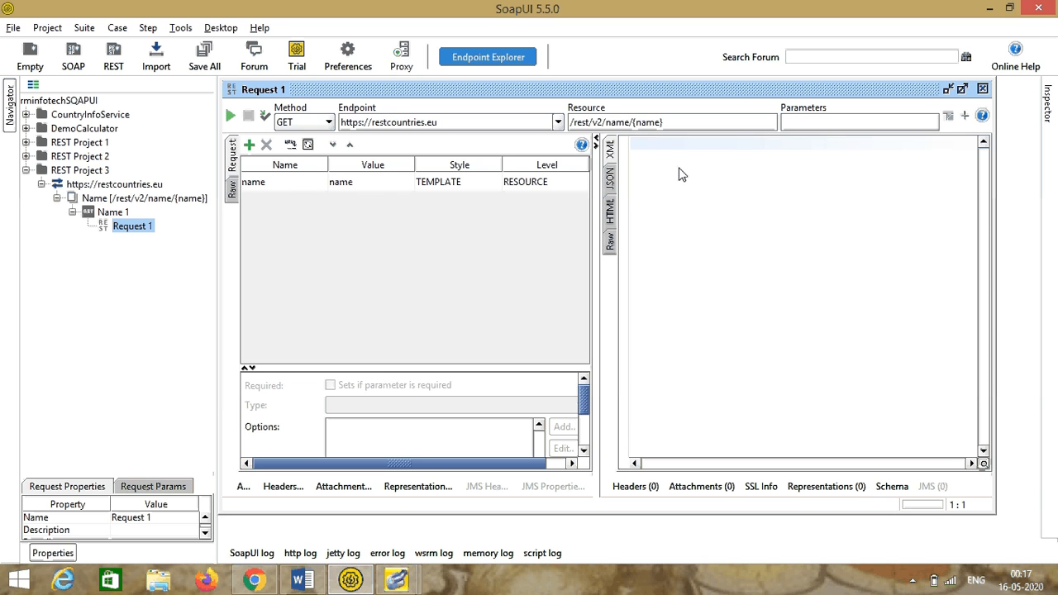
# Set the value of the name template parameter in Request 1 to India.
pyautogui.click(368, 183)
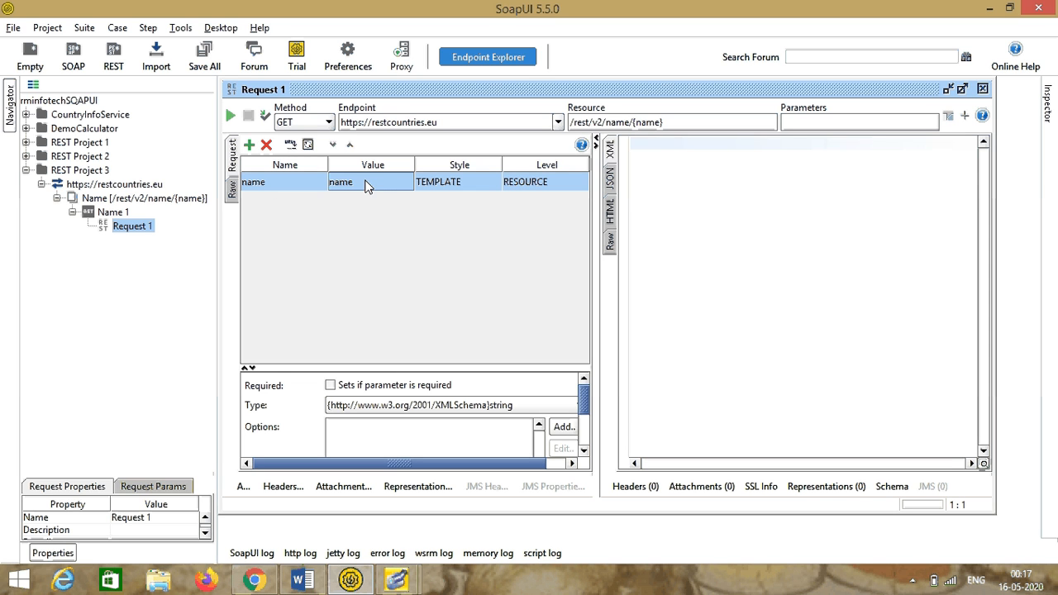
pyautogui.doubleClick(368, 183)
pyautogui.press('BackSpace')
pyautogui.press('BackSpace')
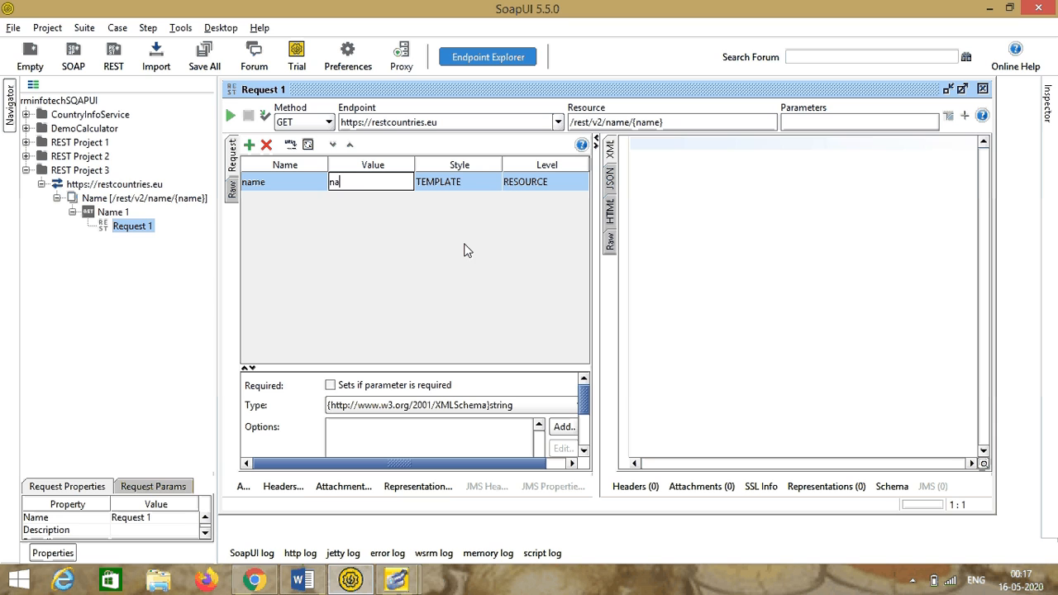
pyautogui.press('BackSpace')
pyautogui.press('BackSpace')
pyautogui.write('India')
# Send the GET request and view its response as JSON.
pyautogui.click(232, 117)
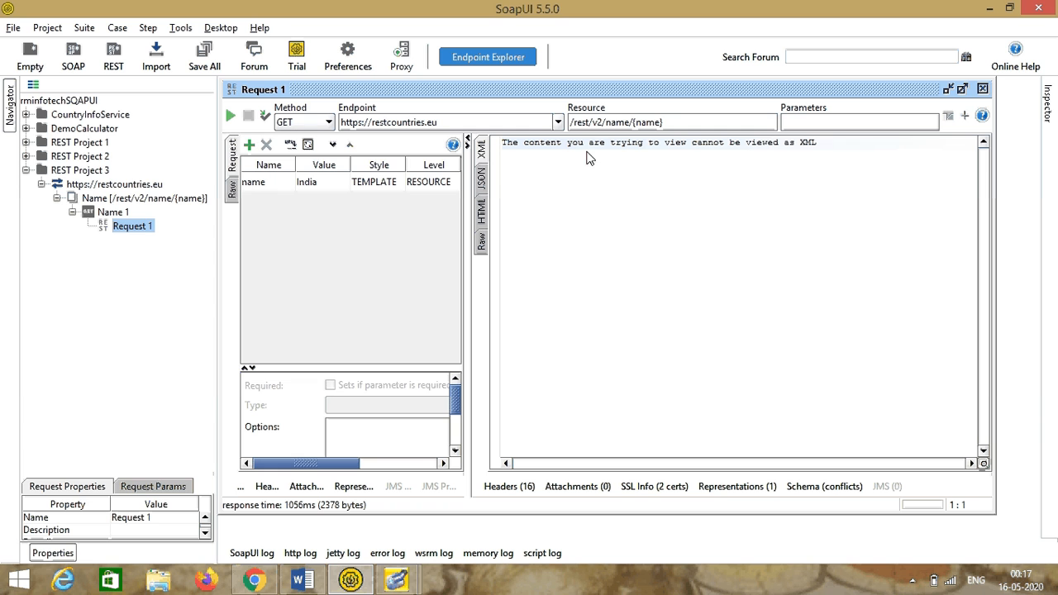
pyautogui.click(481, 177)
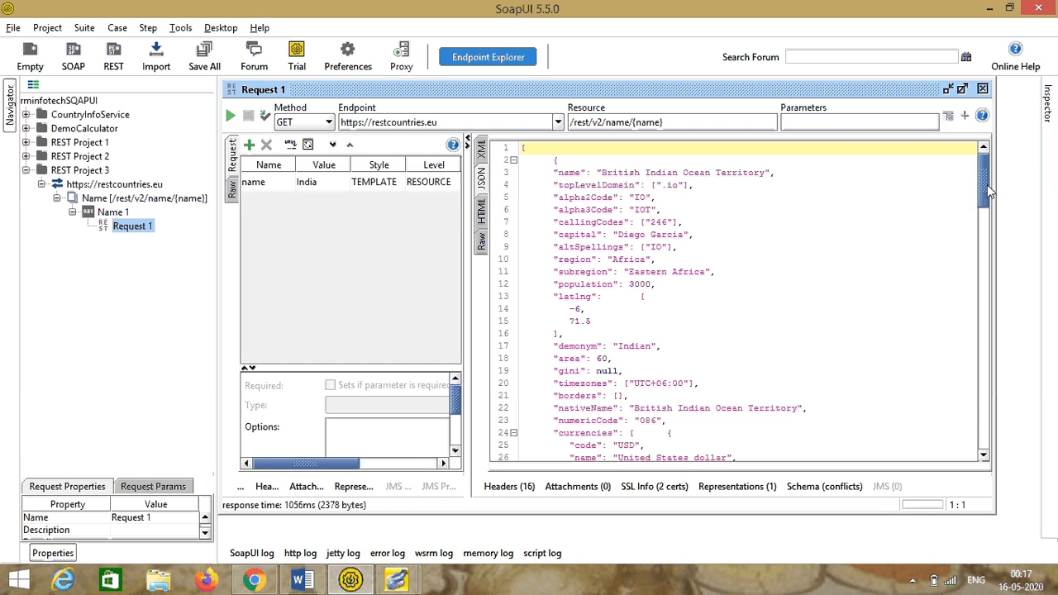
pyautogui.moveTo(987, 165)
pyautogui.mouseDown()
pyautogui.moveTo(962, 298)
pyautogui.moveTo(997, 176)
pyautogui.mouseUp()
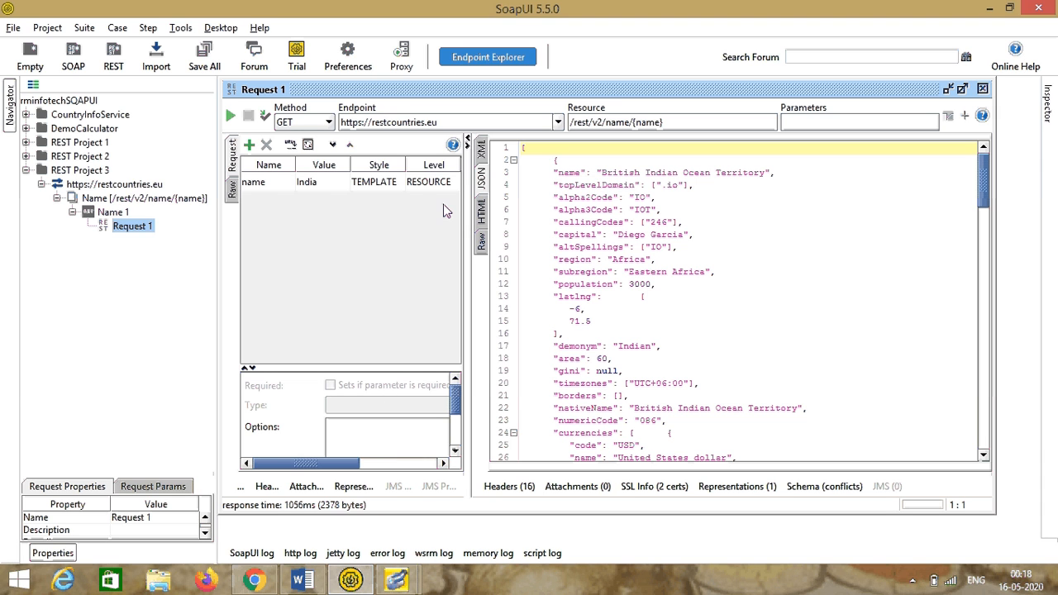
# Start adding Request 1 to a test case and create a test suite named TestSuite1 for it.
pyautogui.click(264, 118)
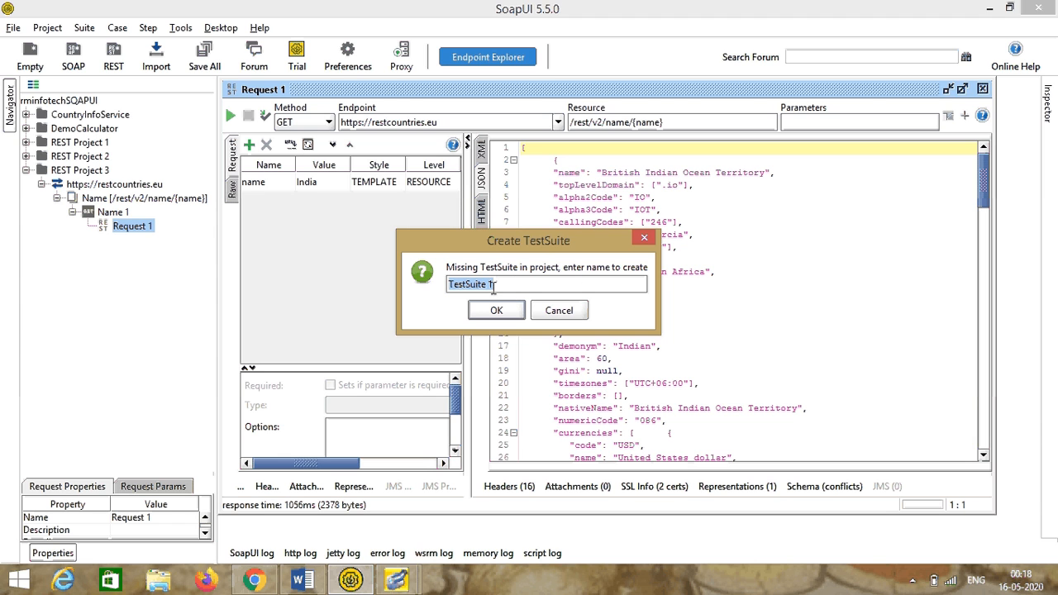
pyautogui.click(492, 283)
pyautogui.press('BackSpace')
pyautogui.click(498, 309)
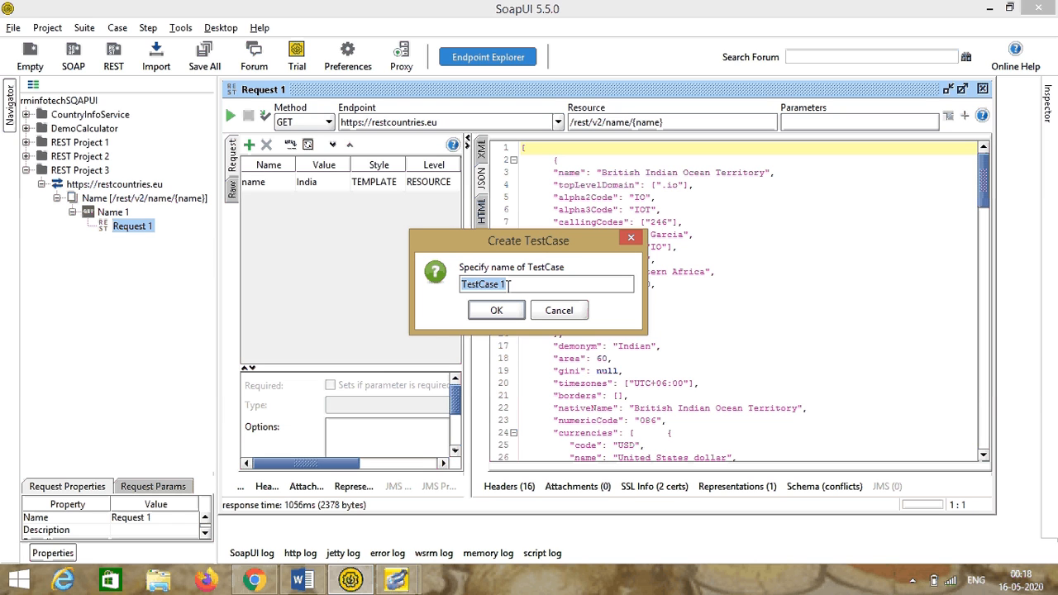
# Create a test case named TestCase1 in the new suite.
pyautogui.click(500, 283)
pyautogui.press('BackSpace')
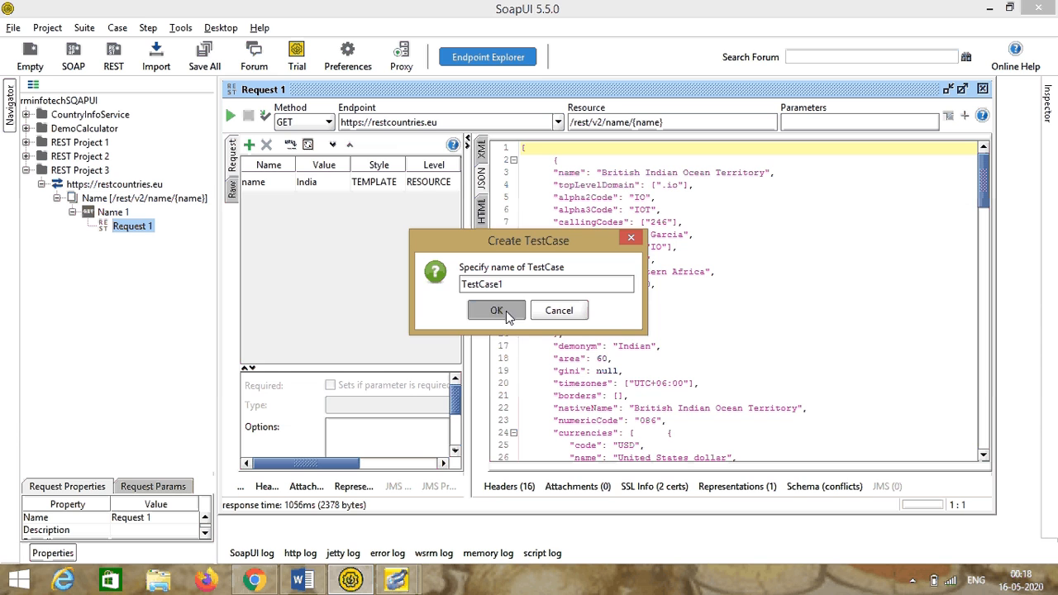
pyautogui.click(506, 310)
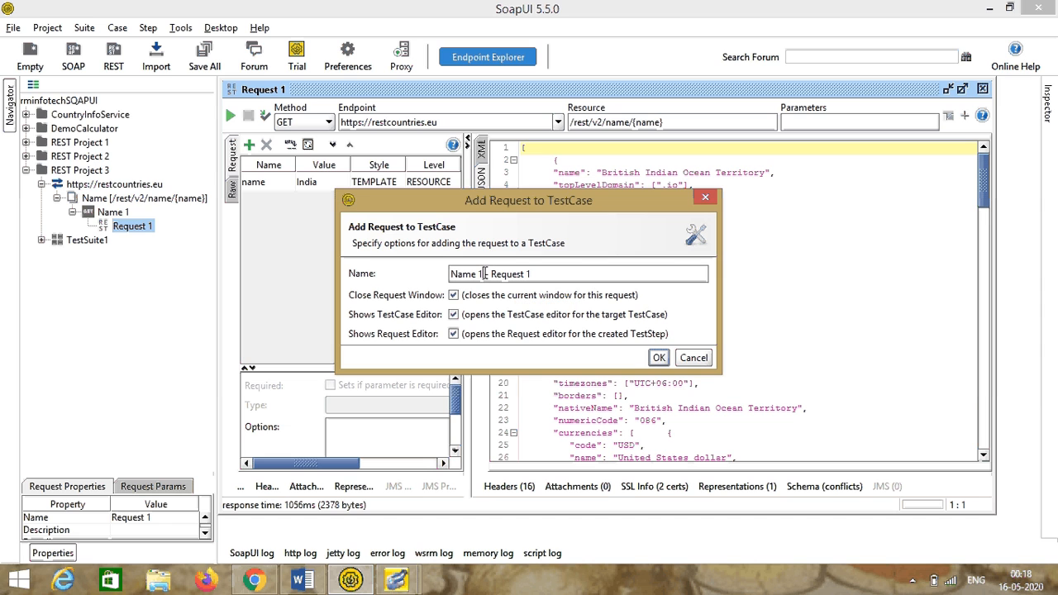
# Add the request to TestCase1 as the test step "Countries - Request 1" and close the request and test case editors.
pyautogui.press('BackSpace')
pyautogui.press('BackSpace')
pyautogui.press('BackSpace')
pyautogui.press('BackSpace')
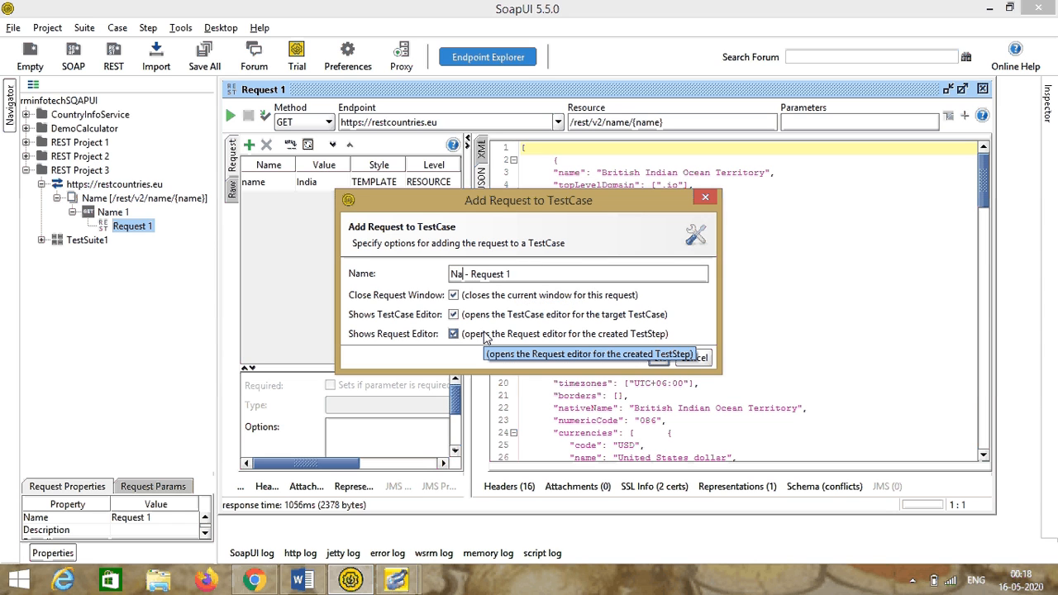
pyautogui.press('BackSpace')
pyautogui.press('BackSpace')
pyautogui.write('Countries')
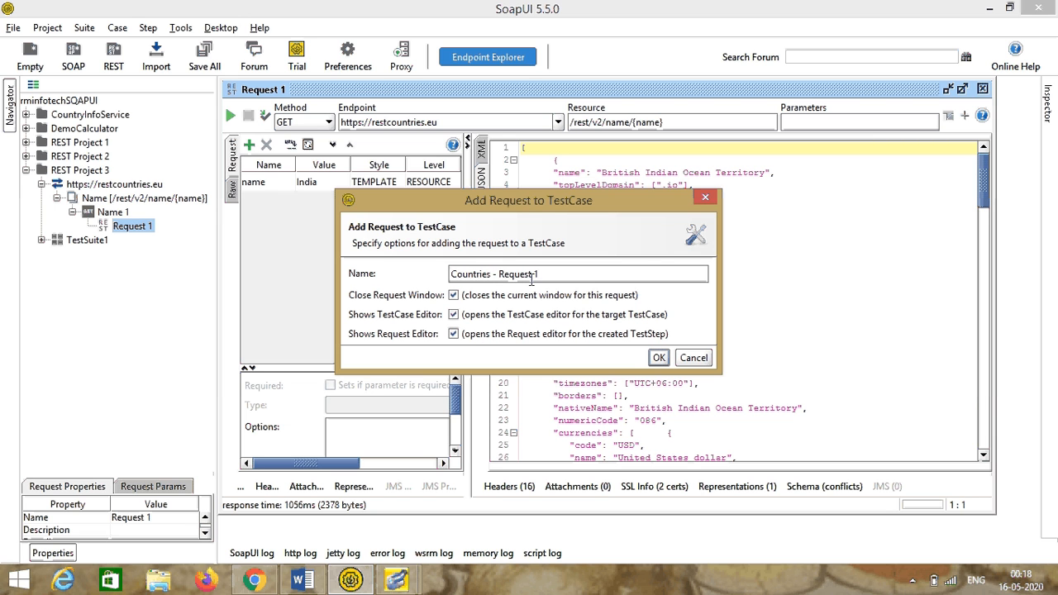
pyautogui.click(659, 358)
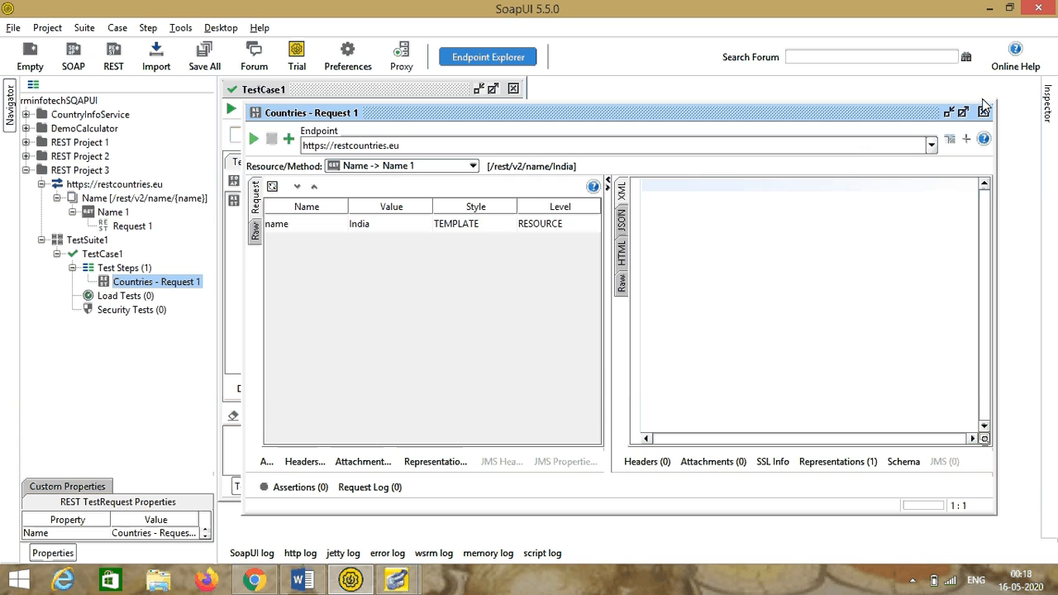
pyautogui.click(983, 113)
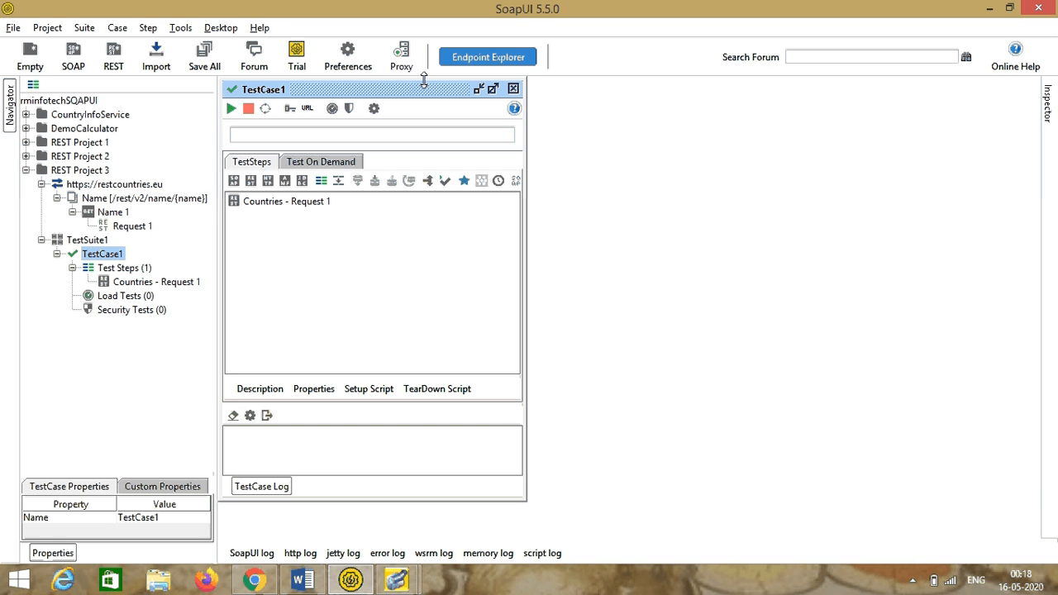
pyautogui.click(514, 88)
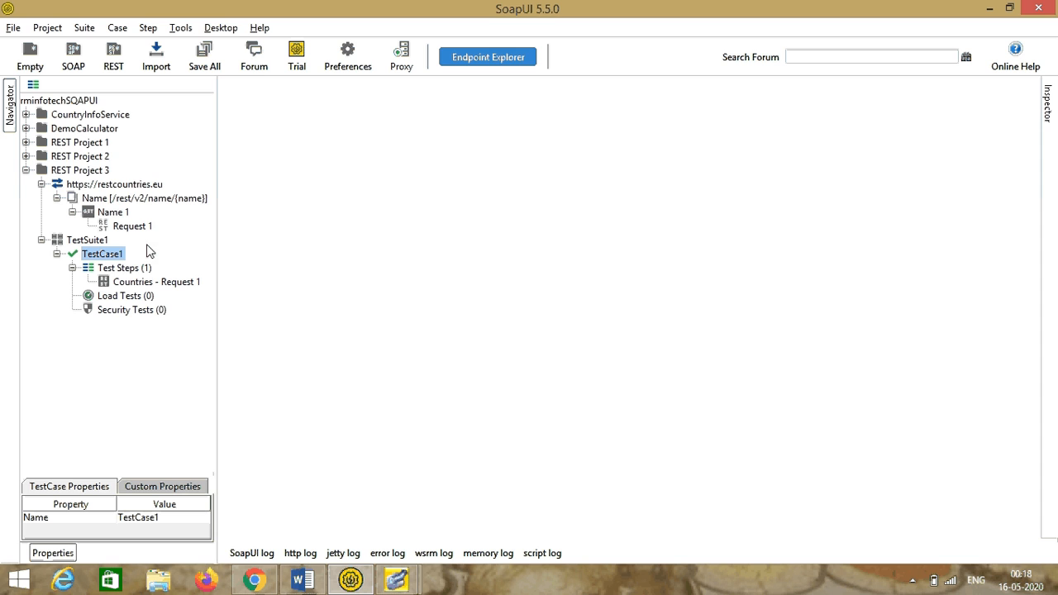
# Compare the CountryInfoService project's test suite structure with that of REST Project 3, and collapse CountryInfoService again.
pyautogui.click(26, 115)
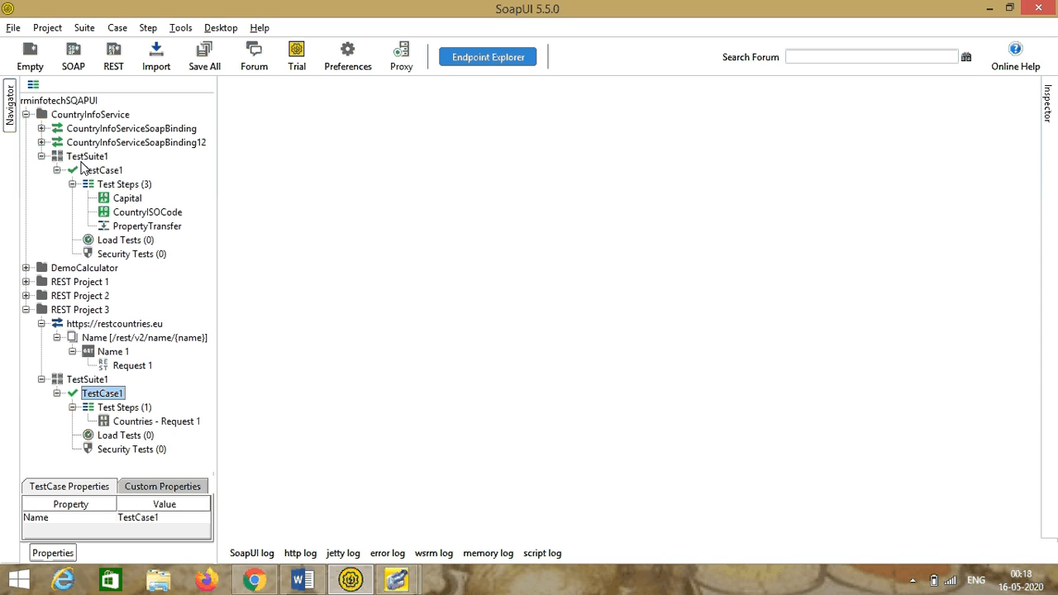
pyautogui.click(26, 115)
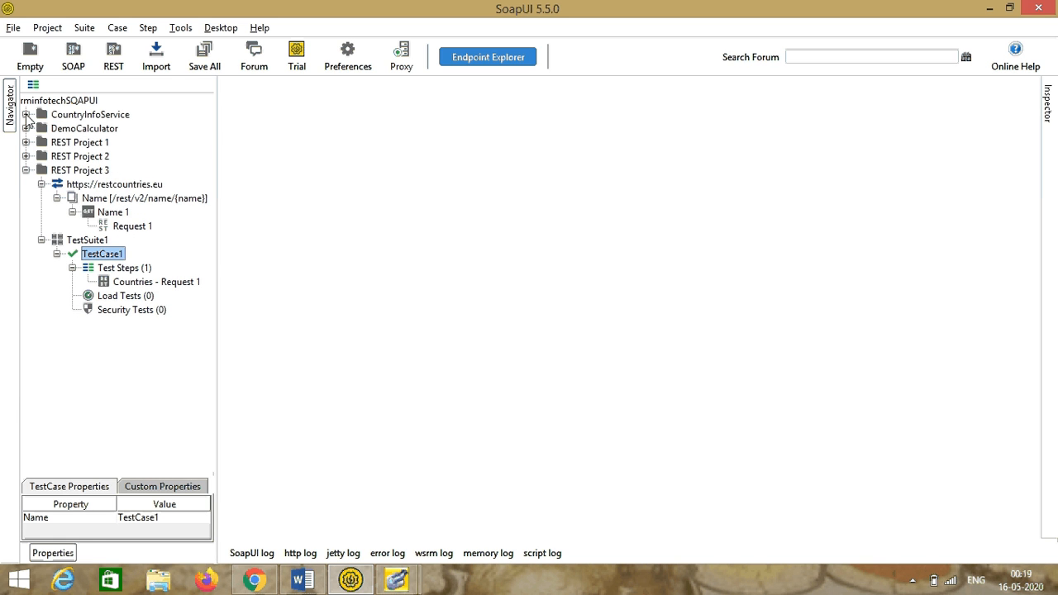
pyautogui.click(26, 115)
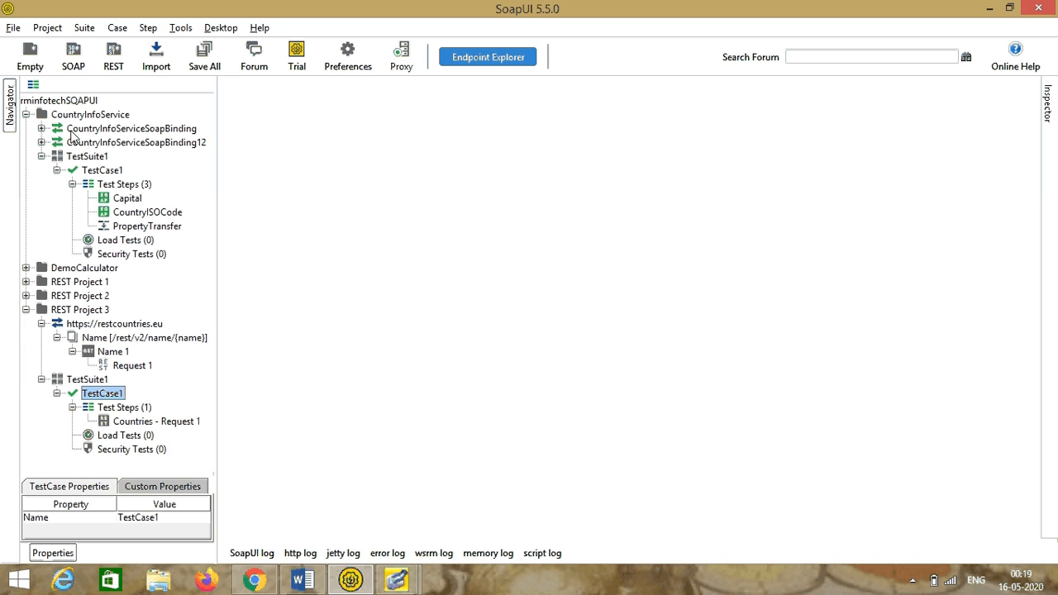
pyautogui.click(25, 115)
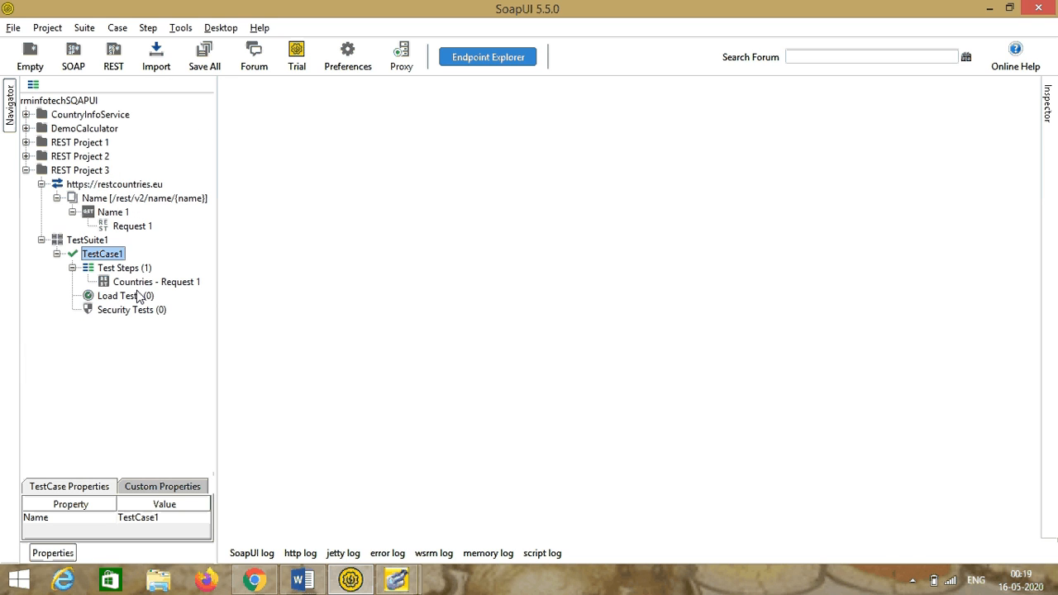
# Inspect the run options in the editor of REST Project 3's TestSuite1 and close the editor.
pyautogui.click(92, 241)
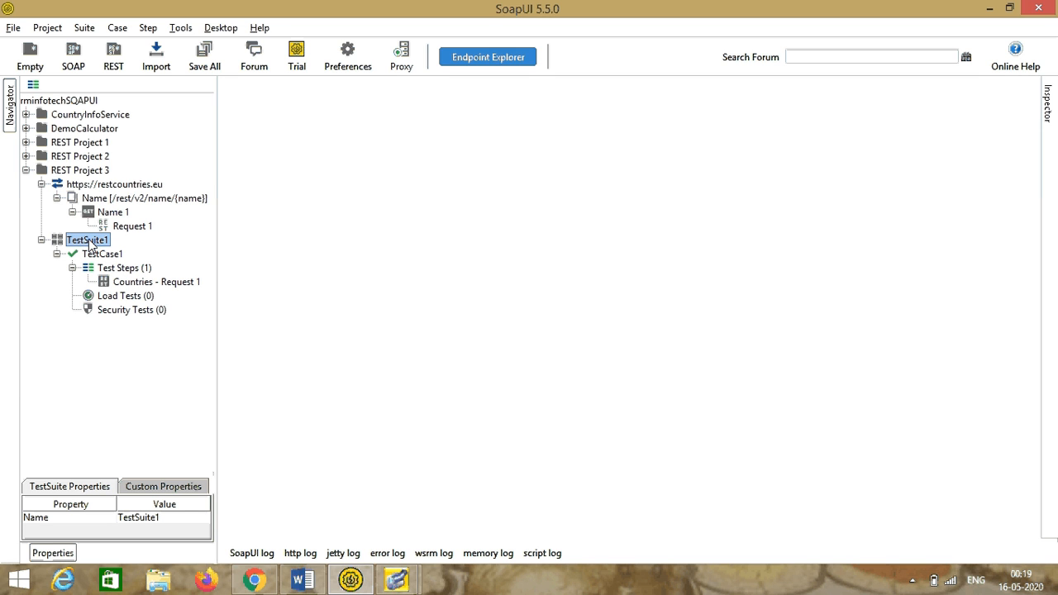
pyautogui.doubleClick(93, 241)
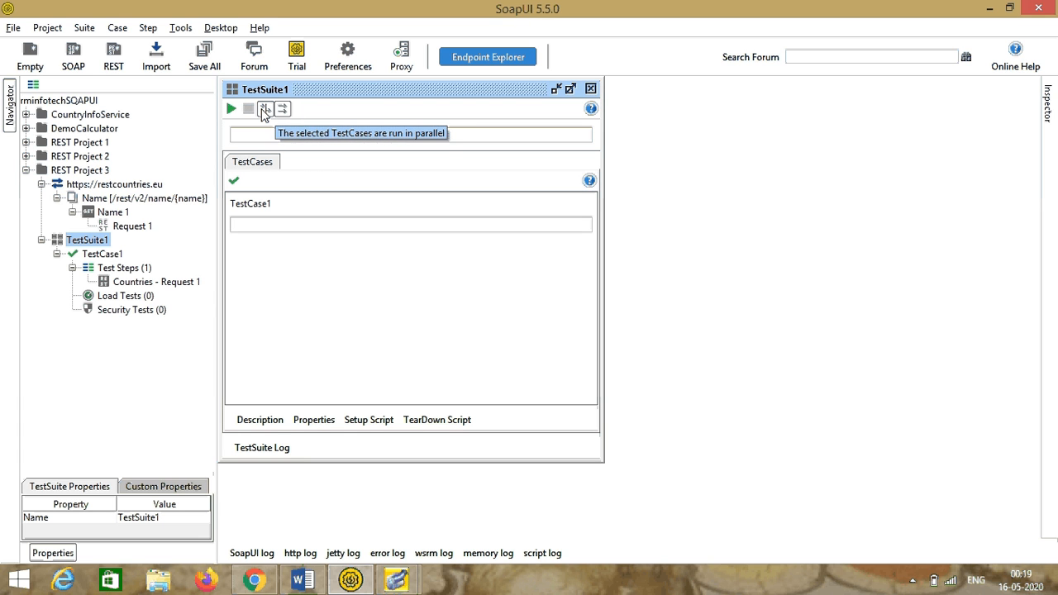
pyautogui.click(590, 89)
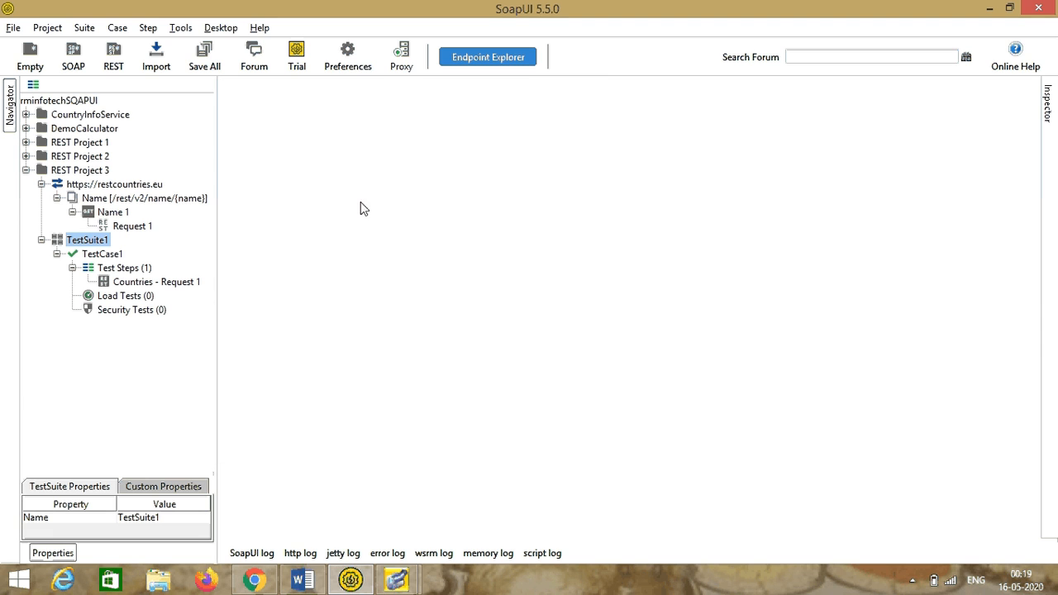
# Run TestCase1 of REST Project 3 from its editor and close the editor.
pyautogui.doubleClick(112, 257)
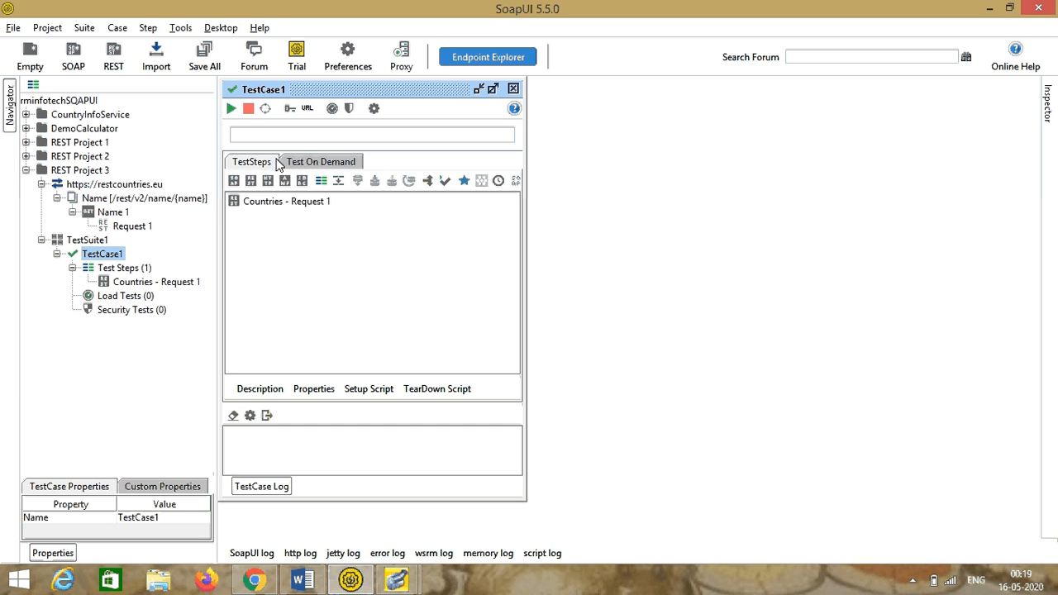
pyautogui.click(236, 111)
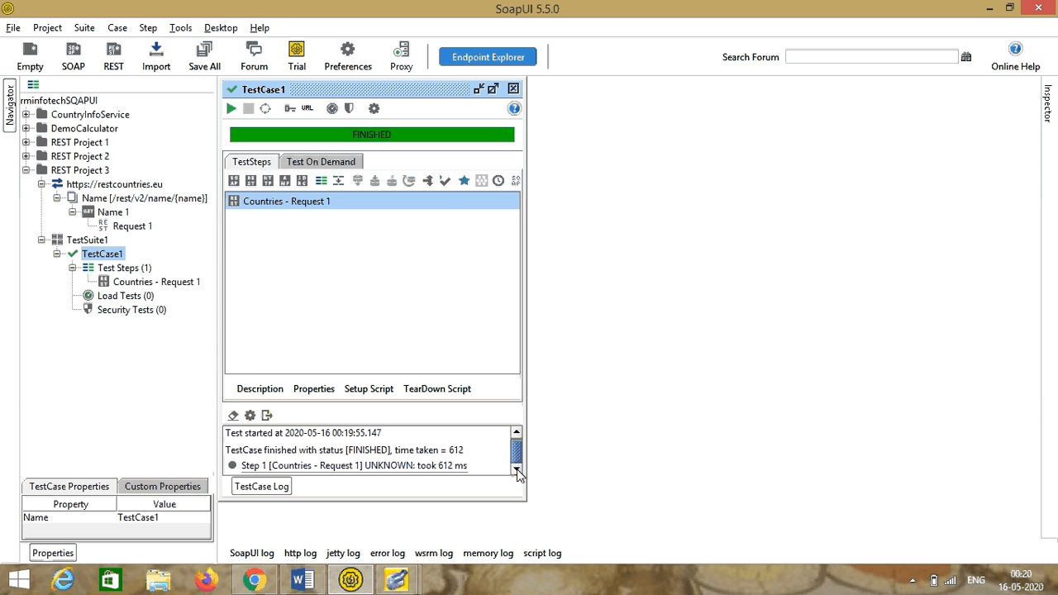
pyautogui.click(512, 88)
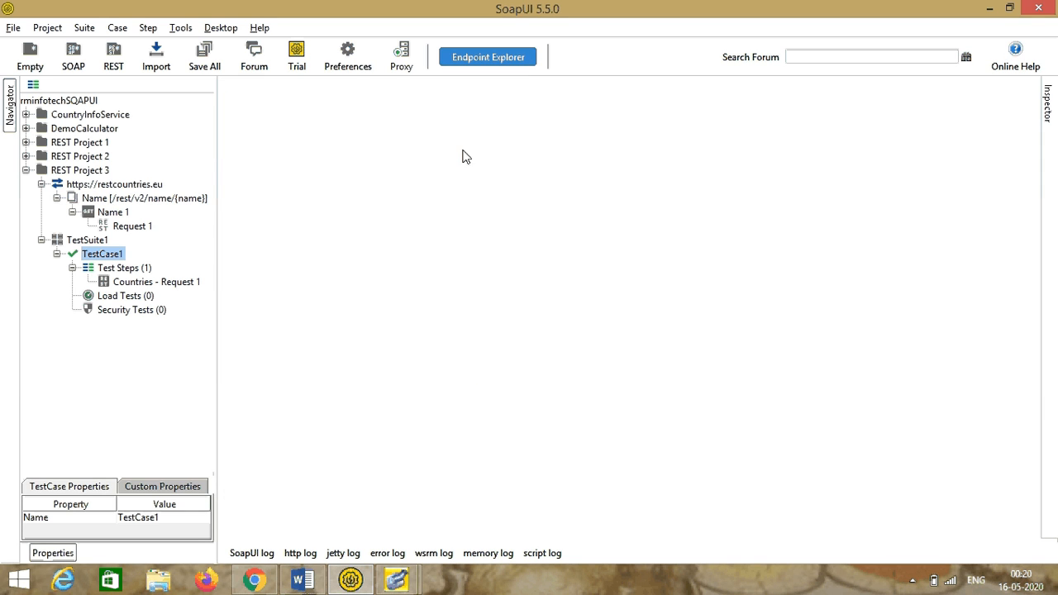
# Add a Contains assertion with the content "India" to the test step "Countries - Request 1".
pyautogui.click(165, 284)
pyautogui.doubleClick(168, 286)
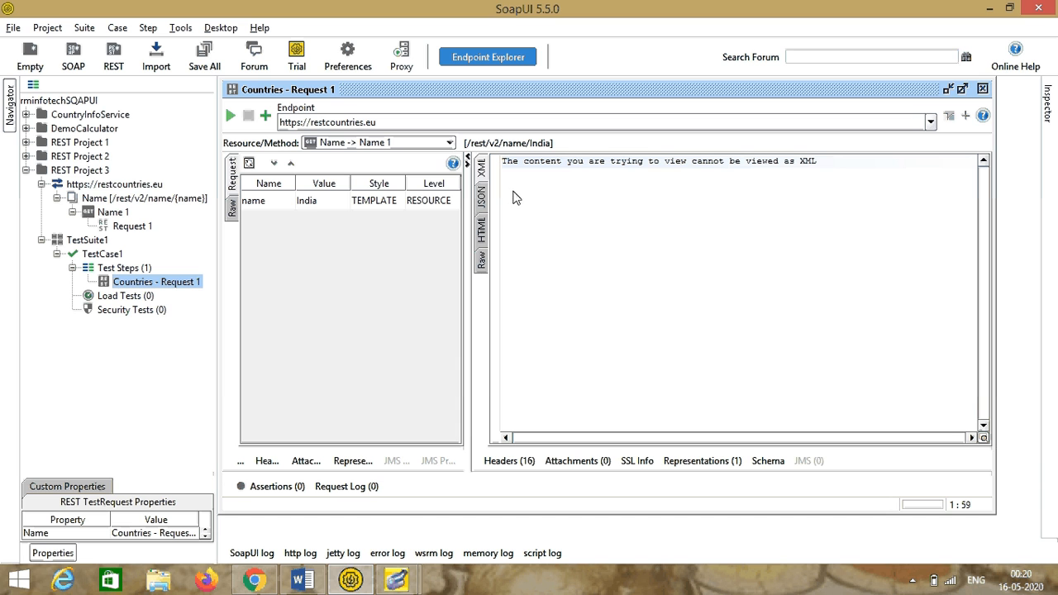
pyautogui.click(276, 487)
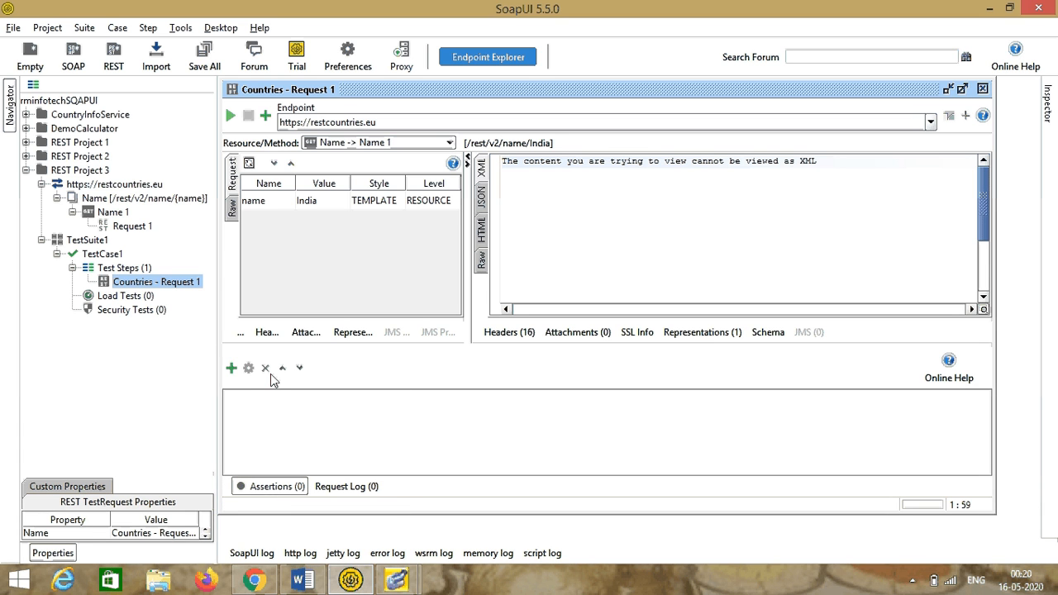
pyautogui.click(231, 368)
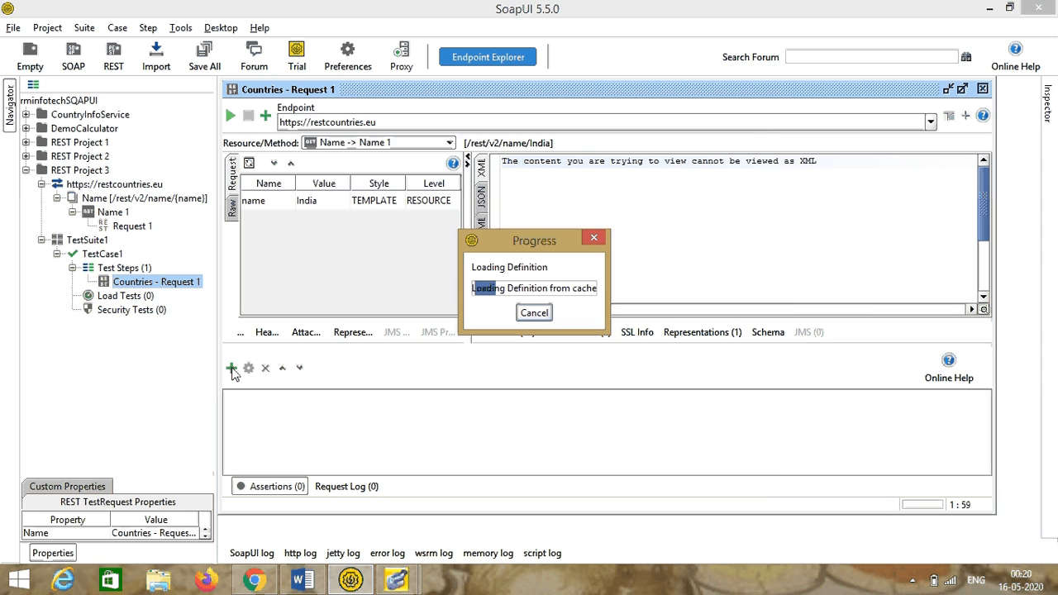
pyautogui.click(346, 205)
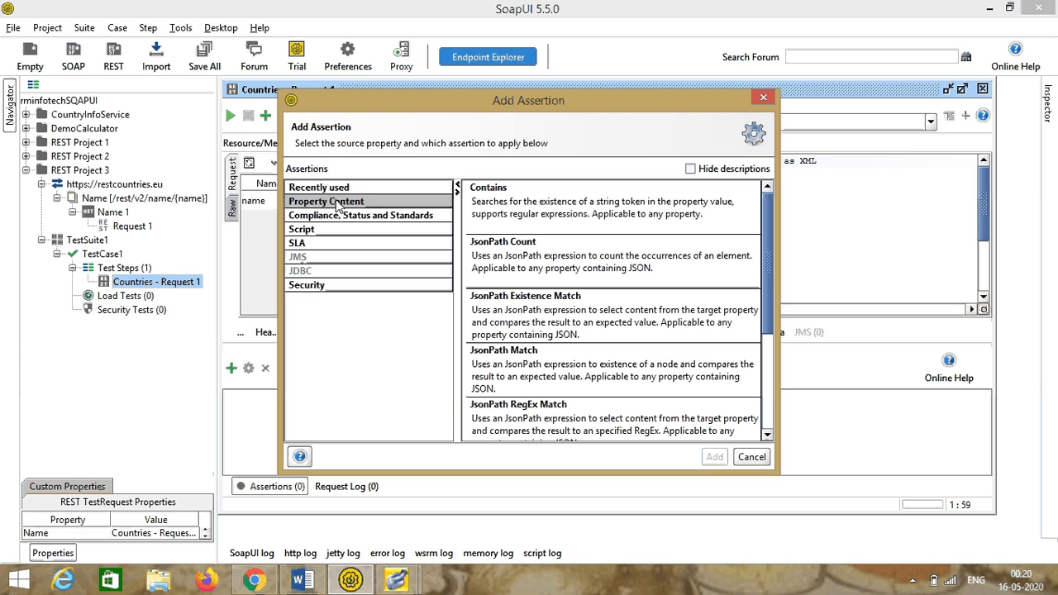
pyautogui.click(543, 210)
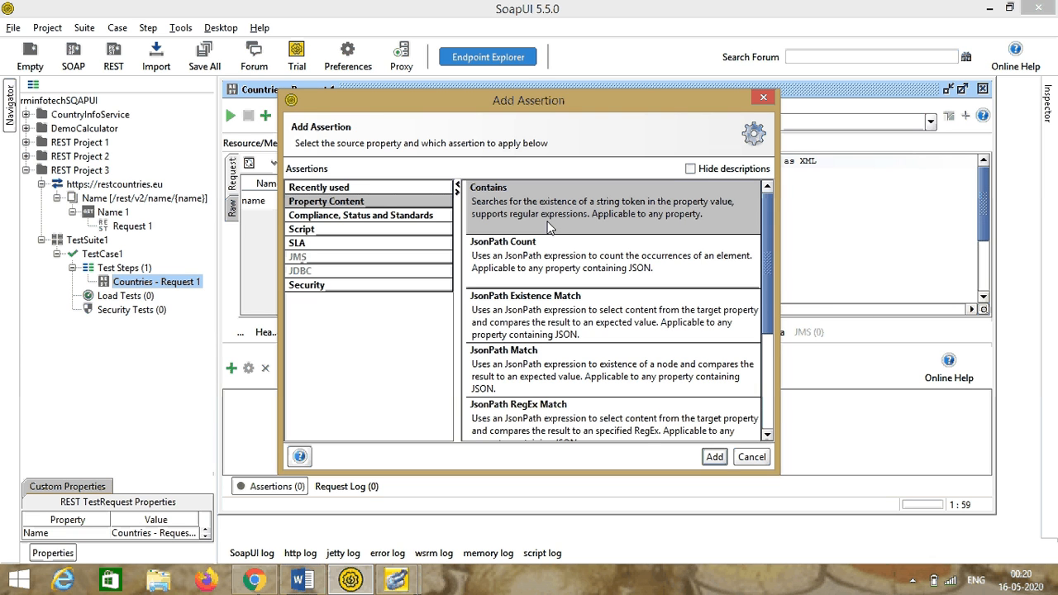
pyautogui.click(715, 459)
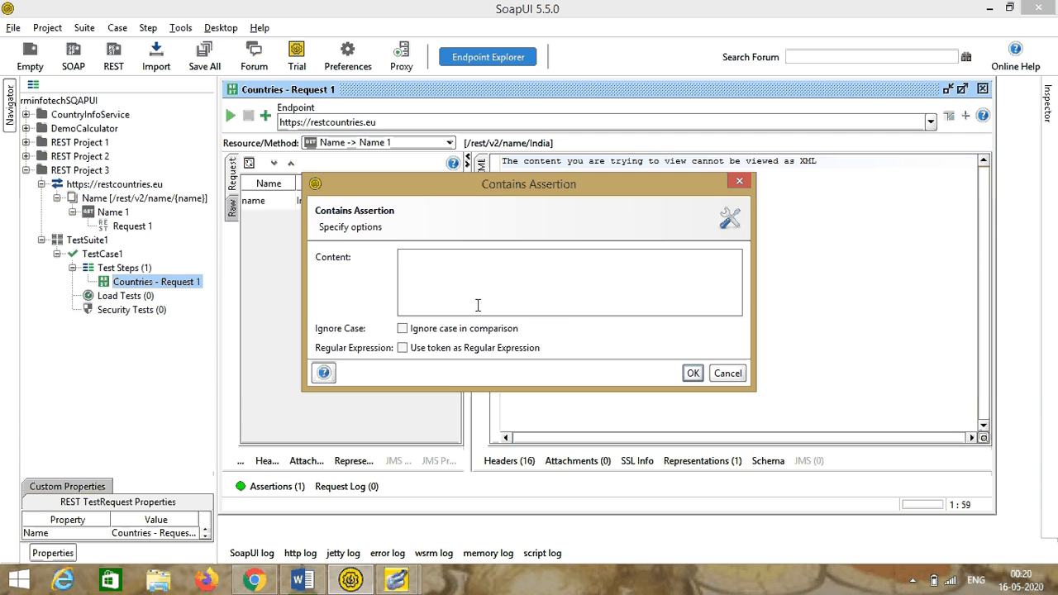
pyautogui.write('India')
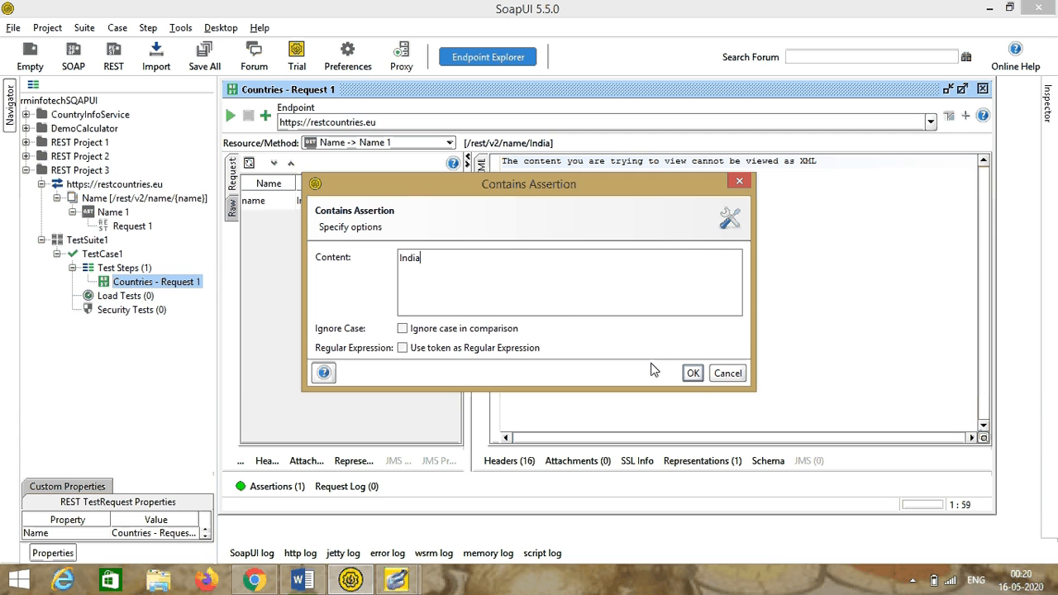
pyautogui.click(692, 374)
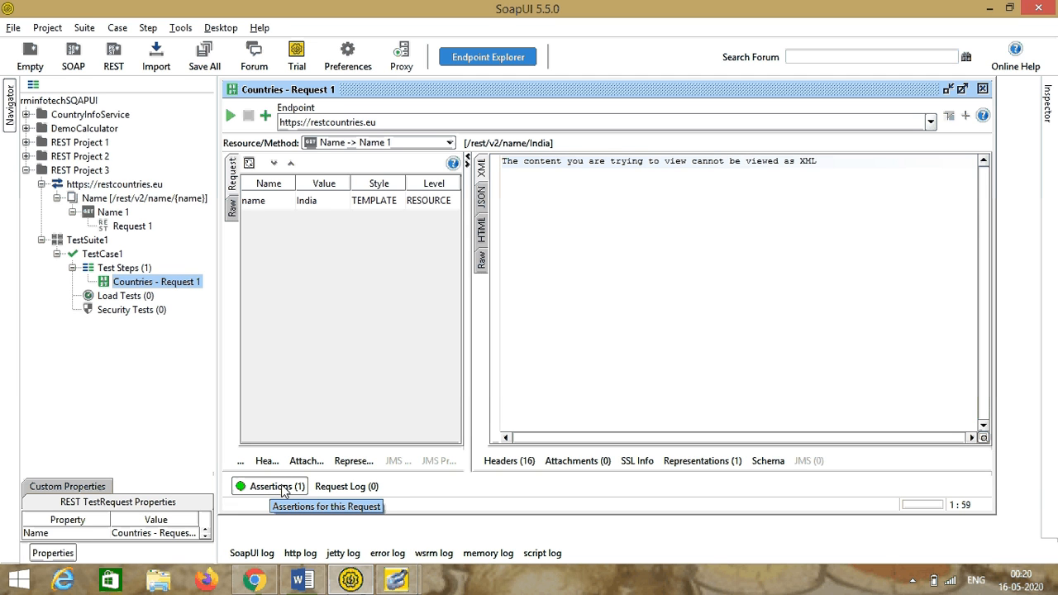
# Review the test step's assertion list and the available Property Content and Compliance, Status and Standards assertions, then close the request editor without adding another.
pyautogui.click(299, 491)
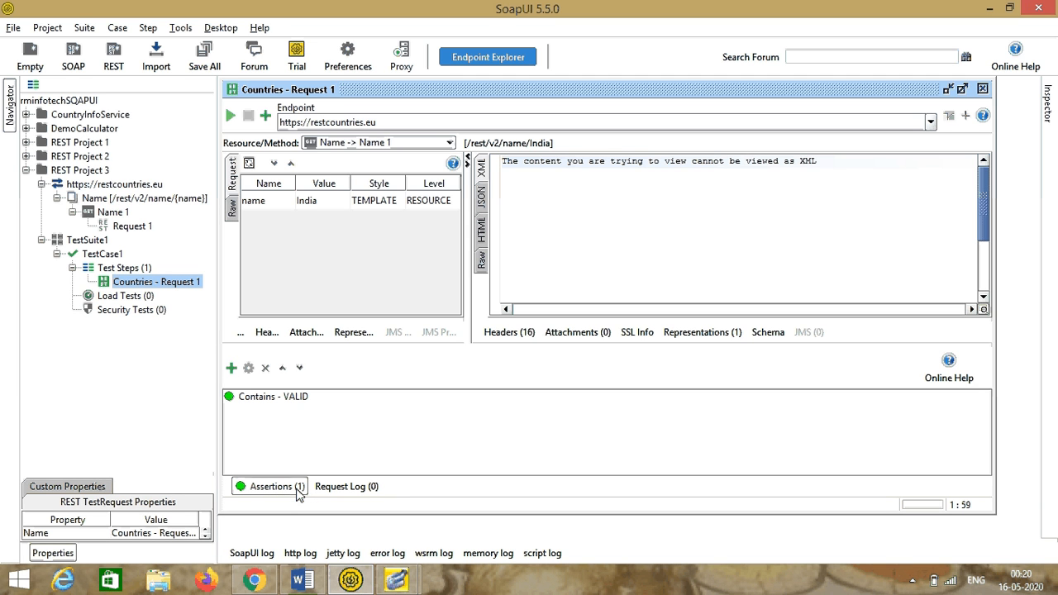
pyautogui.click(232, 368)
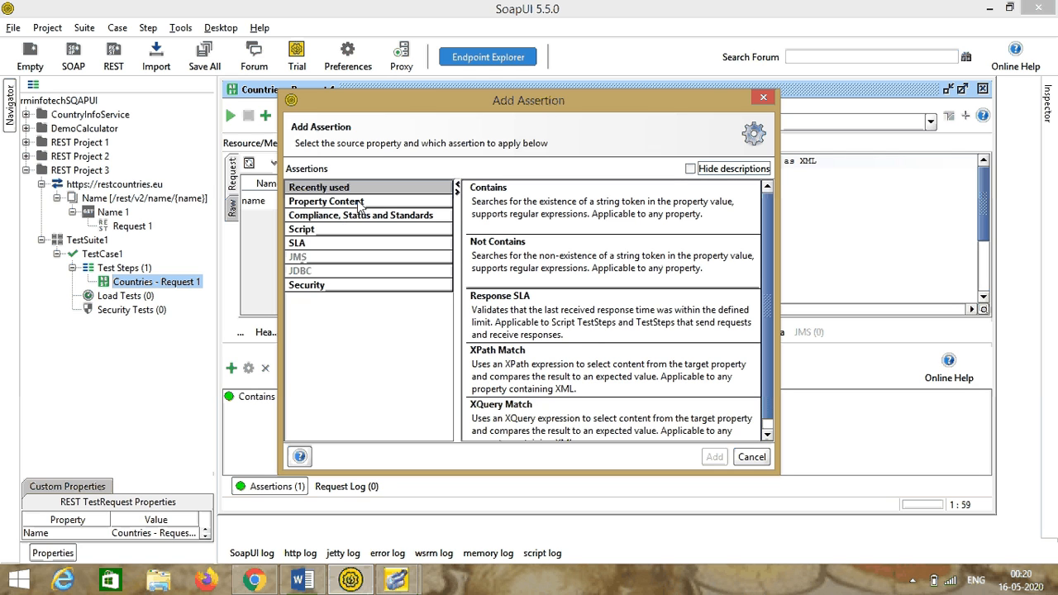
pyautogui.click(360, 203)
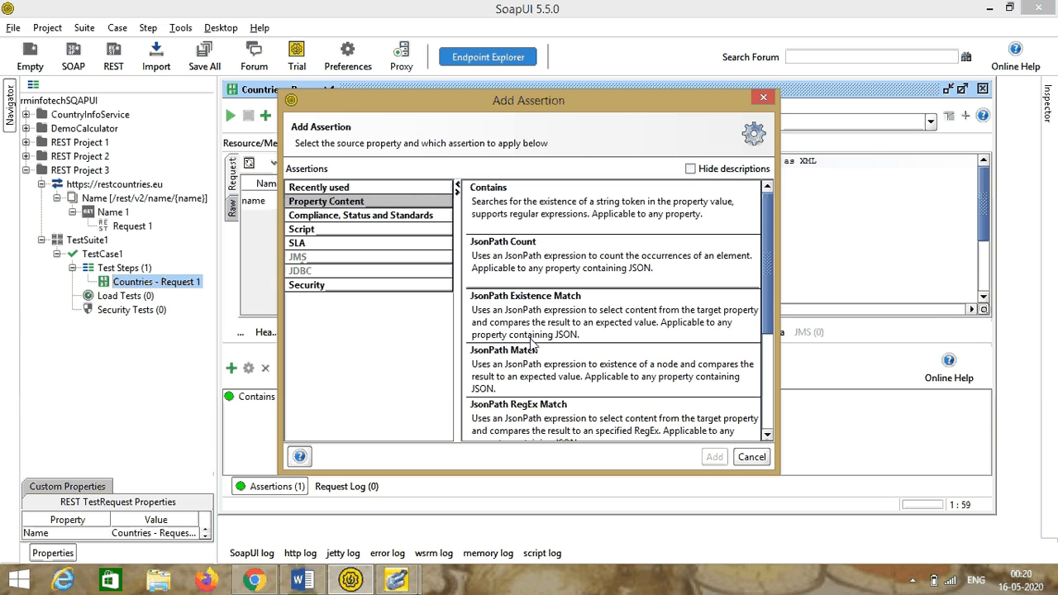
pyautogui.scroll(-2, 764, 314)
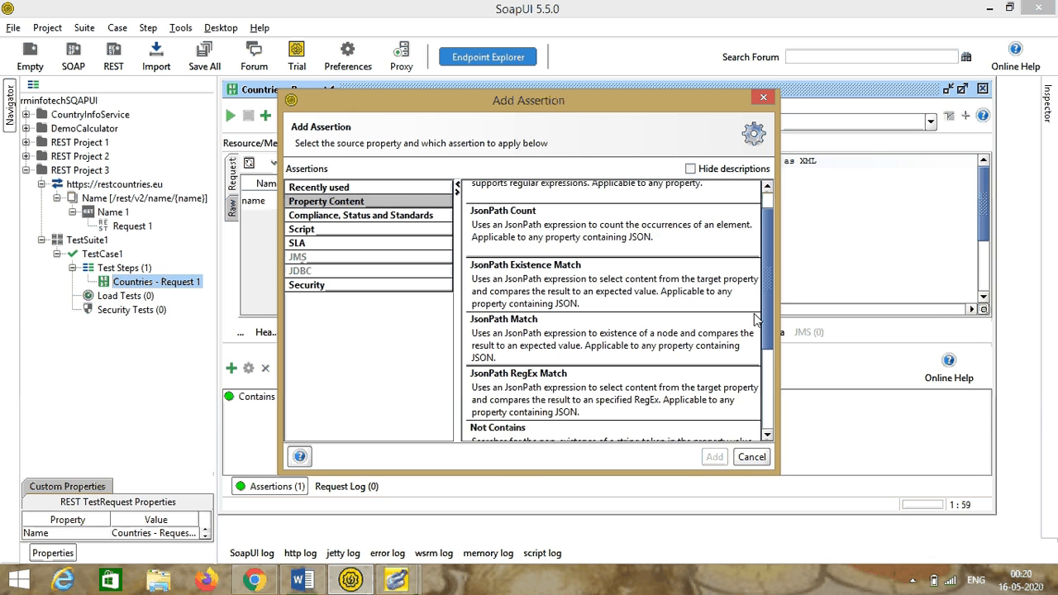
pyautogui.scroll(-1, 754, 343)
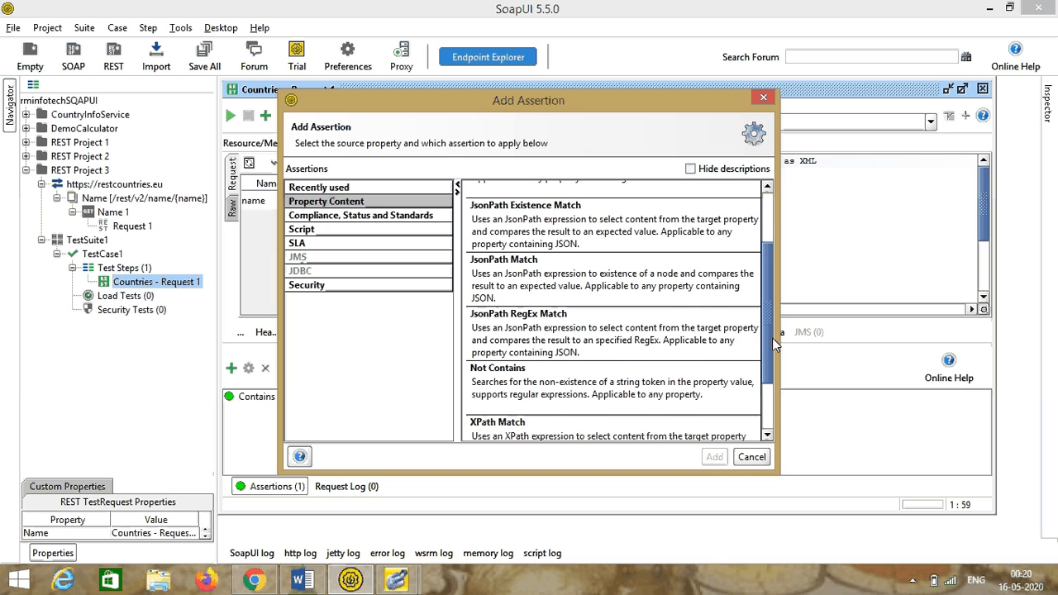
pyautogui.scroll(-1, 772, 338)
pyautogui.scroll(-1, 762, 355)
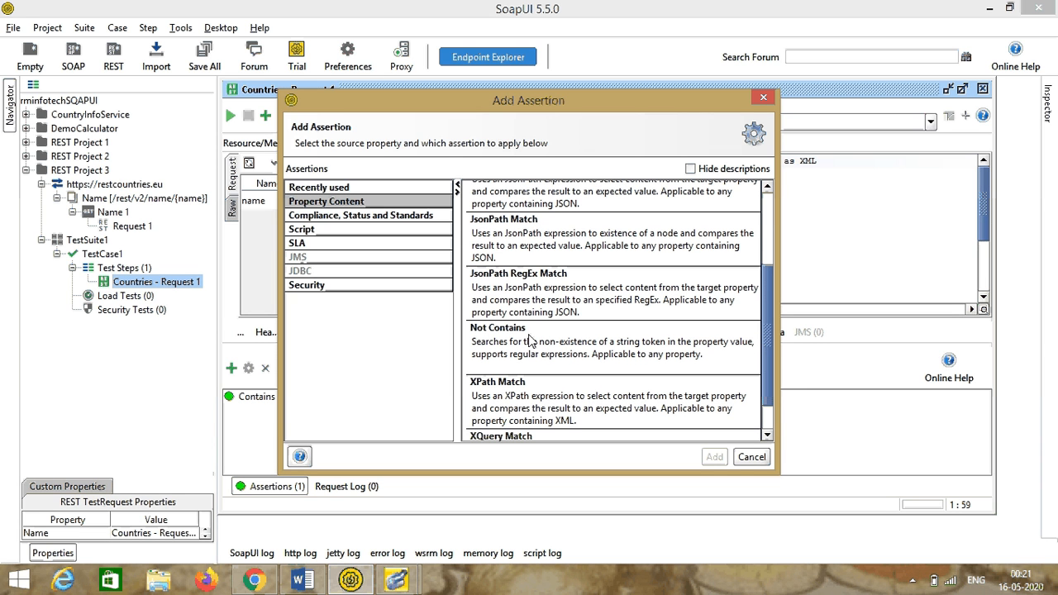
pyautogui.scroll(-3, 754, 390)
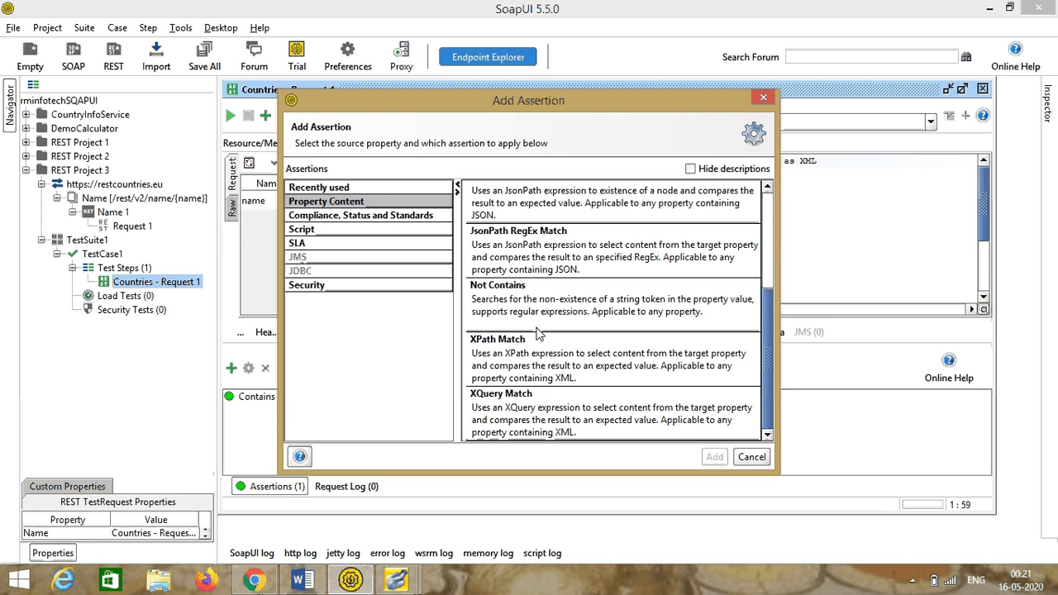
pyautogui.click(335, 217)
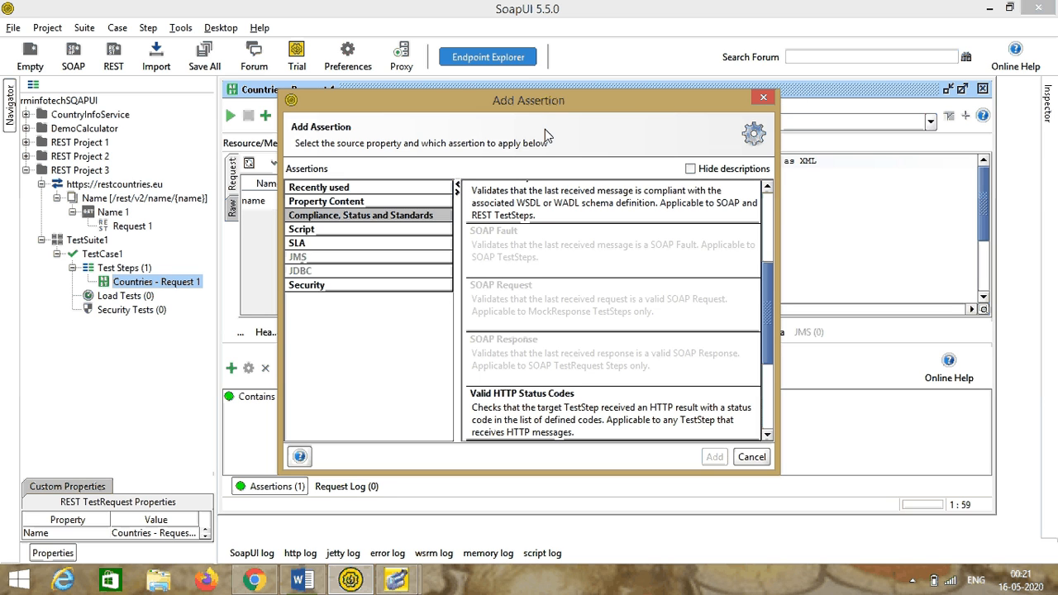
pyautogui.click(764, 98)
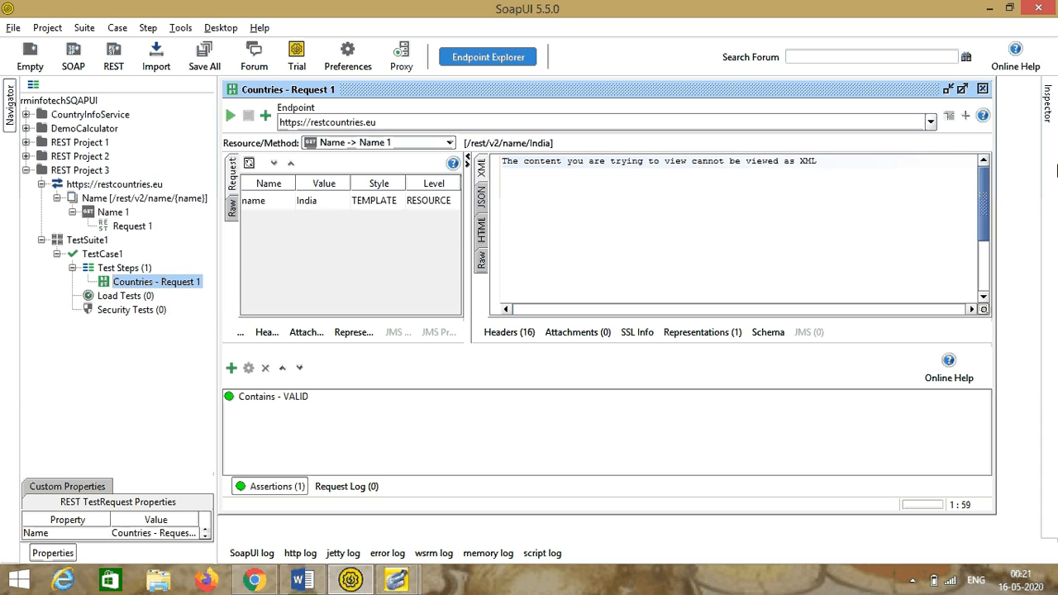
pyautogui.click(983, 88)
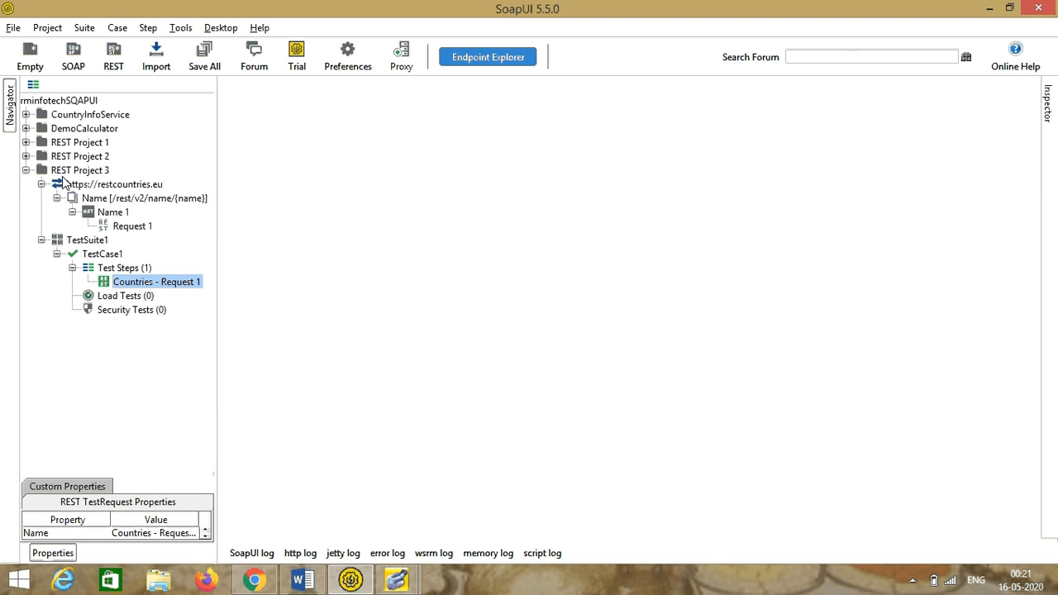
# Remove REST Project 3 from the workspace without saving it.
pyautogui.click(71, 171)
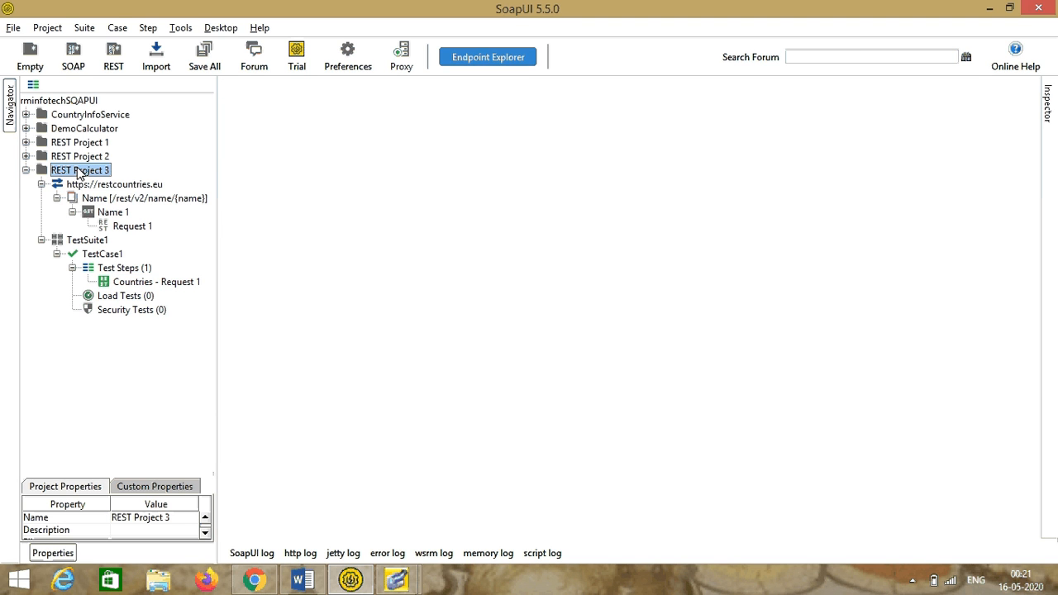
pyautogui.press('Delete')
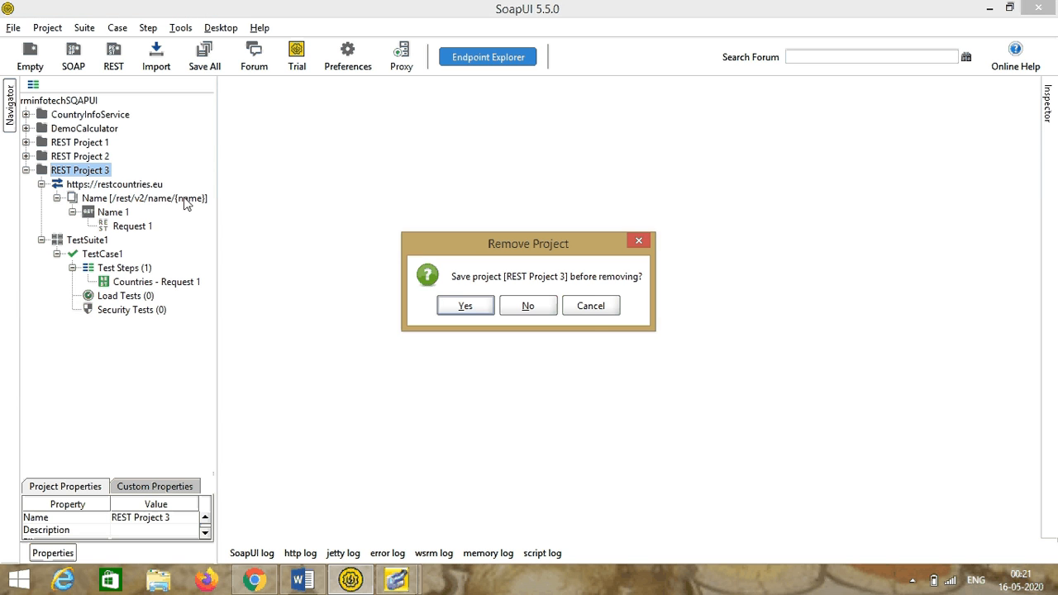
pyautogui.click(528, 306)
# Start a new REST project and copy the API call api.openweathermap.org/data/2.5/weather?q={city name}&appid={your api key} from the OpenWeather page in Chrome.
pyautogui.click(13, 27)
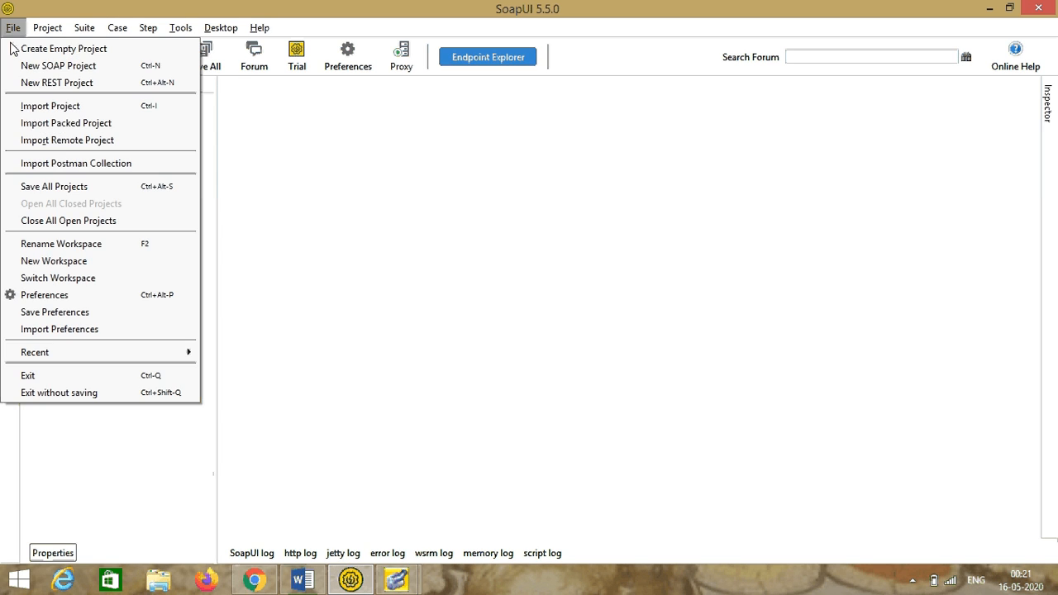
pyautogui.click(60, 83)
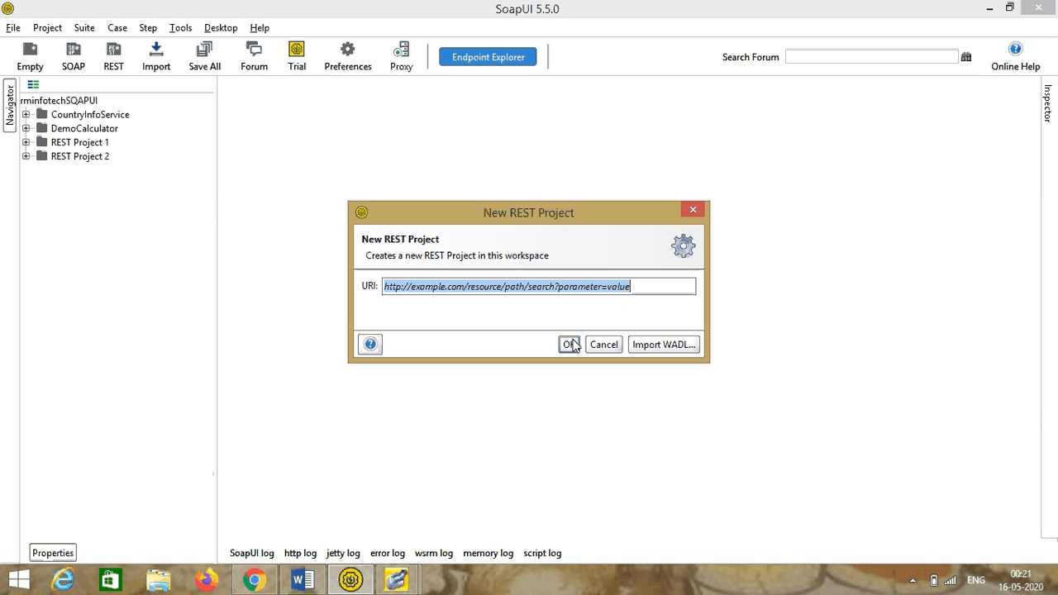
pyautogui.click(261, 583)
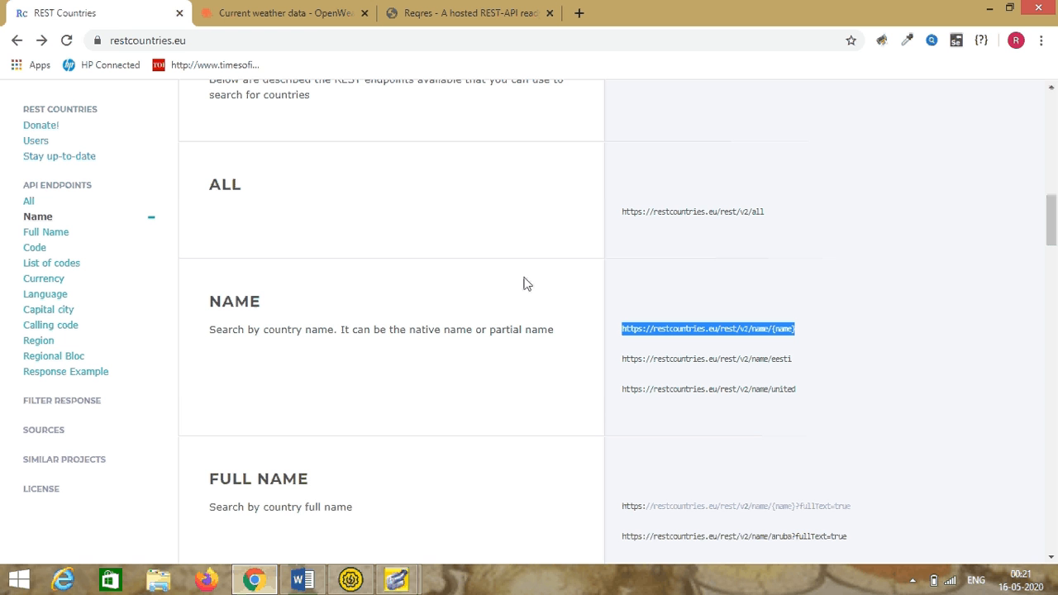
pyautogui.click(318, 21)
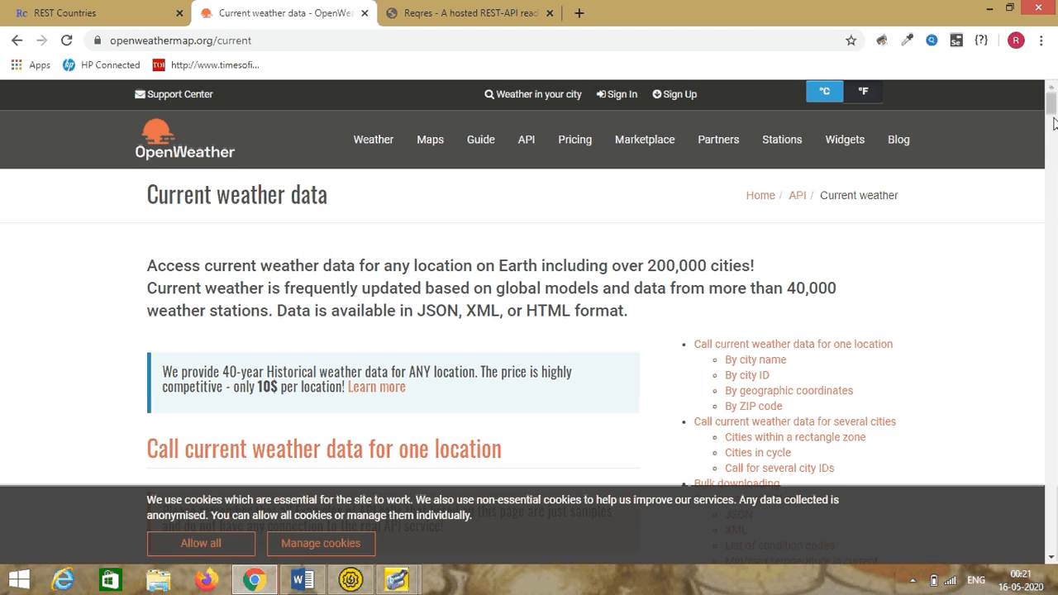
pyautogui.moveTo(1053, 100); pyautogui.dragTo(1047, 122)
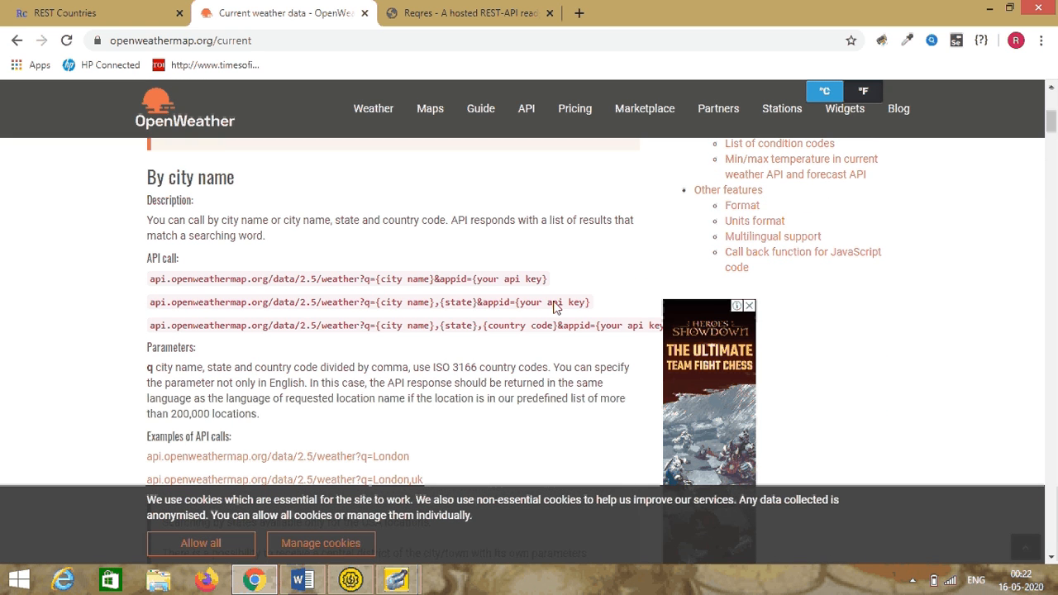
pyautogui.moveTo(150, 285); pyautogui.dragTo(553, 284)
pyautogui.hotkey('ctrl', 'c')
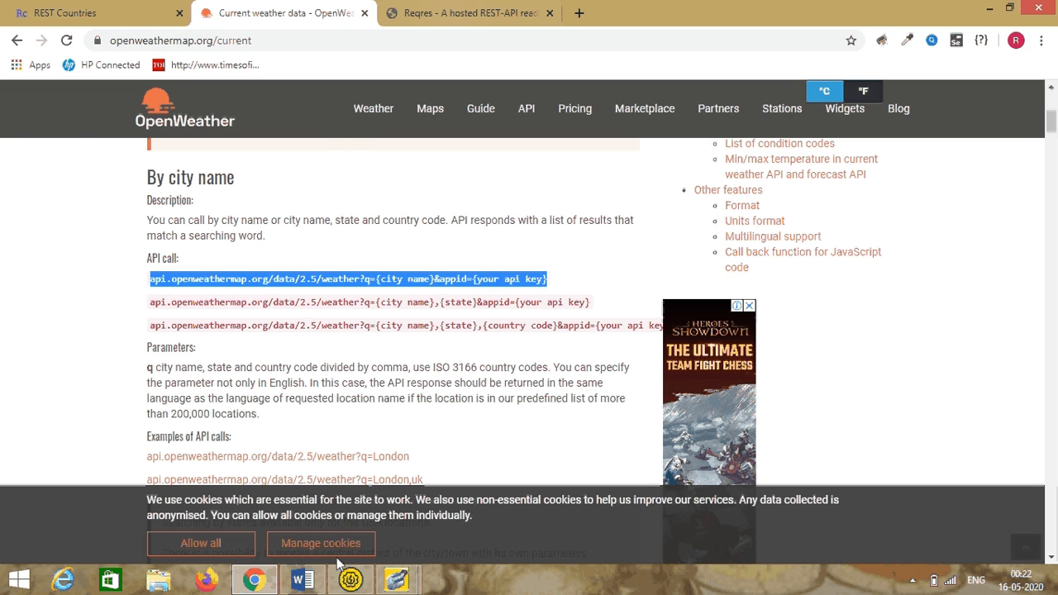
# Switch back to SoapUI and create the REST project with the copied OpenWeather API call as its URI.
pyautogui.click(350, 578)
pyautogui.hotkey('ctrl', 'a')
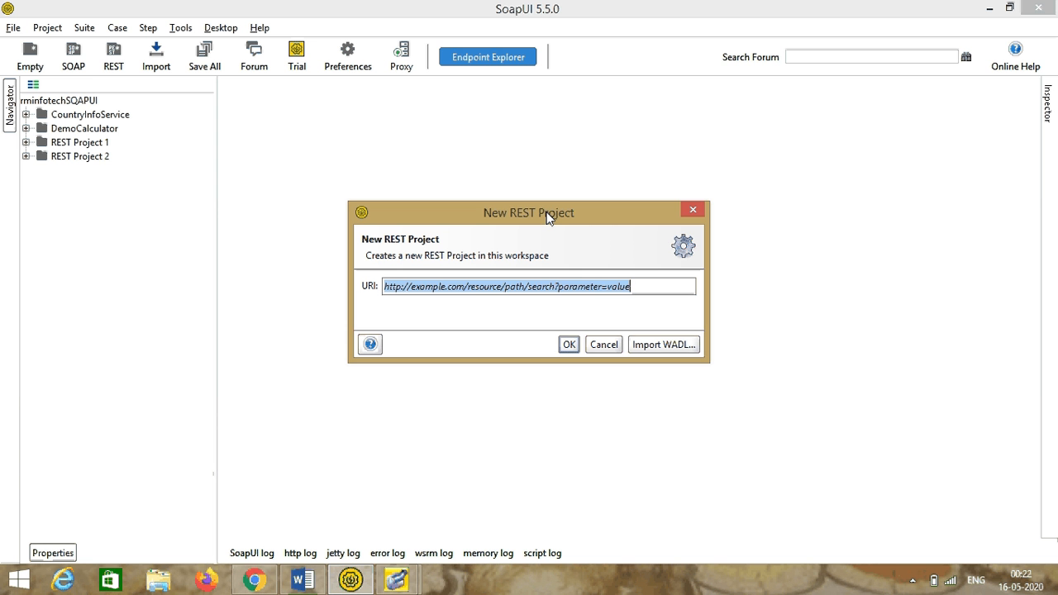
pyautogui.press('BackSpace')
pyautogui.hotkey('ctrl', 'v')
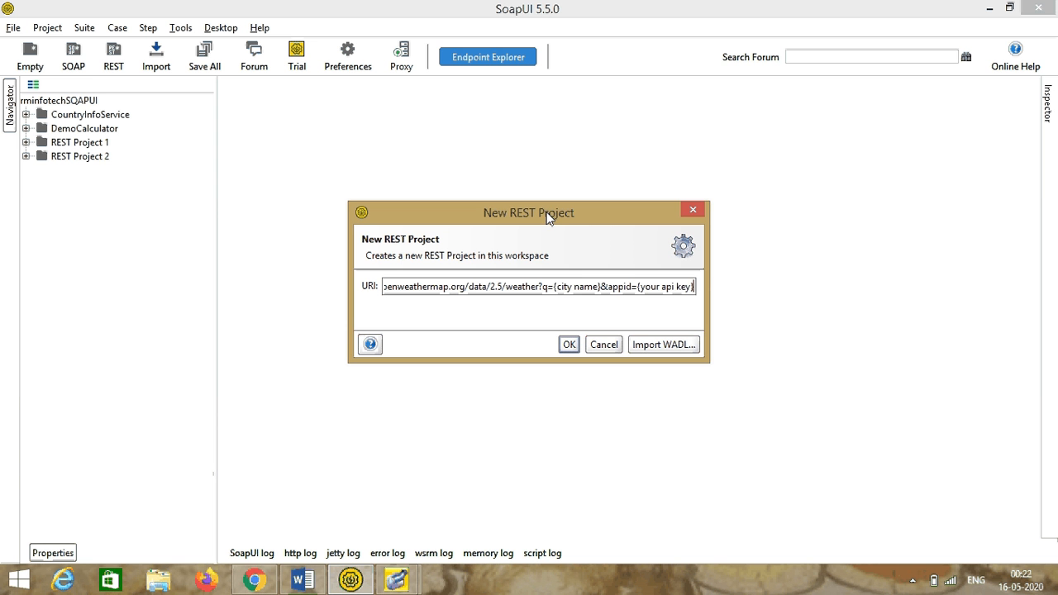
pyautogui.click(569, 344)
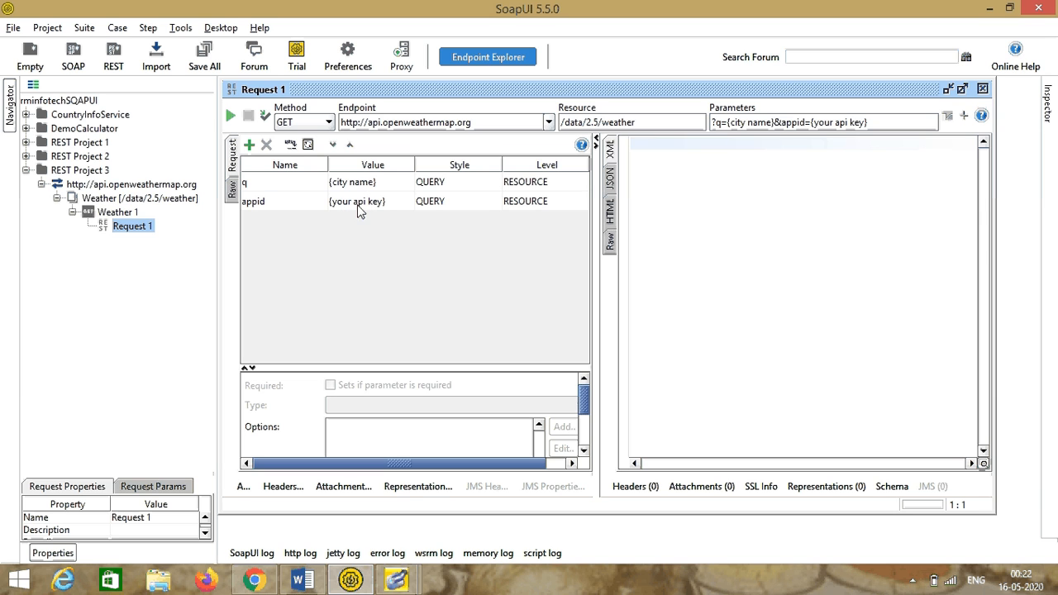
# Set the value of the request parameter q to London.
pyautogui.doubleClick(332, 187)
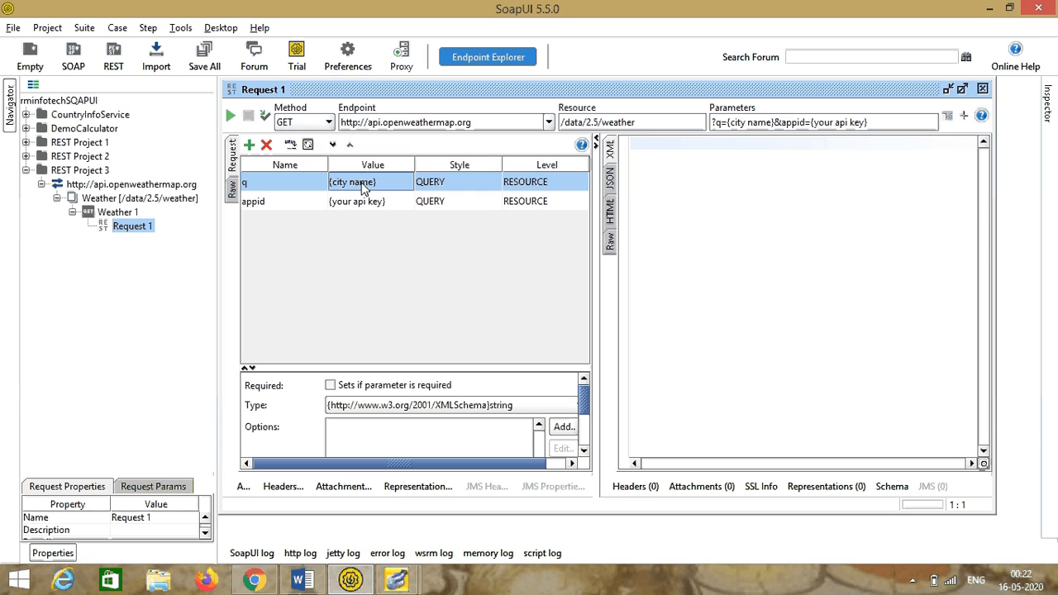
pyautogui.press('BackSpace')
pyautogui.press('BackSpace')
pyautogui.press('BackSpace')
pyautogui.press('BackSpace')
pyautogui.press('BackSpace')
pyautogui.press('BackSpace')
pyautogui.press('BackSpace')
pyautogui.press('BackSpace')
pyautogui.press('BackSpace')
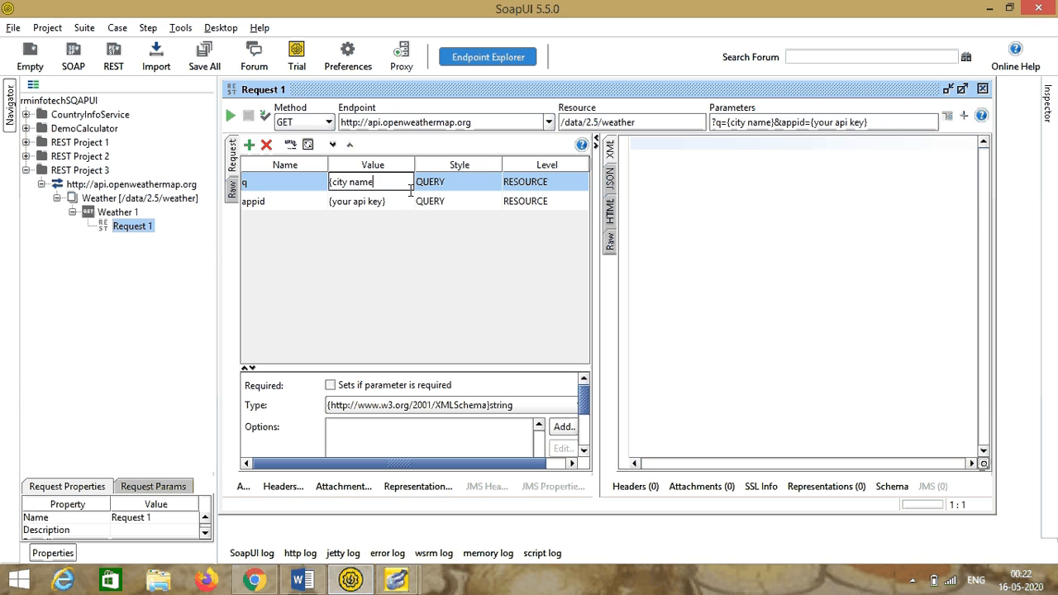
pyautogui.press('BackSpace')
pyautogui.press('BackSpace')
pyautogui.write('London')
# Switch to Word and copy the OpenWeather app key from API.docx.
pyautogui.click(304, 579)
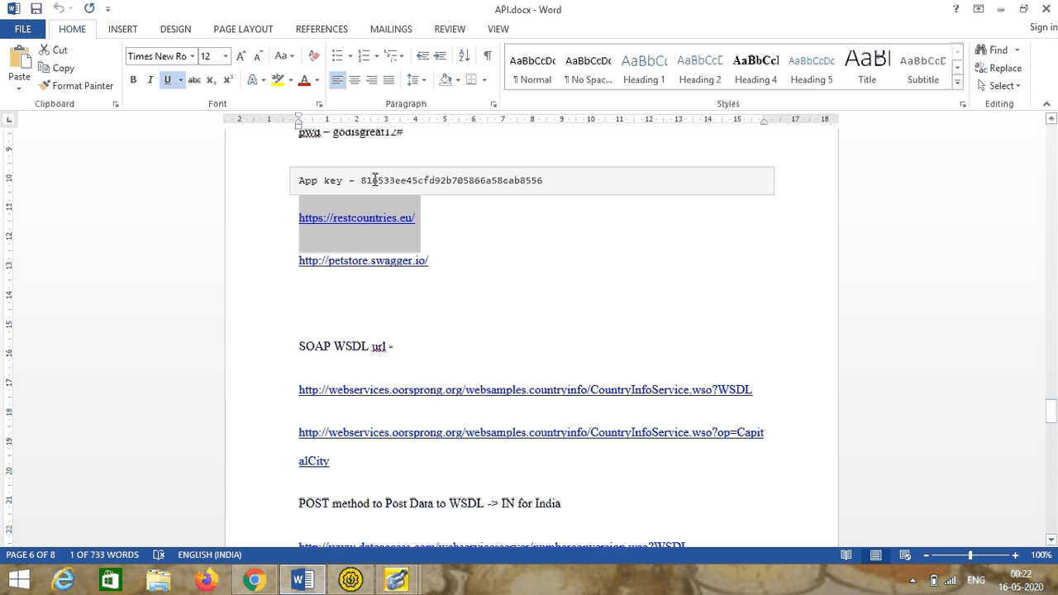
pyautogui.click(361, 180)
pyautogui.moveTo(361, 180); pyautogui.dragTo(538, 193)
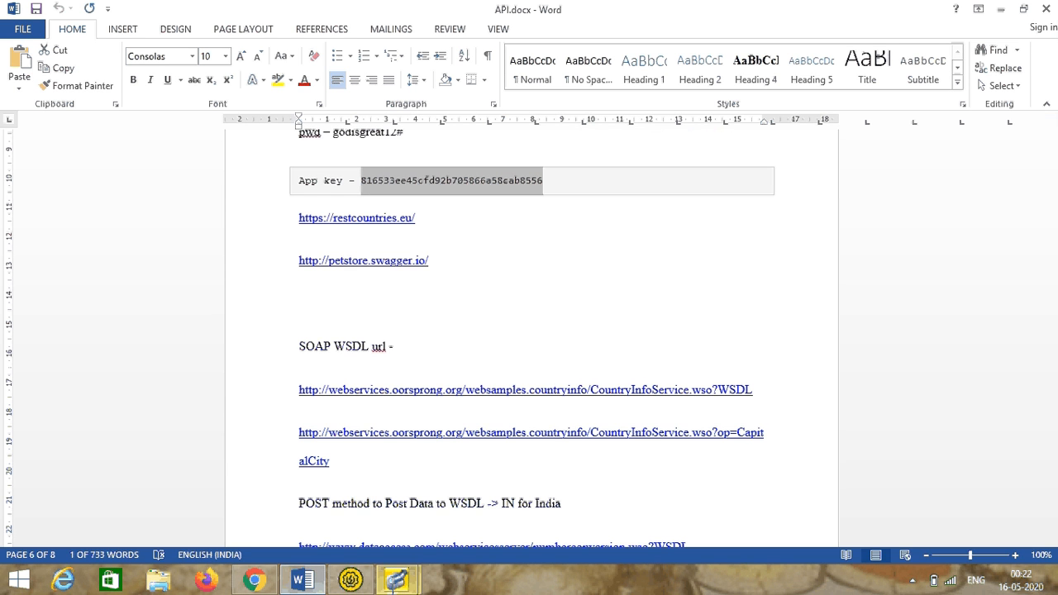
# Switch back to SoapUI and replace the appid placeholder value in Request 1 with the copied API key.
pyautogui.click(397, 579)
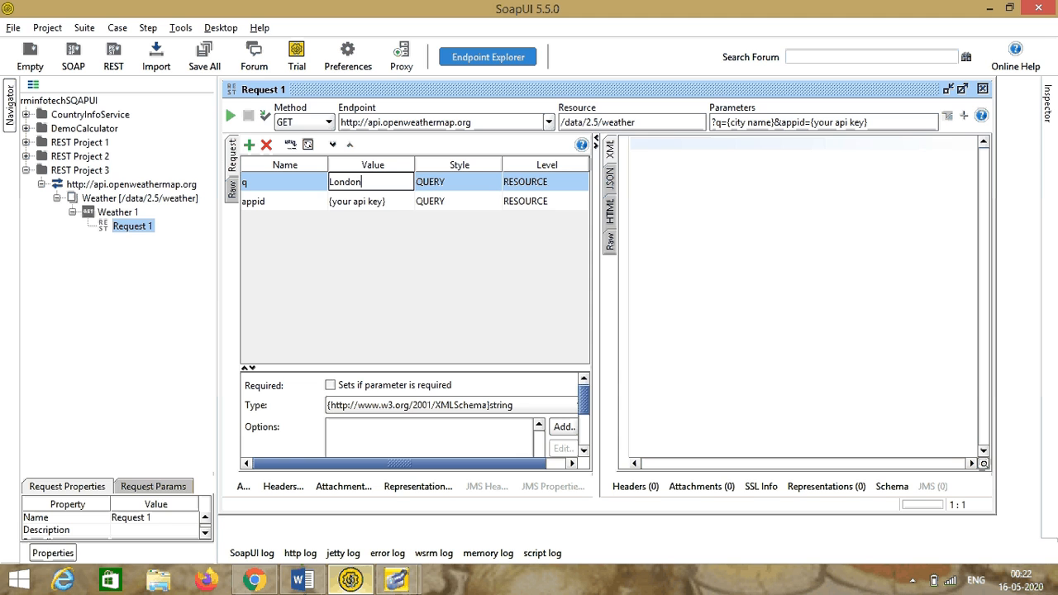
pyautogui.click(343, 205)
pyautogui.click(343, 205)
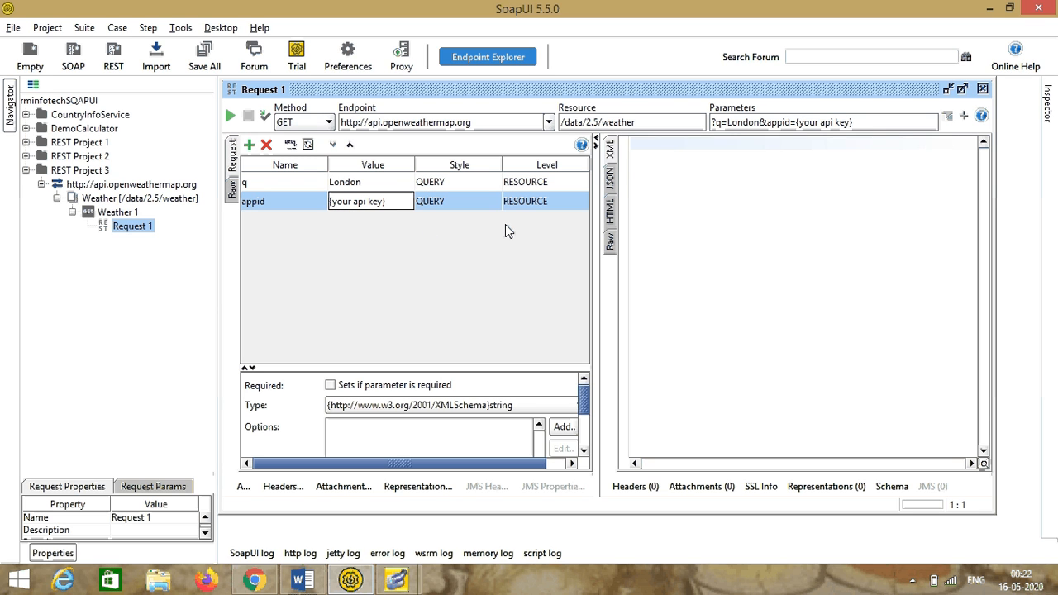
pyautogui.press('Delete')
pyautogui.press('Delete')
pyautogui.press('Delete')
pyautogui.press('Delete')
pyautogui.press('Delete')
pyautogui.press('Delete')
pyautogui.press('Delete')
pyautogui.press('Delete')
pyautogui.press('Delete')
pyautogui.press('Delete')
pyautogui.press('Delete')
pyautogui.press('Delete')
pyautogui.press('Delete')
pyautogui.press('Delete')
pyautogui.hotkey('ctrl', 'v')
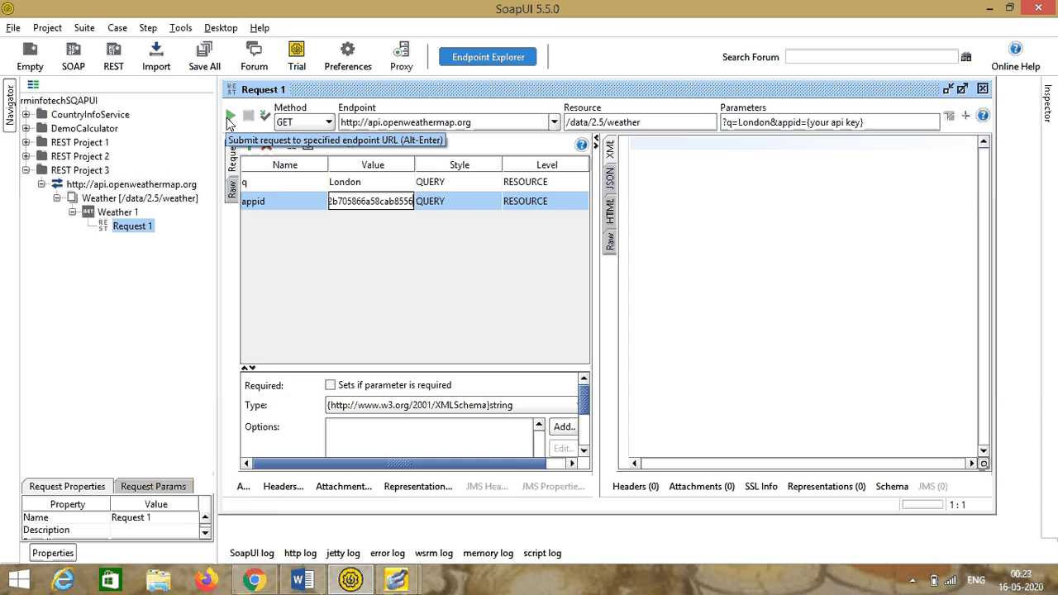
# Submit the London weather request, review its response as JSON down to the city name, and close the request window.
pyautogui.click(230, 121)
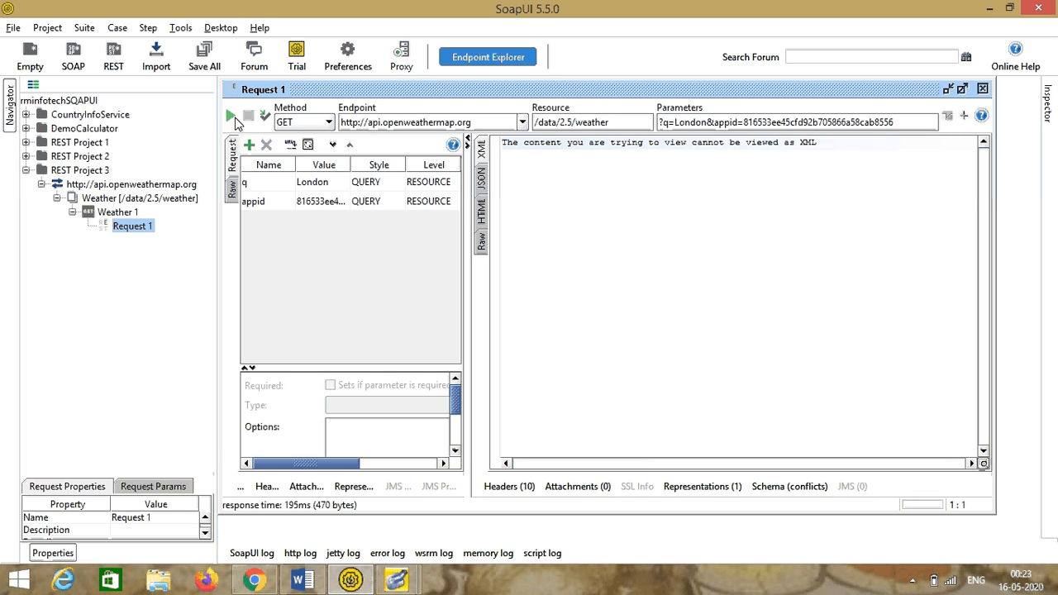
pyautogui.click(482, 186)
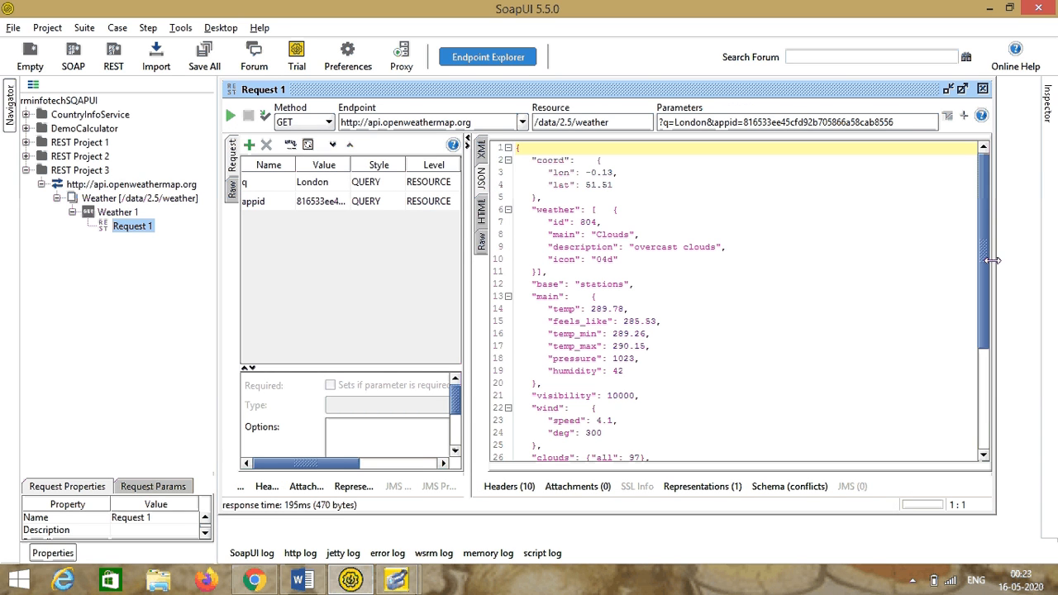
pyautogui.moveTo(992, 260); pyautogui.dragTo(988, 359)
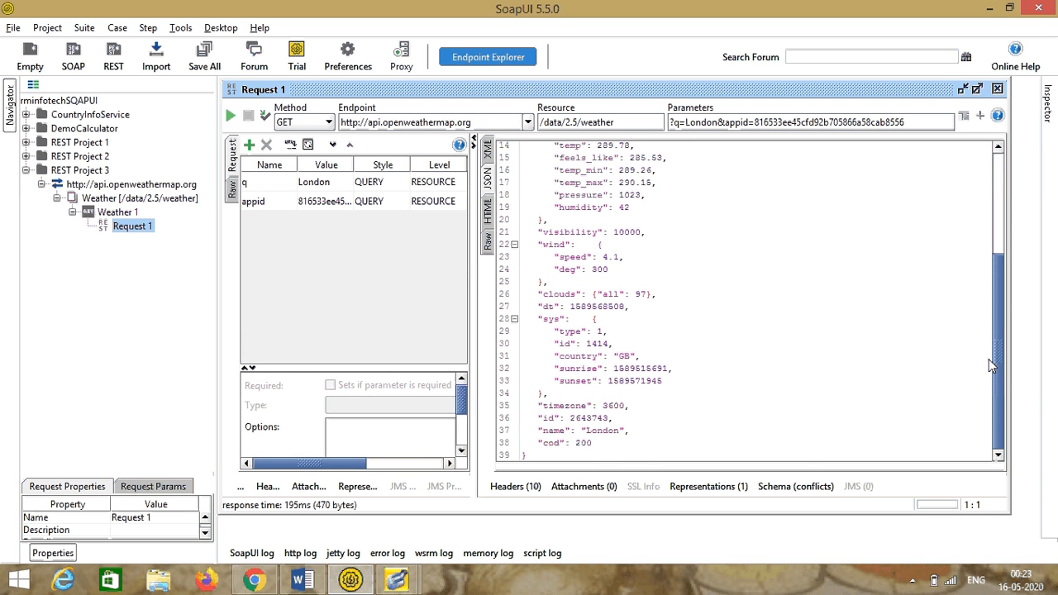
pyautogui.moveTo(587, 430); pyautogui.dragTo(611, 434)
pyautogui.click(803, 295)
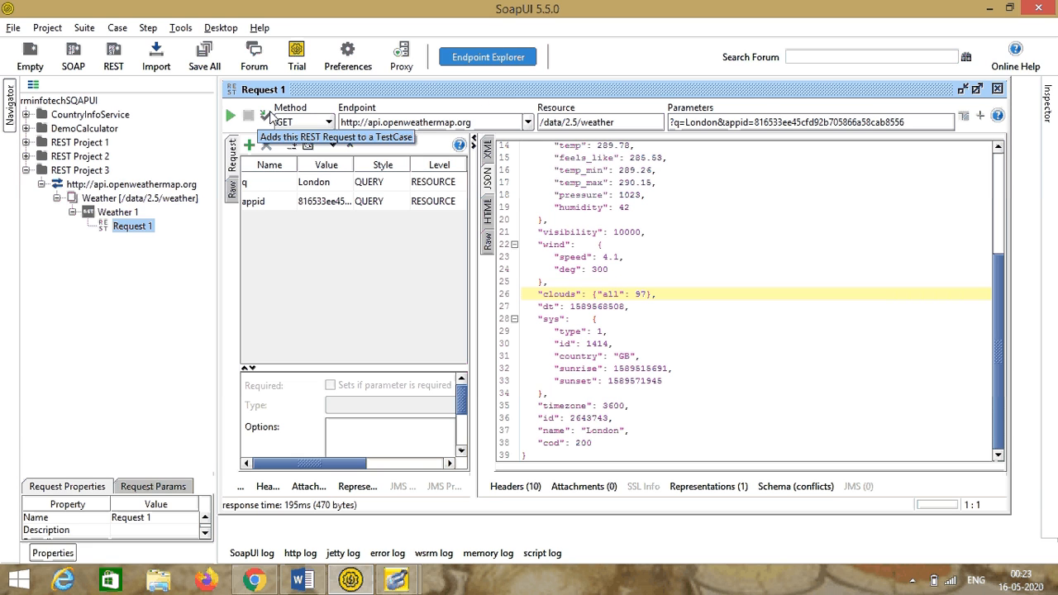
pyautogui.click(998, 89)
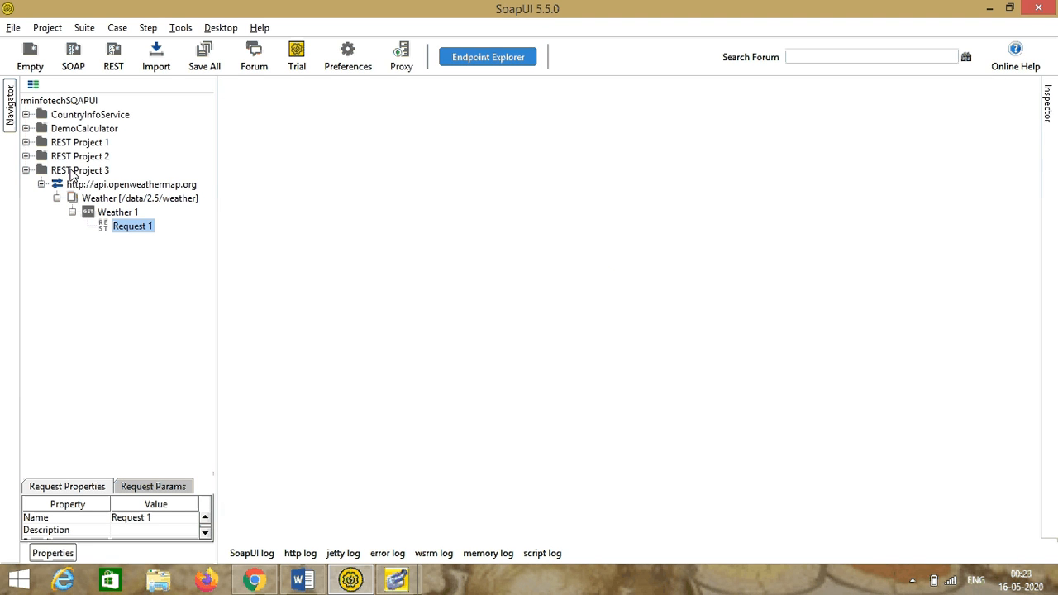
# Create a test suite named TestSuite1 in REST Project 3 and close its editor.
pyautogui.click(64, 171)
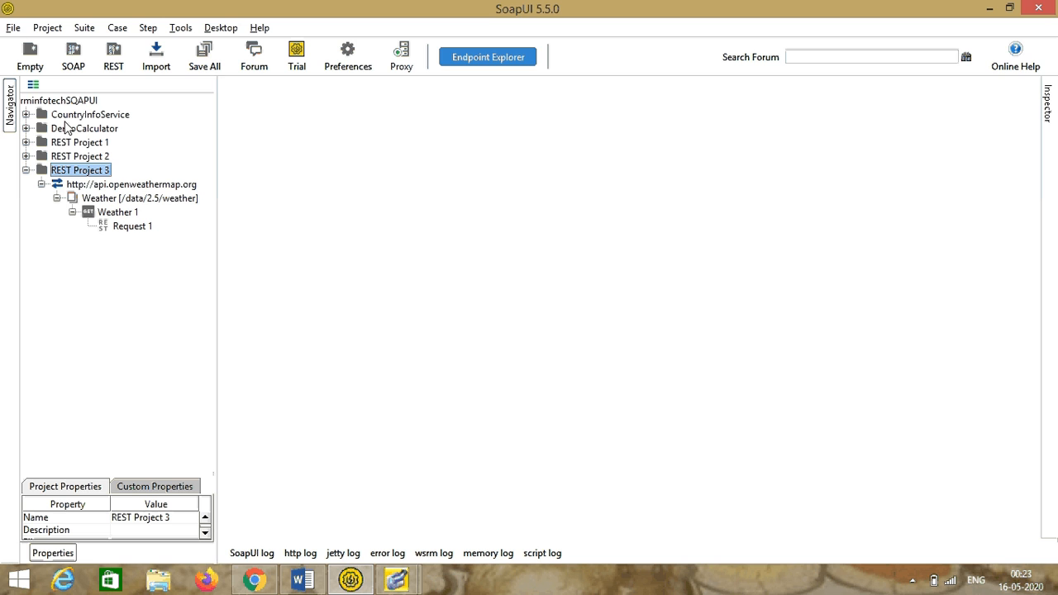
pyautogui.rightClick(89, 176)
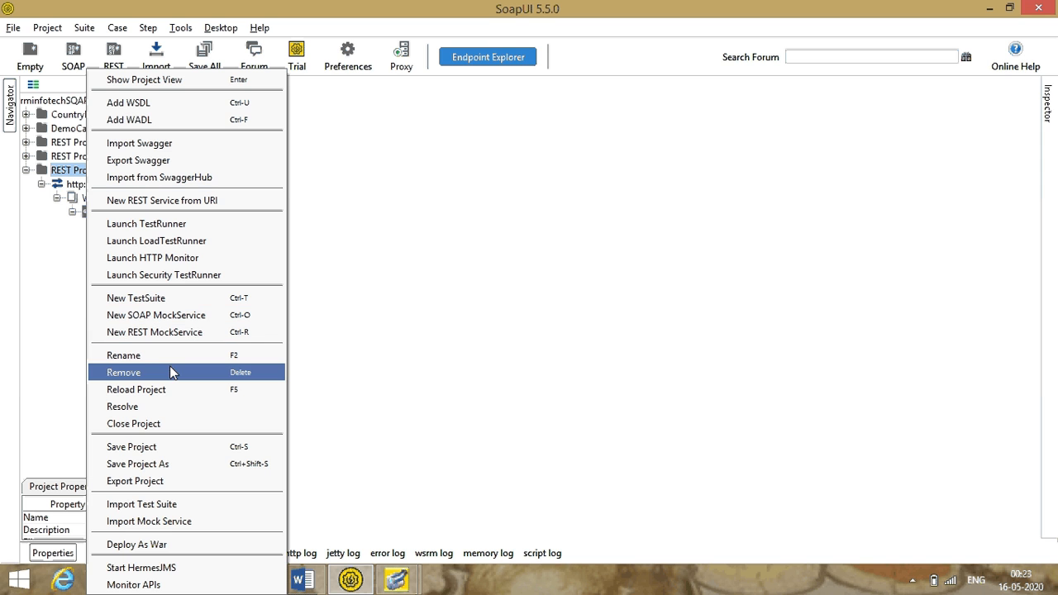
pyautogui.click(184, 298)
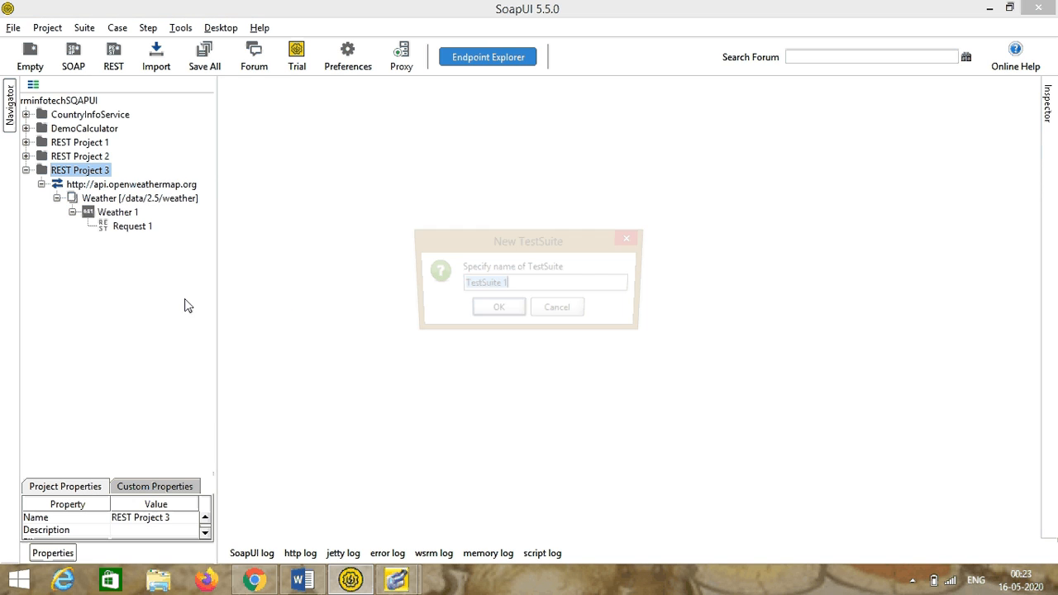
pyautogui.click(502, 287)
pyautogui.press('BackSpace')
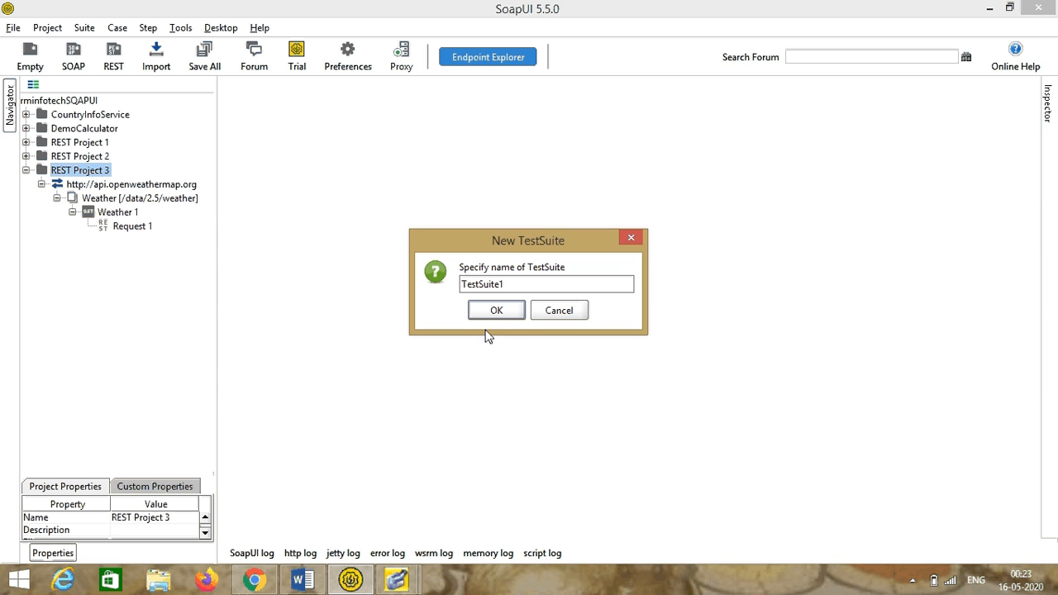
pyautogui.click(496, 313)
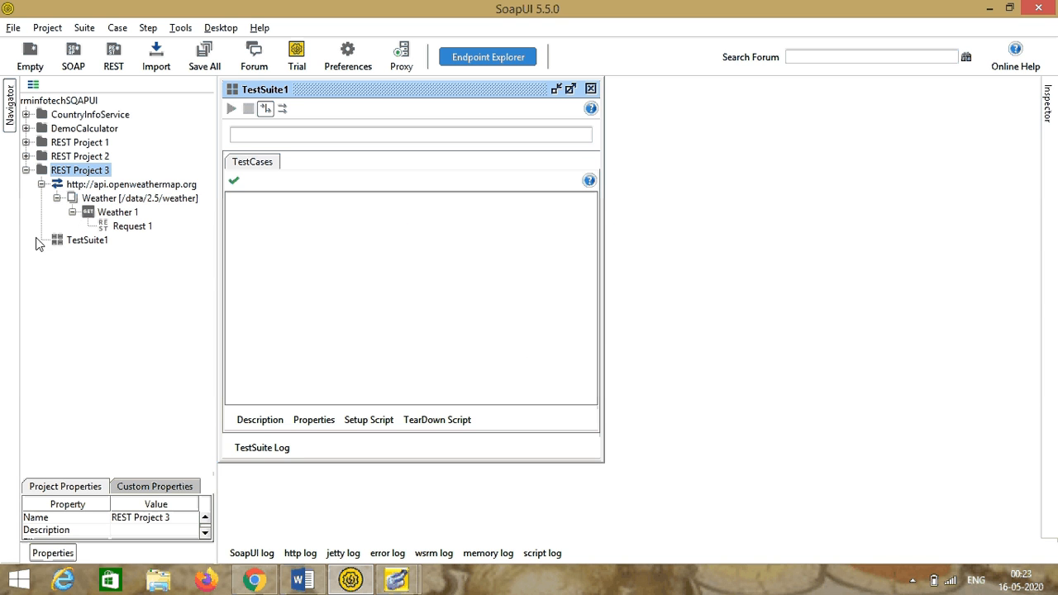
pyautogui.click(590, 89)
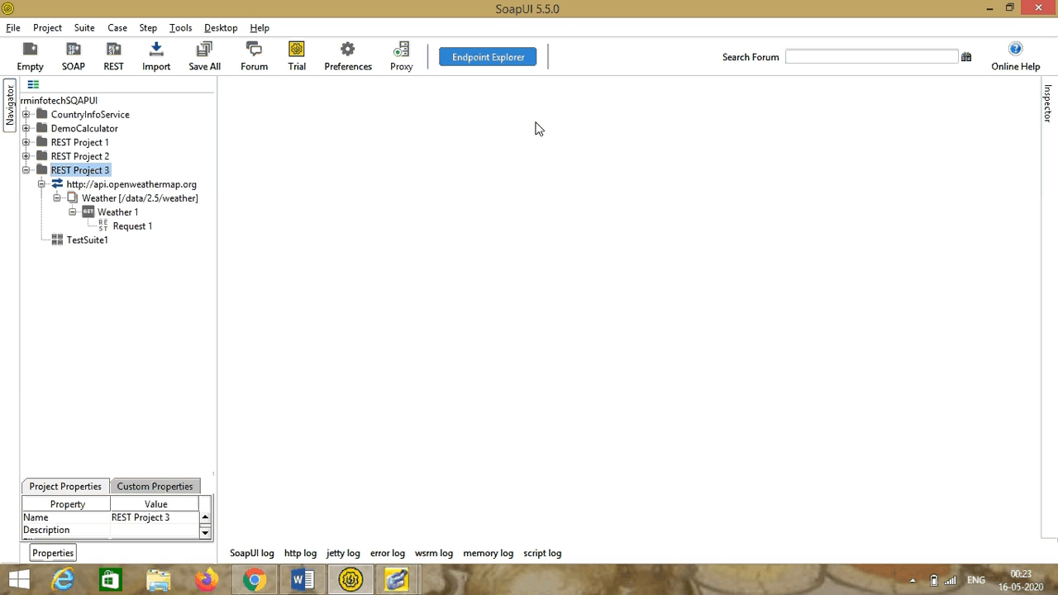
# Add a test case named TestCase1 to TestSuite1 and close its editor.
pyautogui.click(76, 241)
pyautogui.rightClick(73, 249)
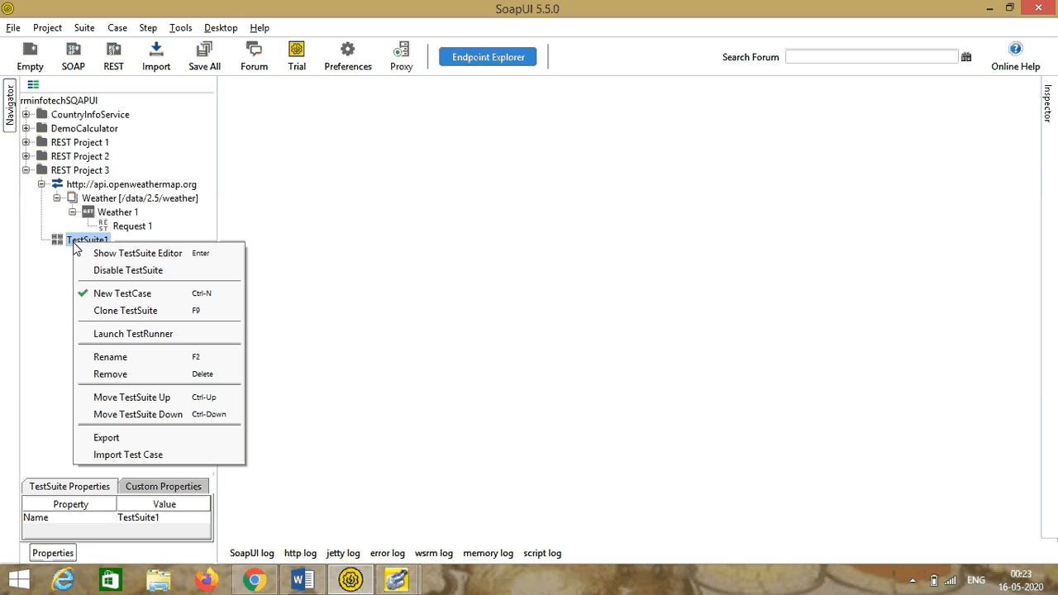
pyautogui.click(136, 299)
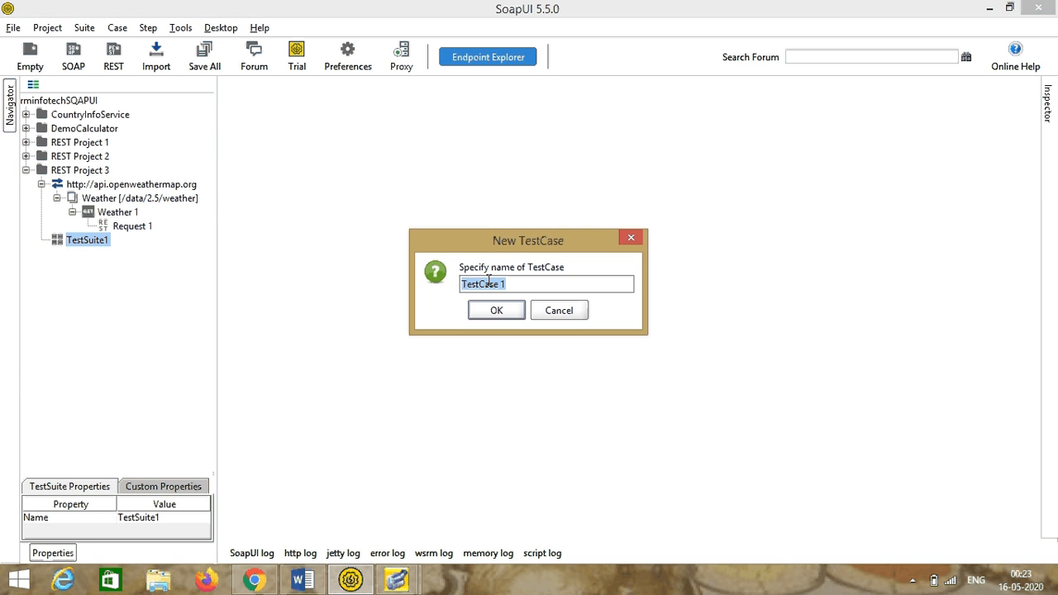
pyautogui.click(499, 283)
pyautogui.press('Delete')
pyautogui.click(502, 310)
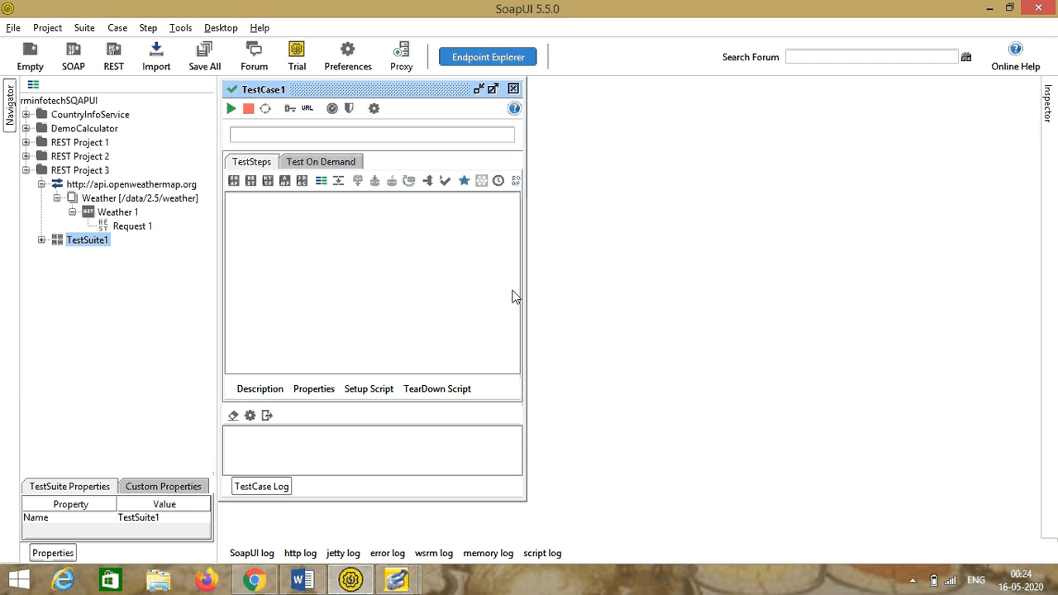
pyautogui.click(514, 88)
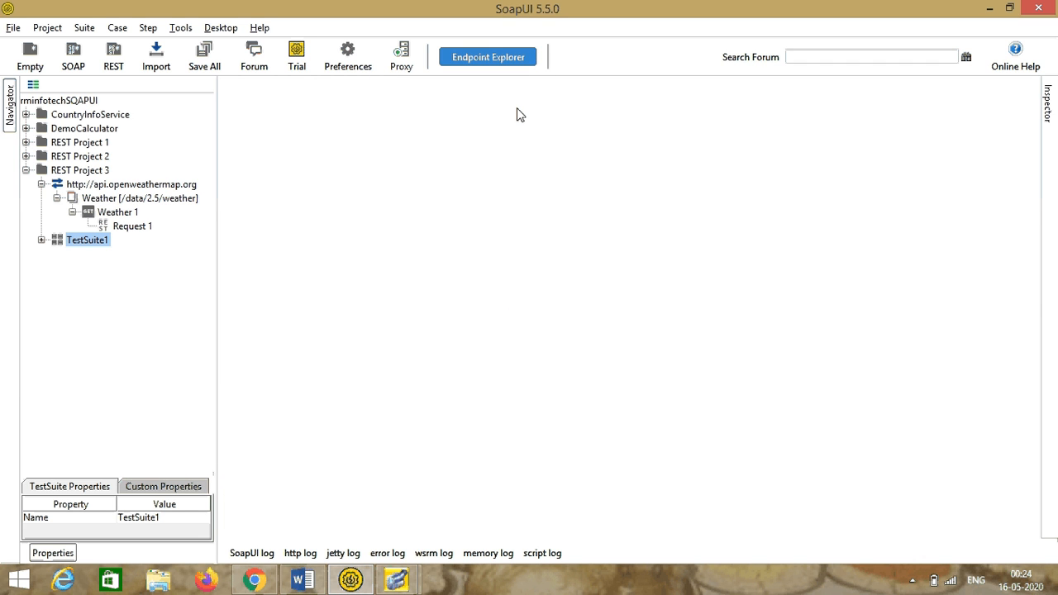
# Add a REST Request step named Weather Request to TestCase1, invoking the Weather 1 method, and close its editor.
pyautogui.click(41, 241)
pyautogui.click(101, 256)
pyautogui.rightClick(101, 256)
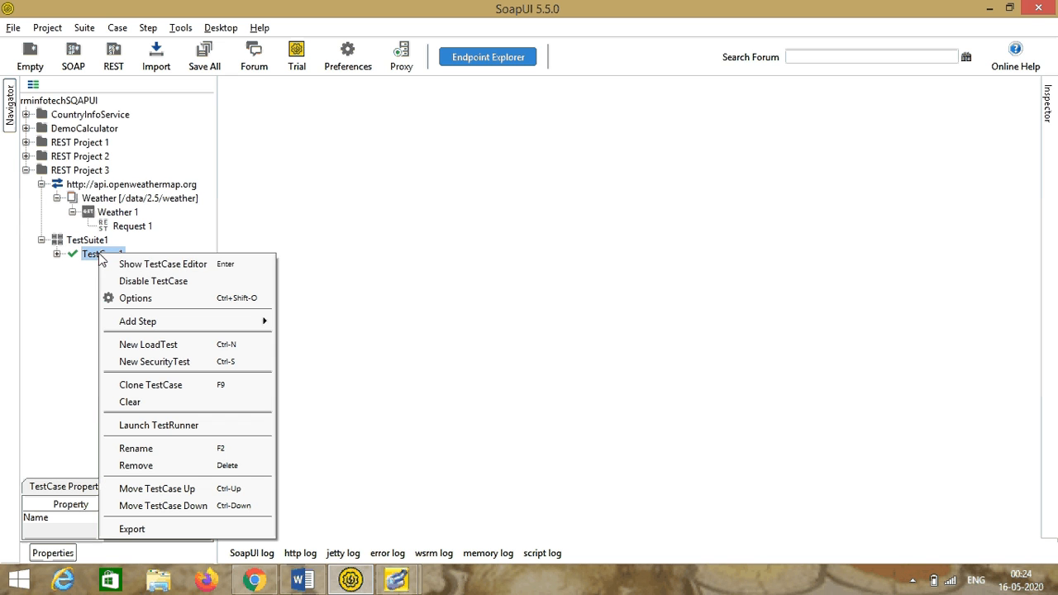
pyautogui.moveTo(169, 318)
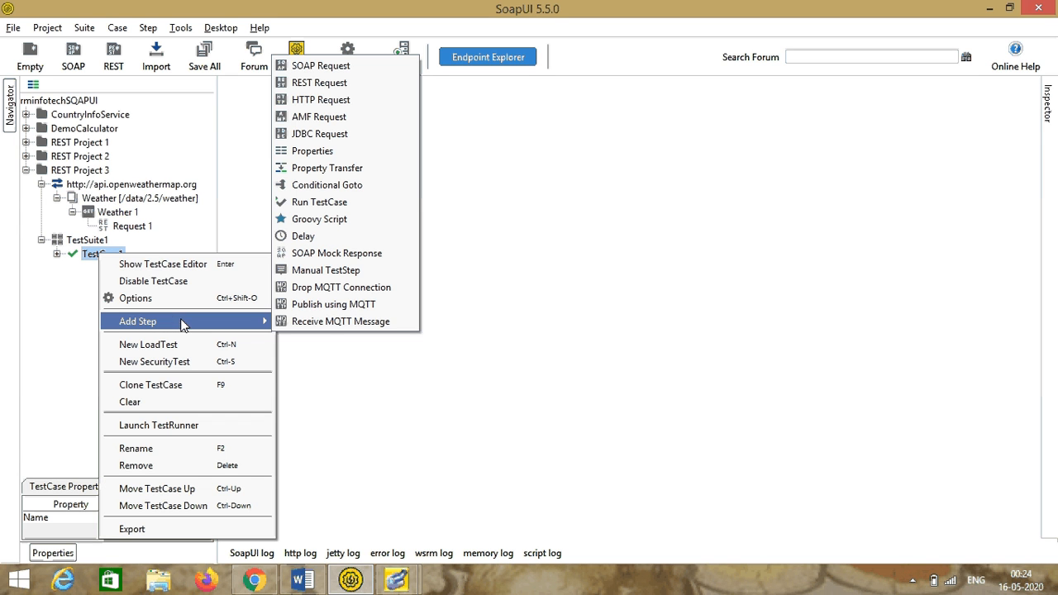
pyautogui.click(350, 84)
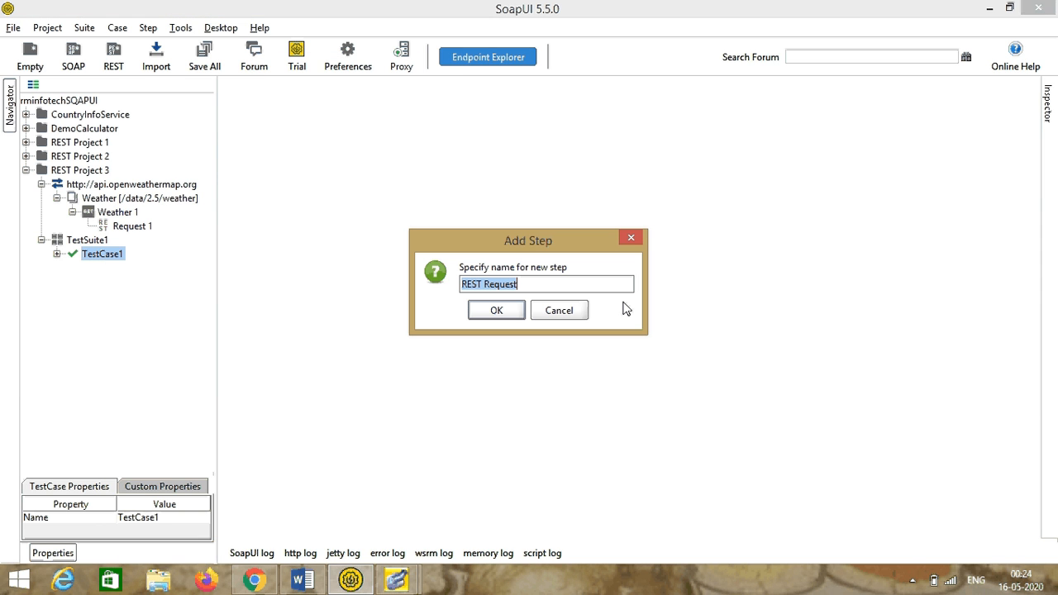
pyautogui.click(486, 284)
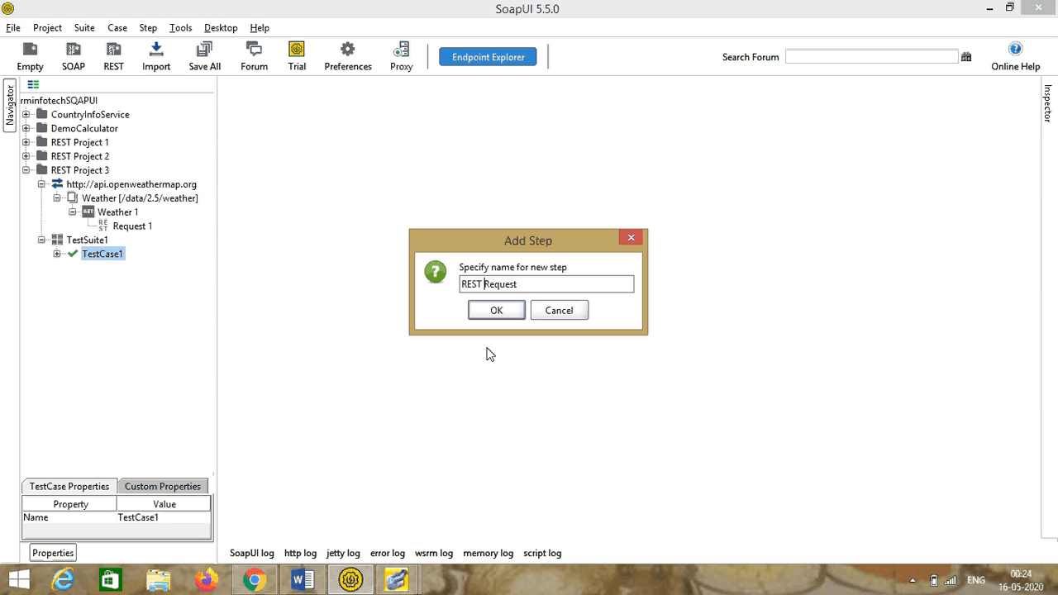
pyautogui.press('BackSpace')
pyautogui.press('BackSpace')
pyautogui.press('BackSpace')
pyautogui.press('BackSpace')
pyautogui.press('BackSpace')
pyautogui.write('Weather')
pyautogui.click(504, 311)
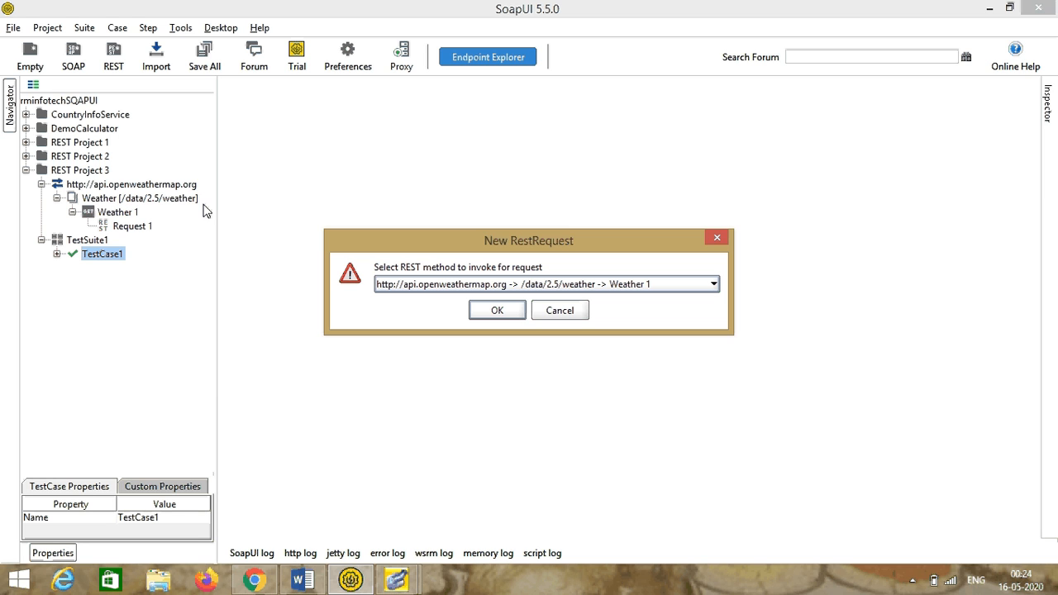
pyautogui.click(504, 312)
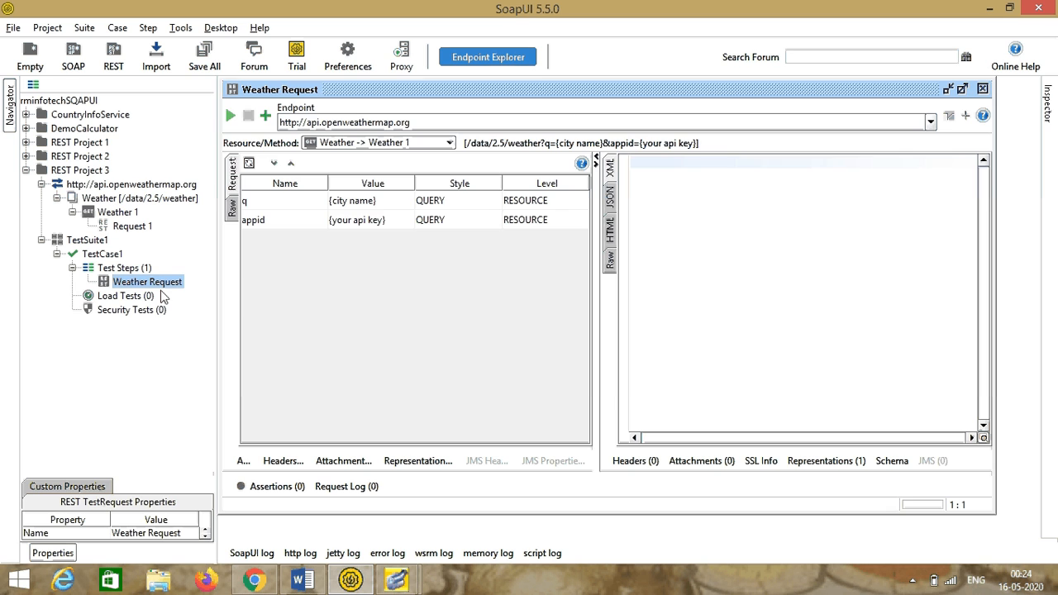
pyautogui.click(983, 88)
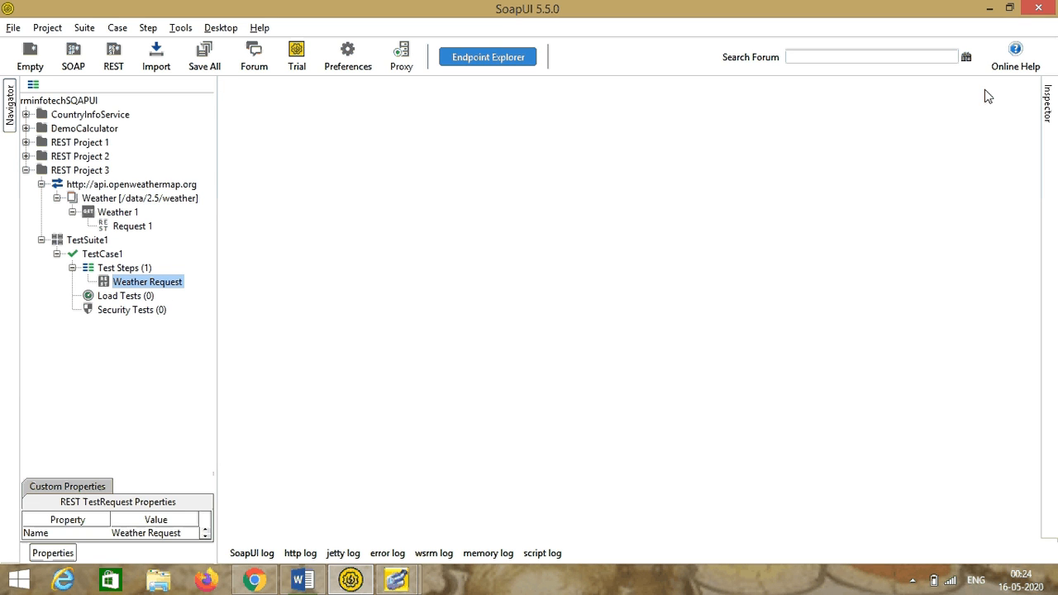
# Open the Weather Request test step and set its q parameter to Delhi.
pyautogui.doubleClick(149, 283)
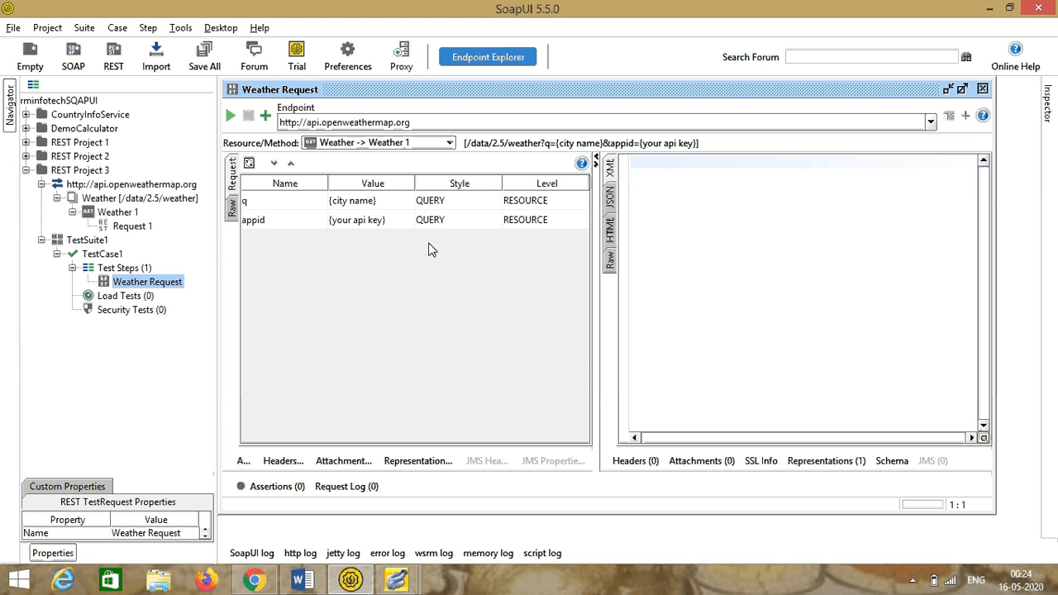
pyautogui.click(336, 204)
pyautogui.doubleClick(336, 205)
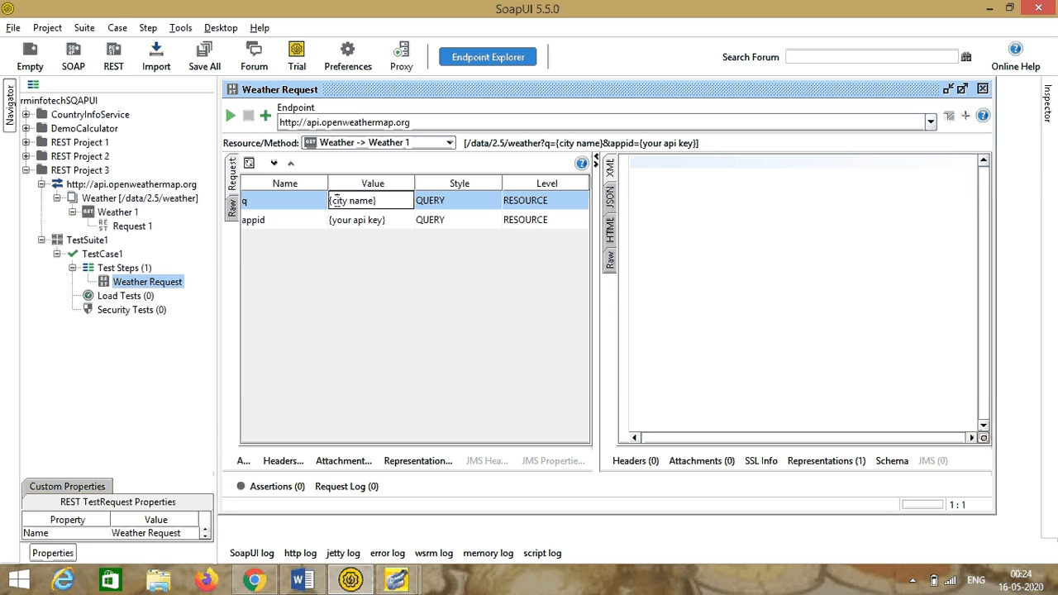
pyautogui.press('Delete')
pyautogui.press('Delete')
pyautogui.press('Delete')
pyautogui.press('Delete')
pyautogui.press('Delete')
pyautogui.press('Delete')
pyautogui.press('Delete')
pyautogui.press('Delete')
pyautogui.press('Delete')
pyautogui.press('Delete')
pyautogui.press('Delete')
pyautogui.write('Delhi')
# Replace the appid placeholder value in the Weather Request test step with the copied API key.
pyautogui.click(401, 222)
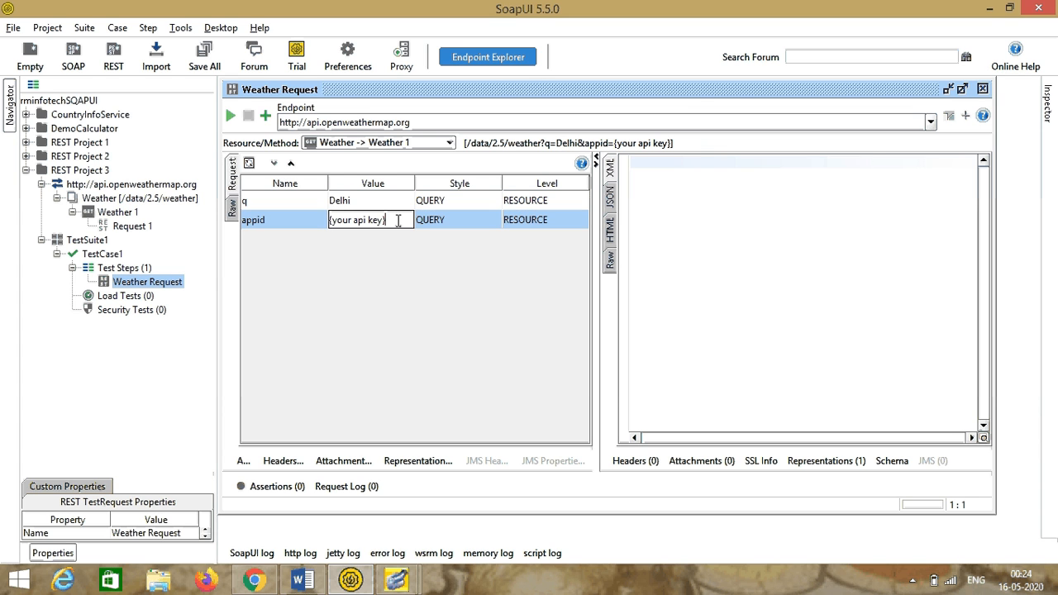
pyautogui.press('BackSpace')
pyautogui.press('BackSpace')
pyautogui.hotkey('ctrl', 'a')
pyautogui.press('BackSpace')
pyautogui.hotkey('ctrl', 'v')
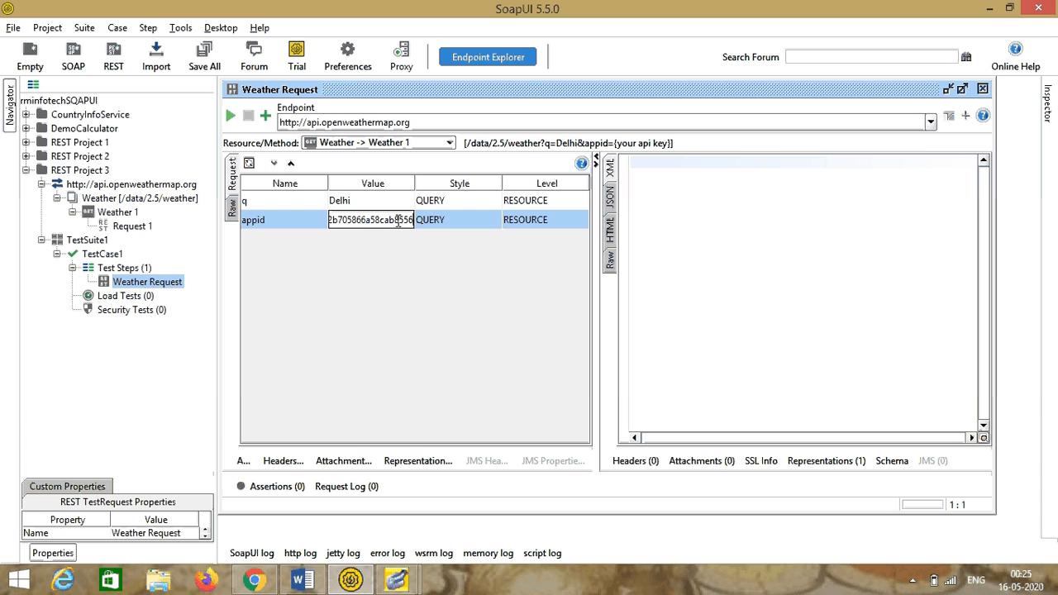
# Run the Weather Request test step, view its JSON response and its assertions list, and close the step's window.
pyautogui.click(231, 117)
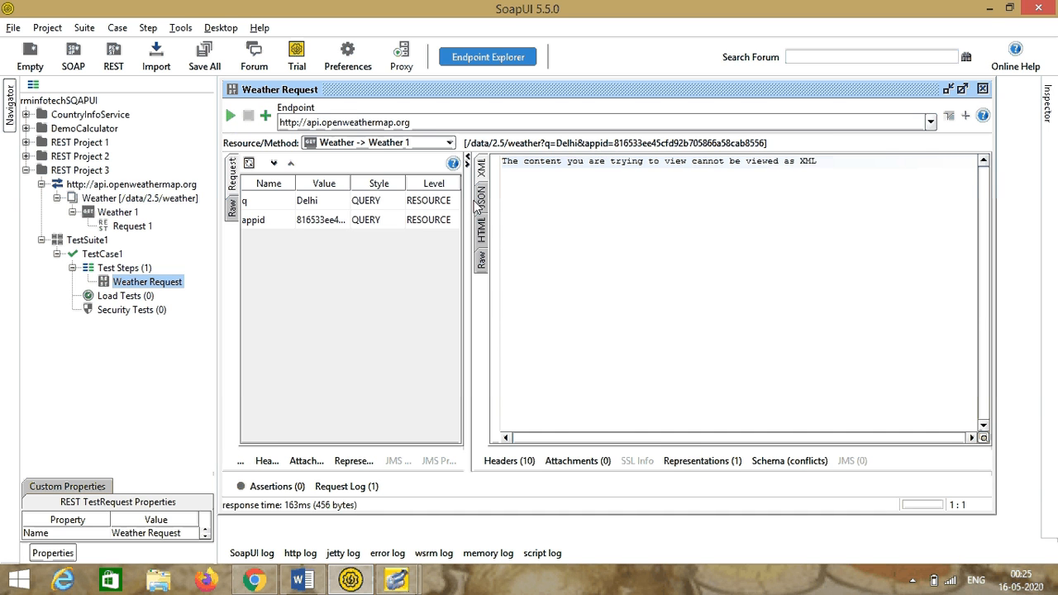
pyautogui.click(481, 196)
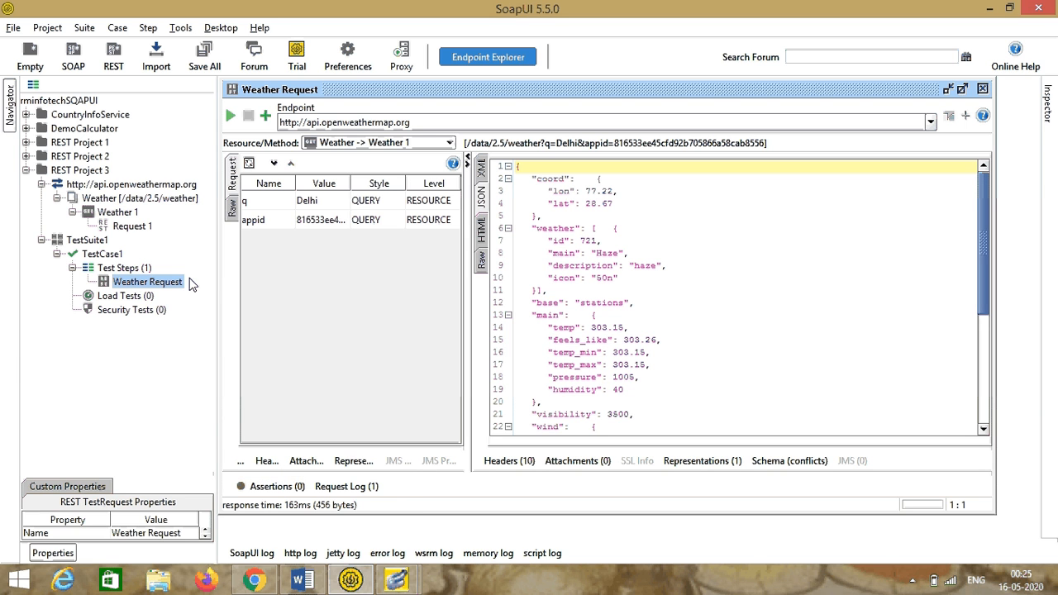
pyautogui.click(276, 488)
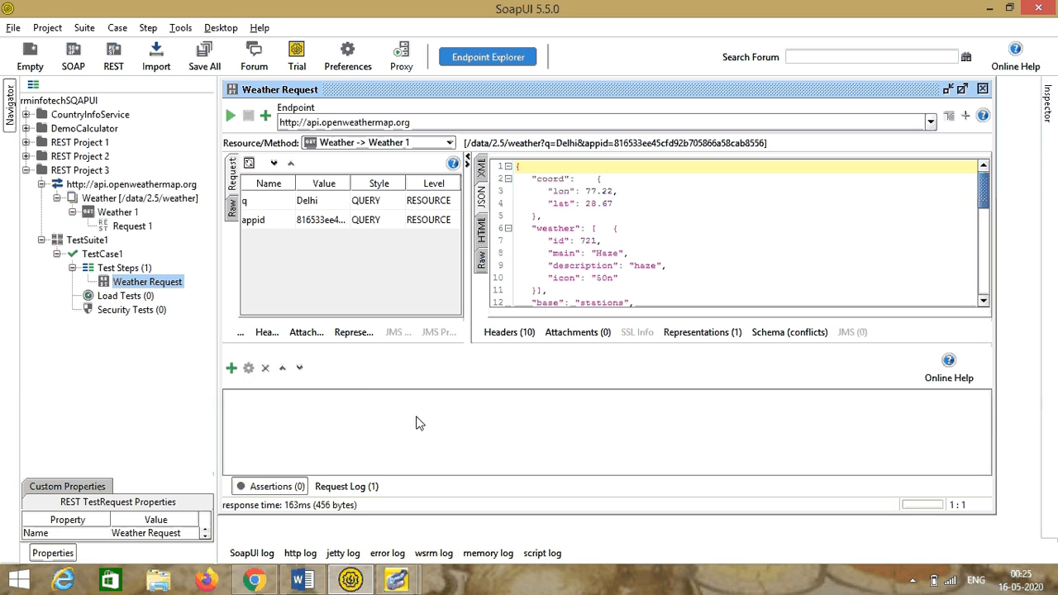
pyautogui.click(983, 90)
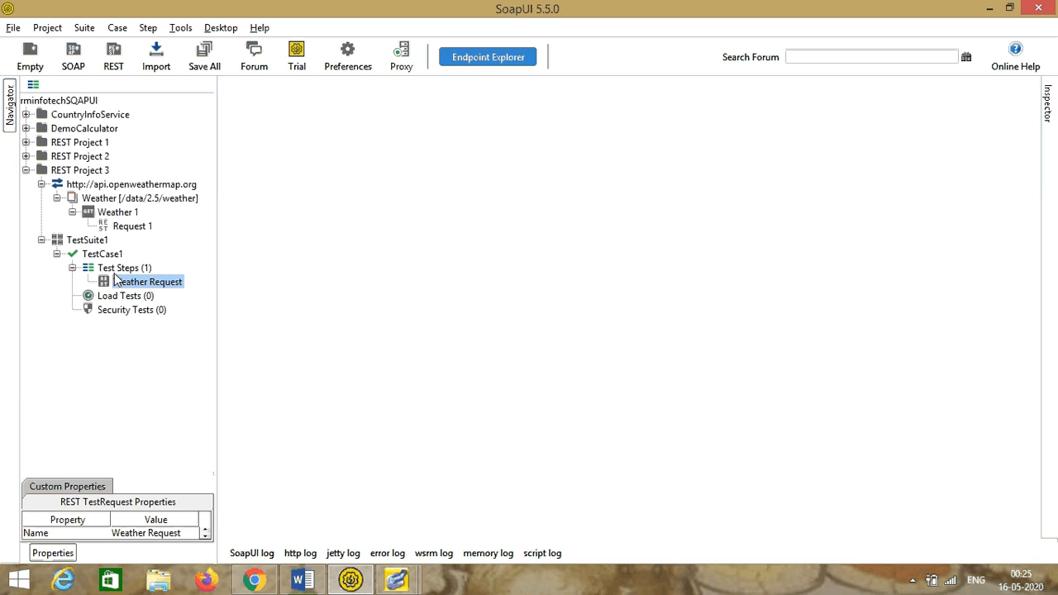
# Remove REST Project 3 from the workspace without saving it.
pyautogui.click(83, 170)
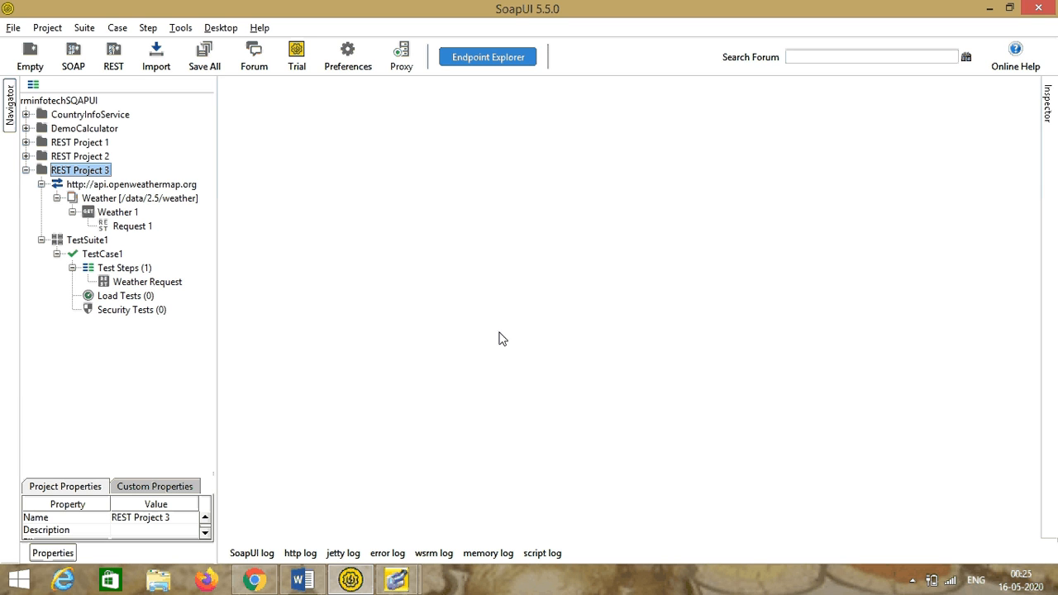
pyautogui.press('Delete')
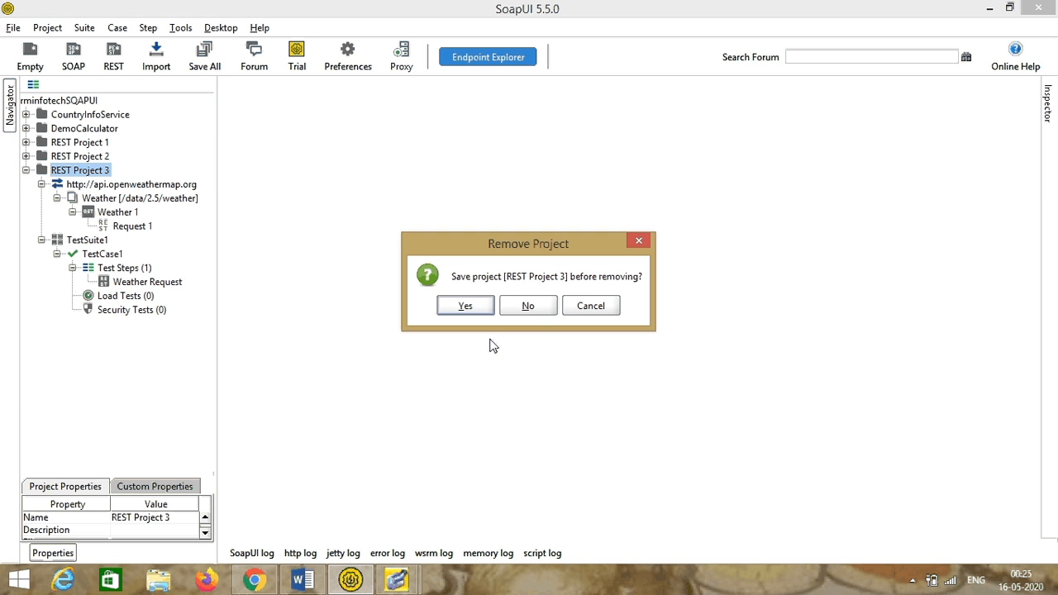
pyautogui.click(527, 306)
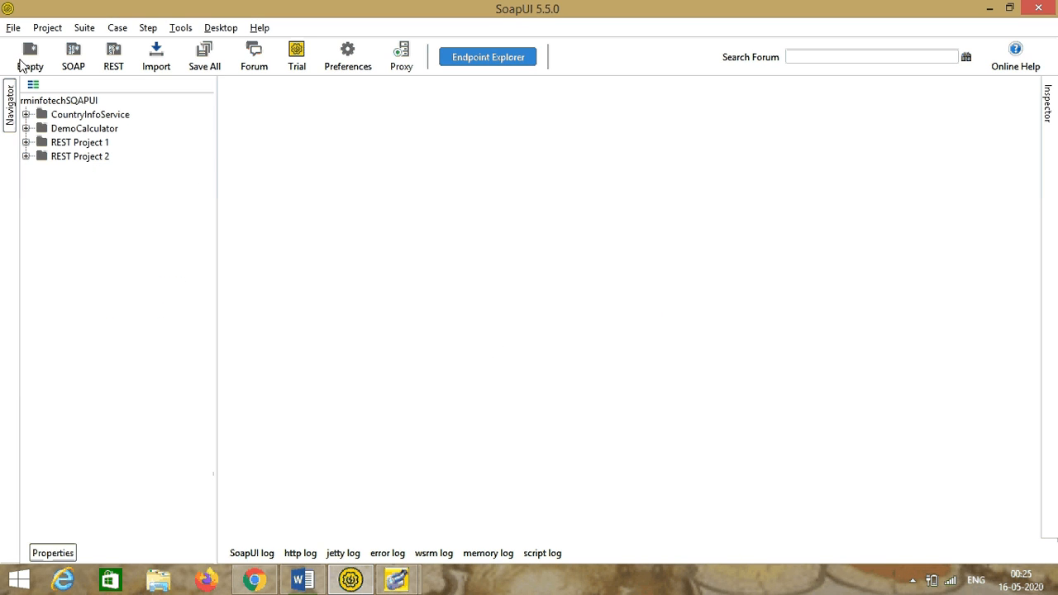
# Start a new REST project, switch to Chrome, open the Reqres LIST USERS request link /api/users?page=2 and copy its URL.
pyautogui.click(13, 28)
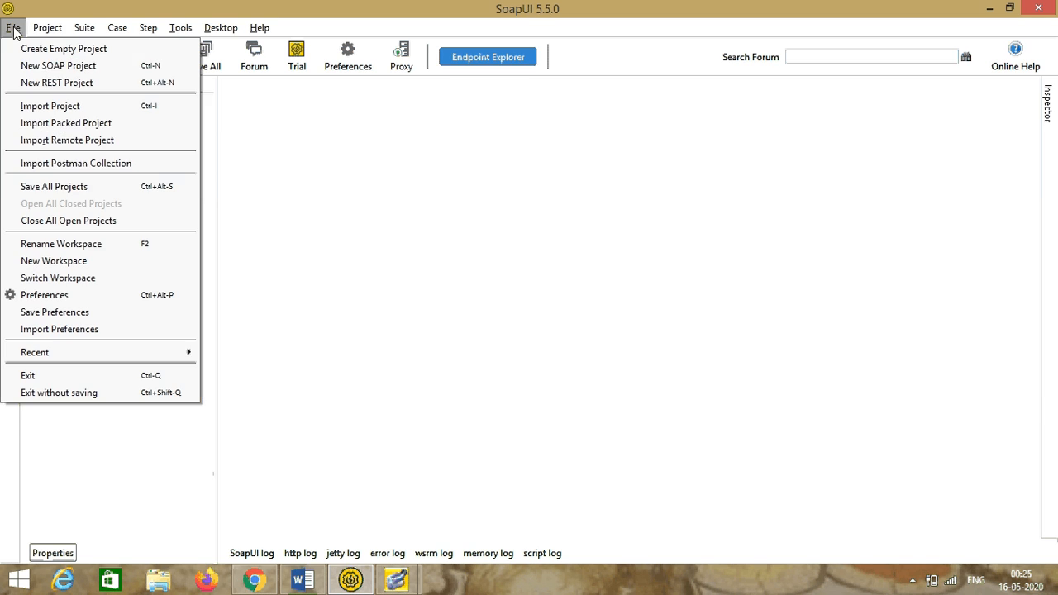
pyautogui.click(59, 83)
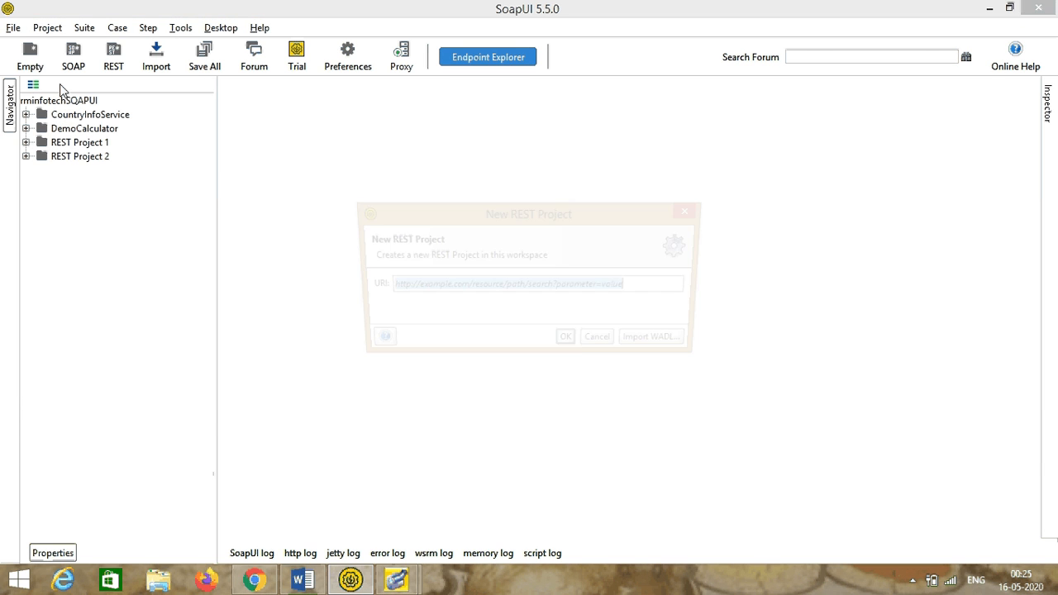
pyautogui.click(263, 585)
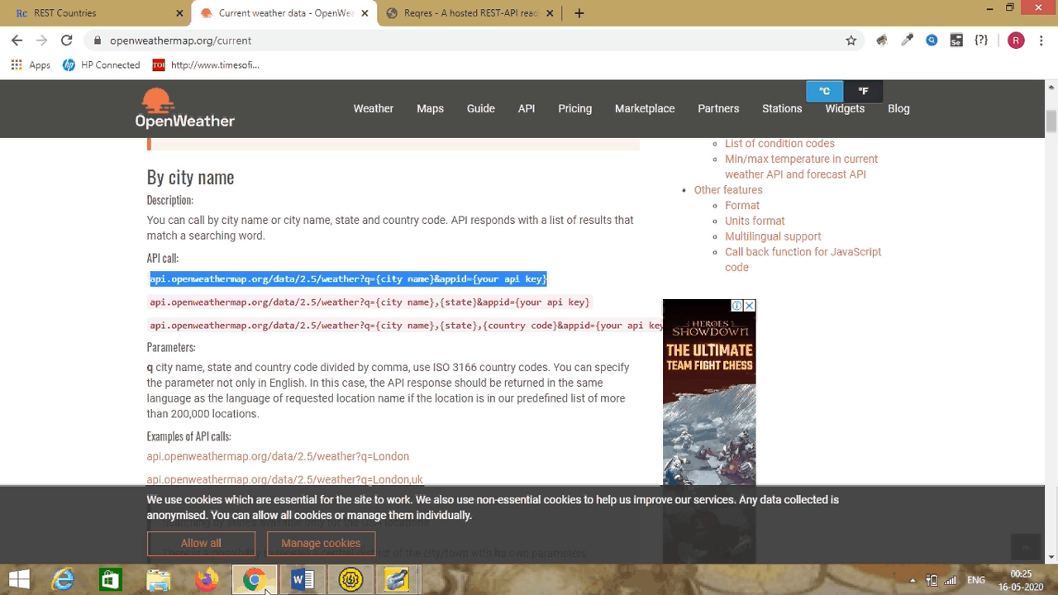
pyautogui.click(493, 16)
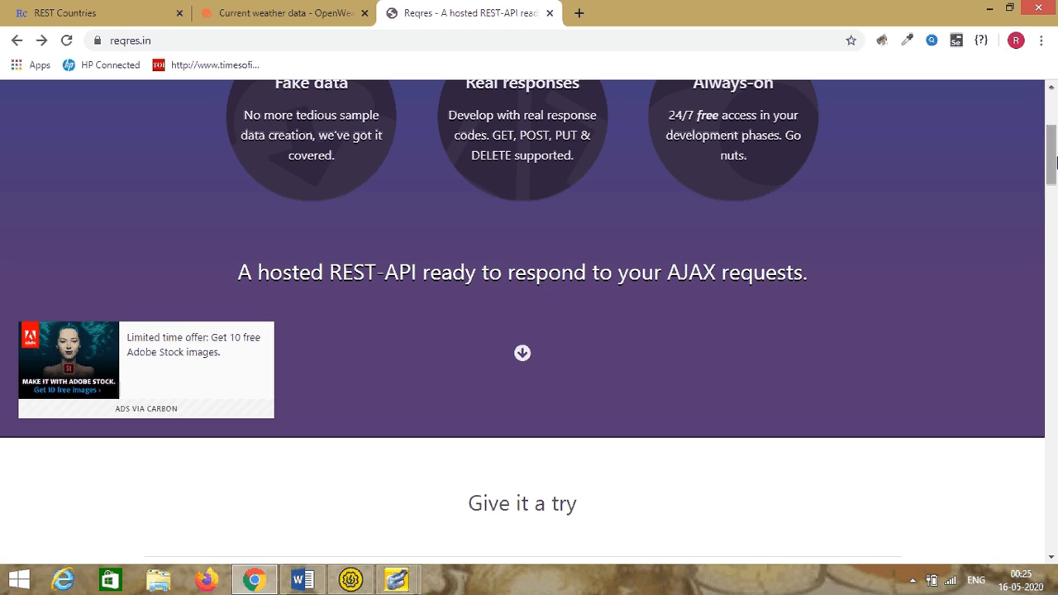
pyautogui.moveTo(1054, 153); pyautogui.dragTo(1047, 200)
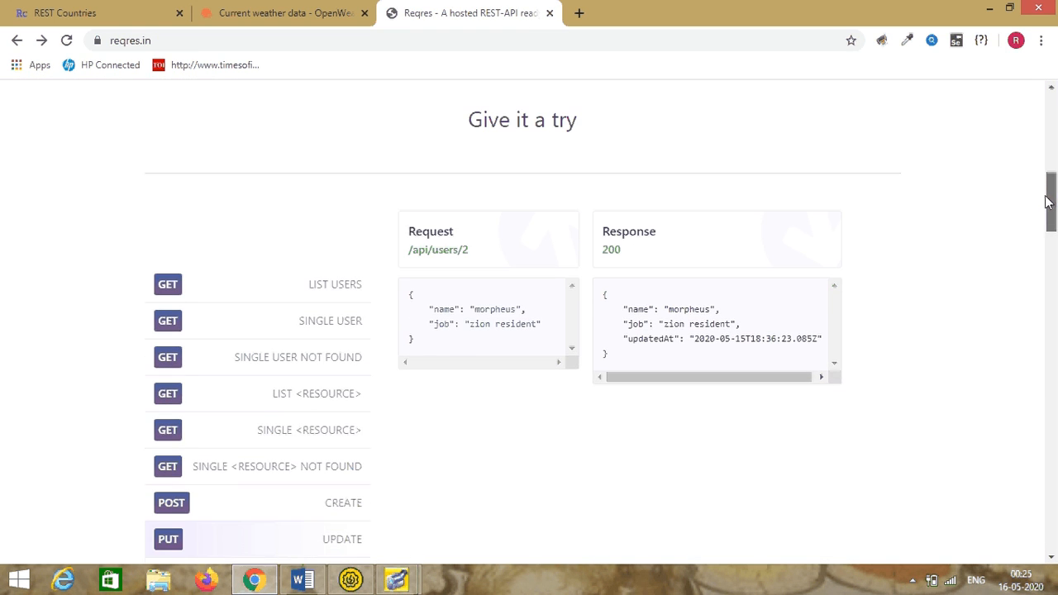
pyautogui.click(172, 285)
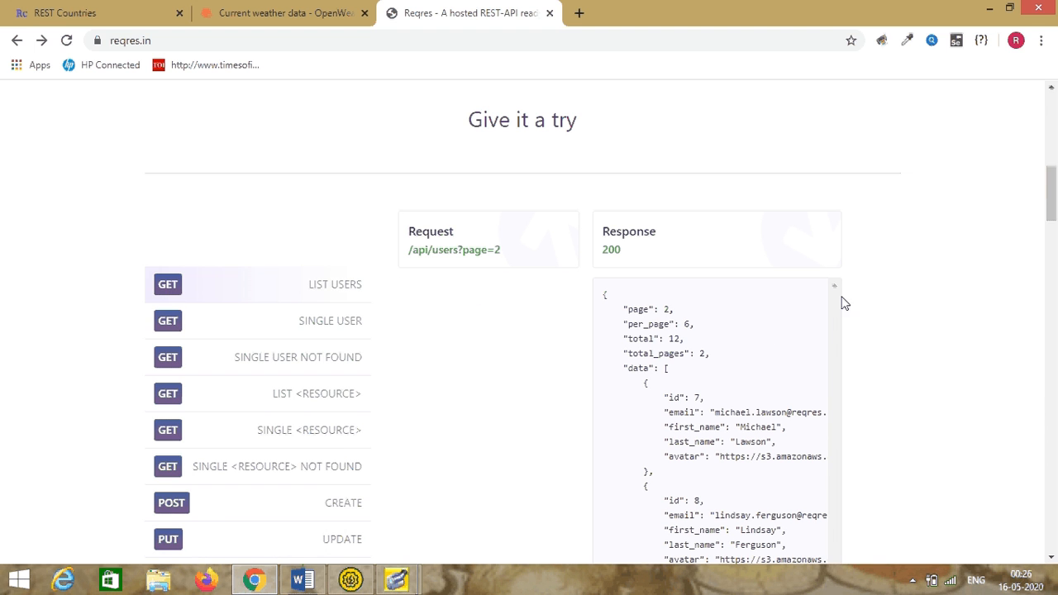
pyautogui.moveTo(1050, 182); pyautogui.dragTo(1050, 177)
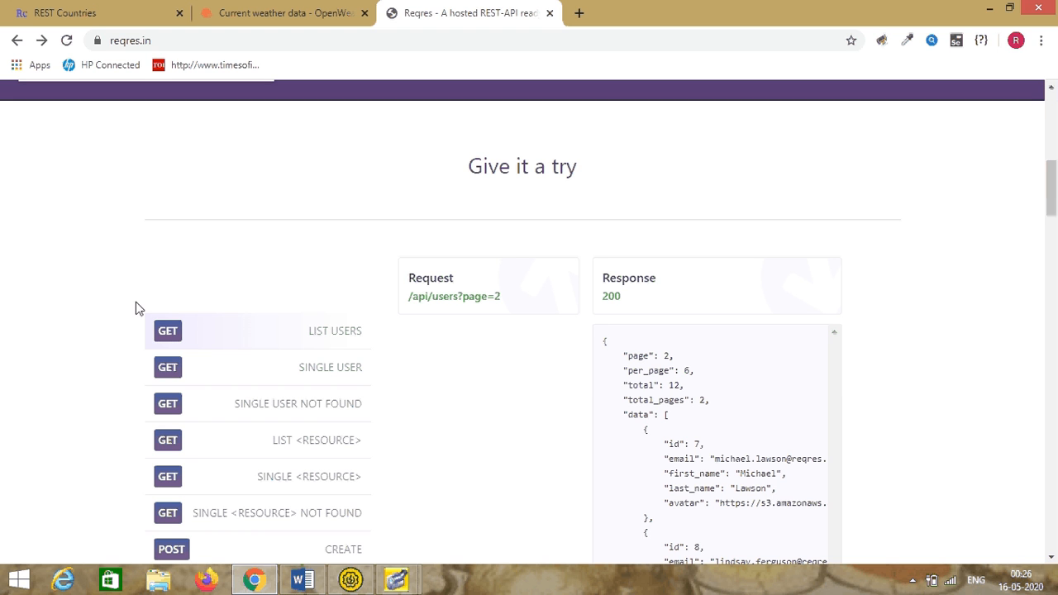
pyautogui.click(463, 297)
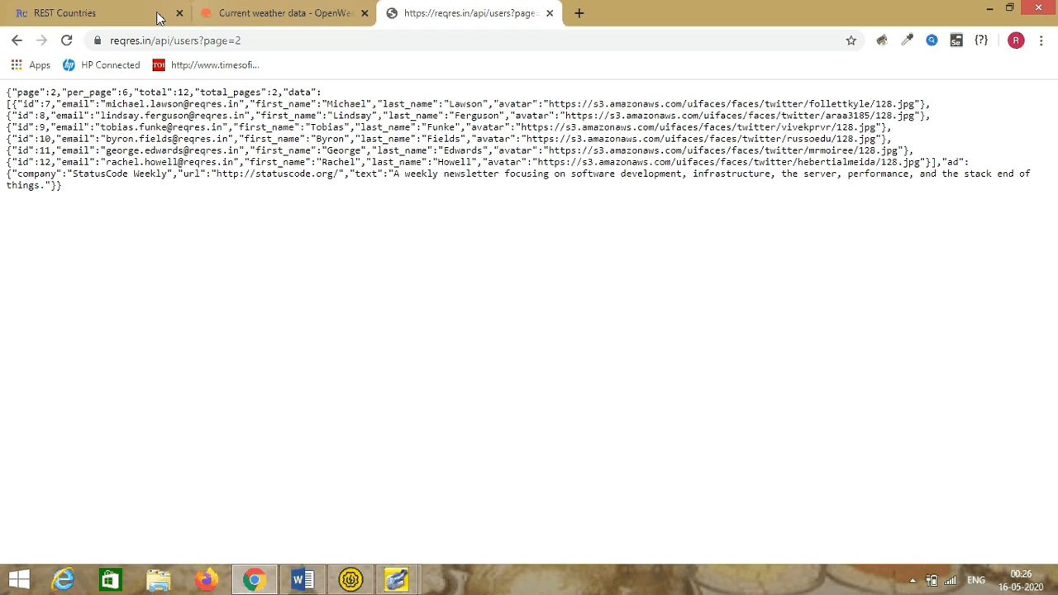
pyautogui.click(279, 50)
pyautogui.hotkey('ctrl', 'c')
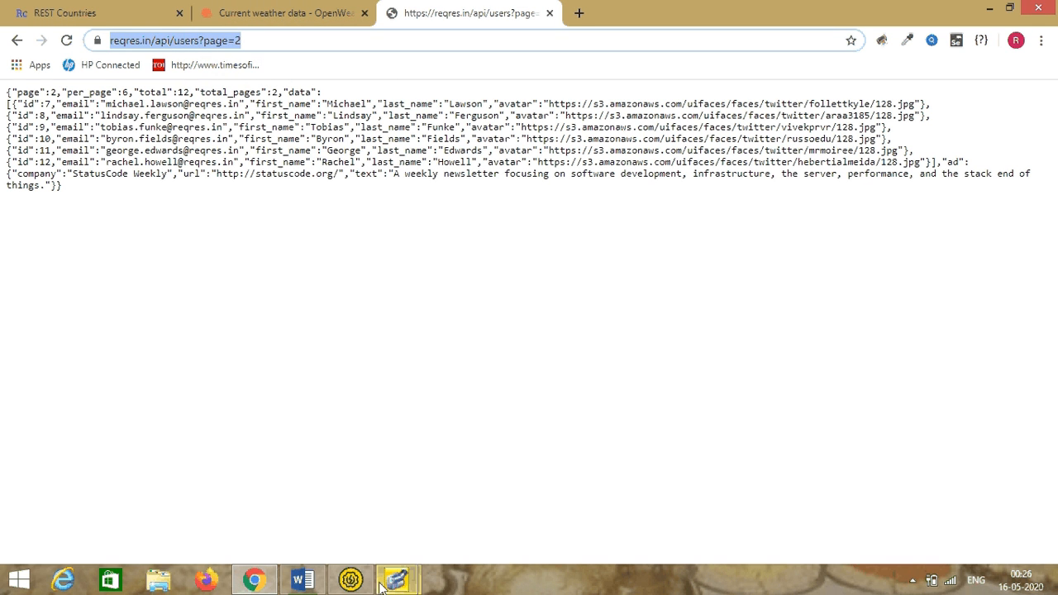
pyautogui.click(351, 580)
pyautogui.hotkey('ctrl', 'v')
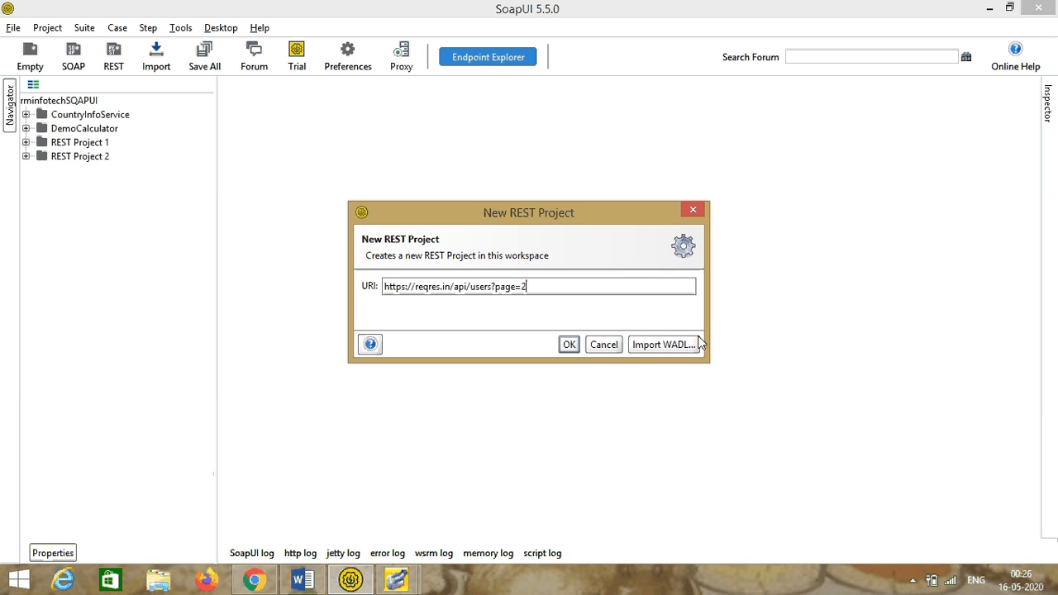
pyautogui.click(569, 346)
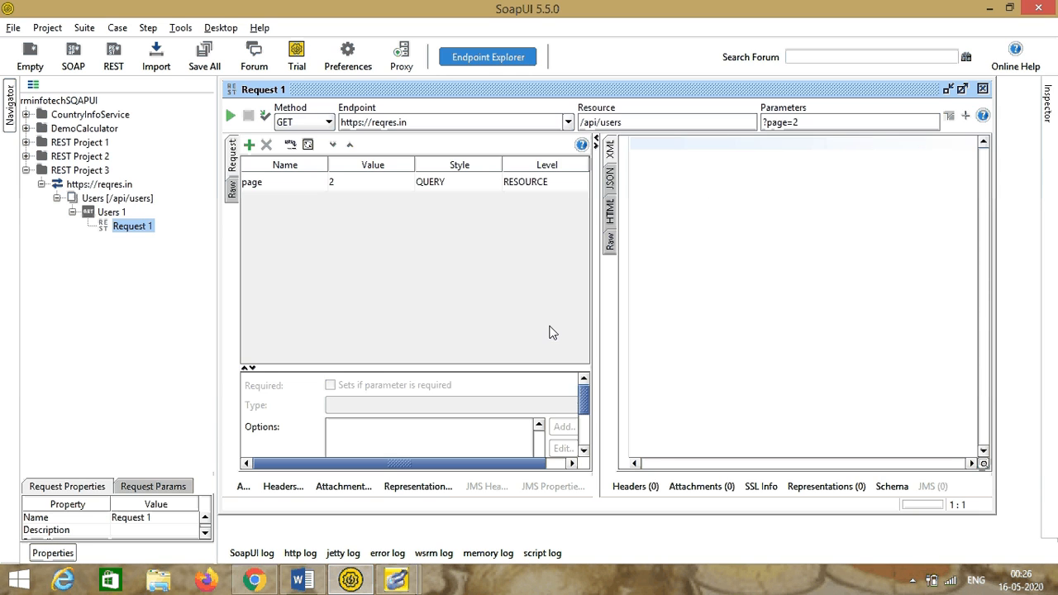
pyautogui.click(982, 89)
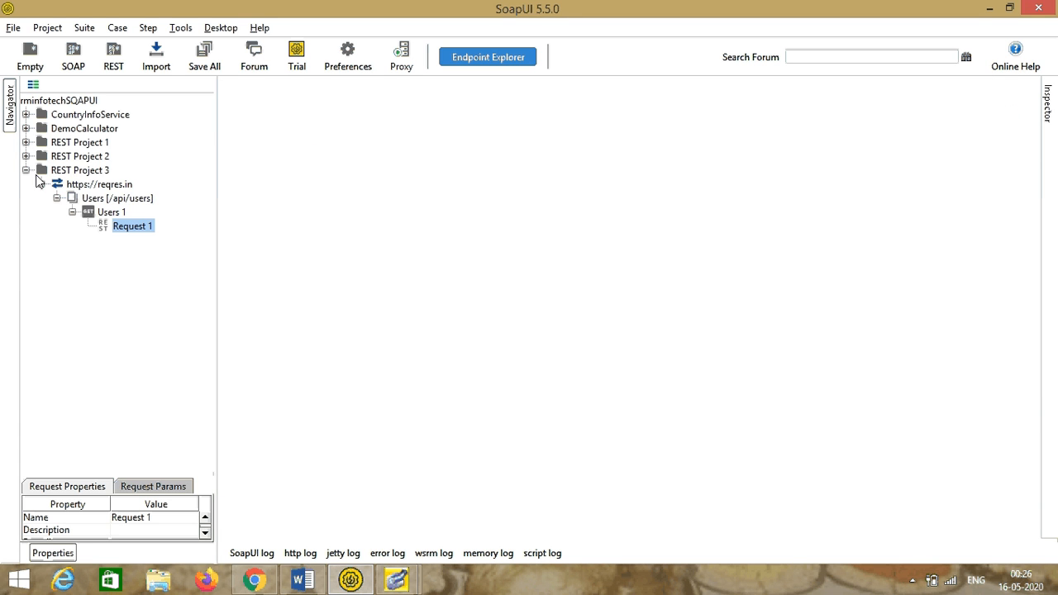
# Add a test suite named TestSuite1 to REST Project 3 and close its editor.
pyautogui.click(79, 174)
pyautogui.rightClick(80, 174)
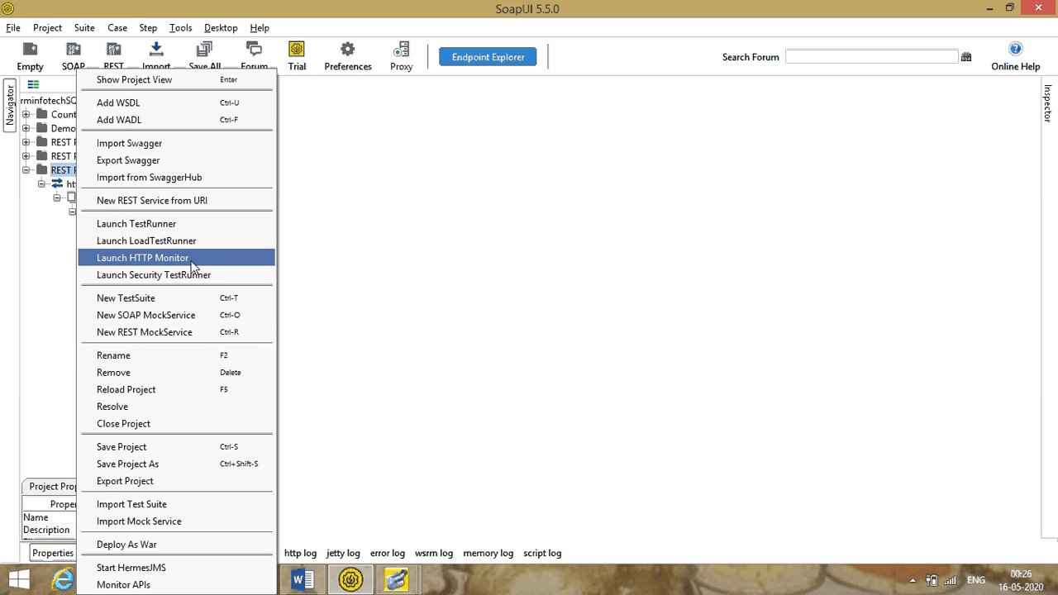
pyautogui.click(177, 298)
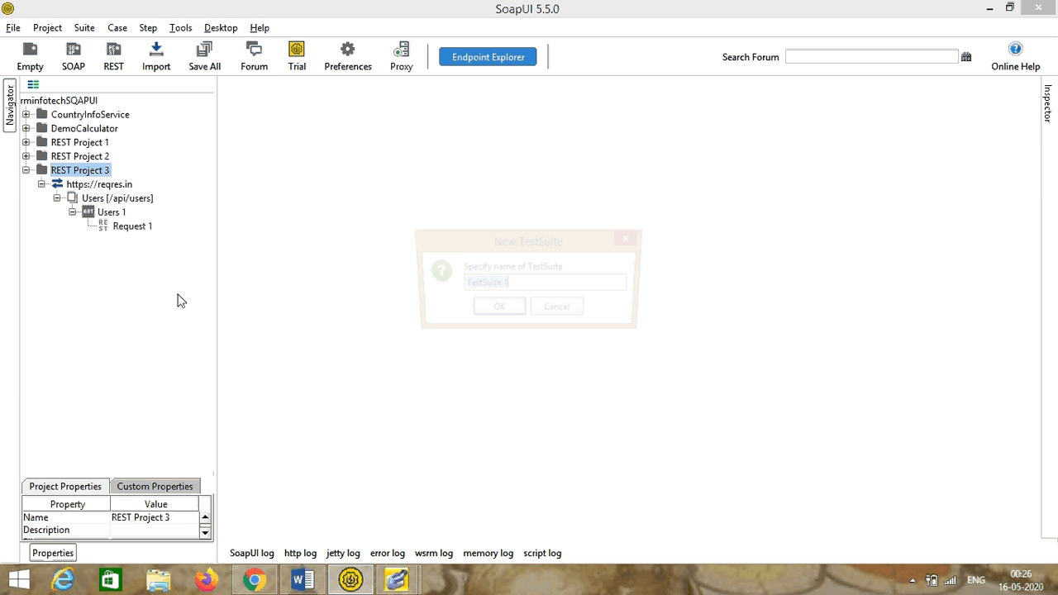
pyautogui.click(503, 283)
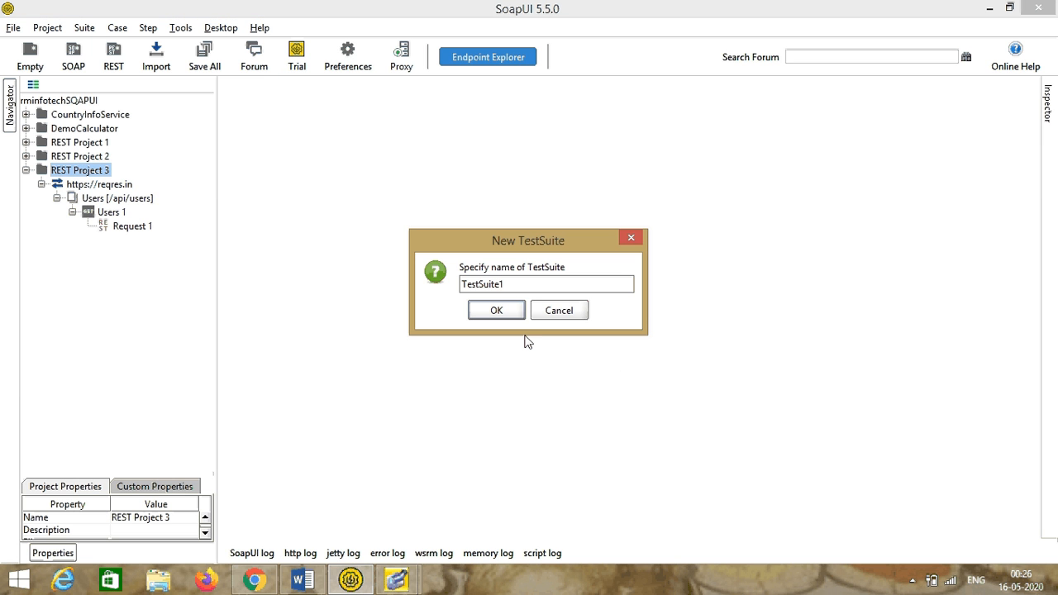
pyautogui.click(510, 314)
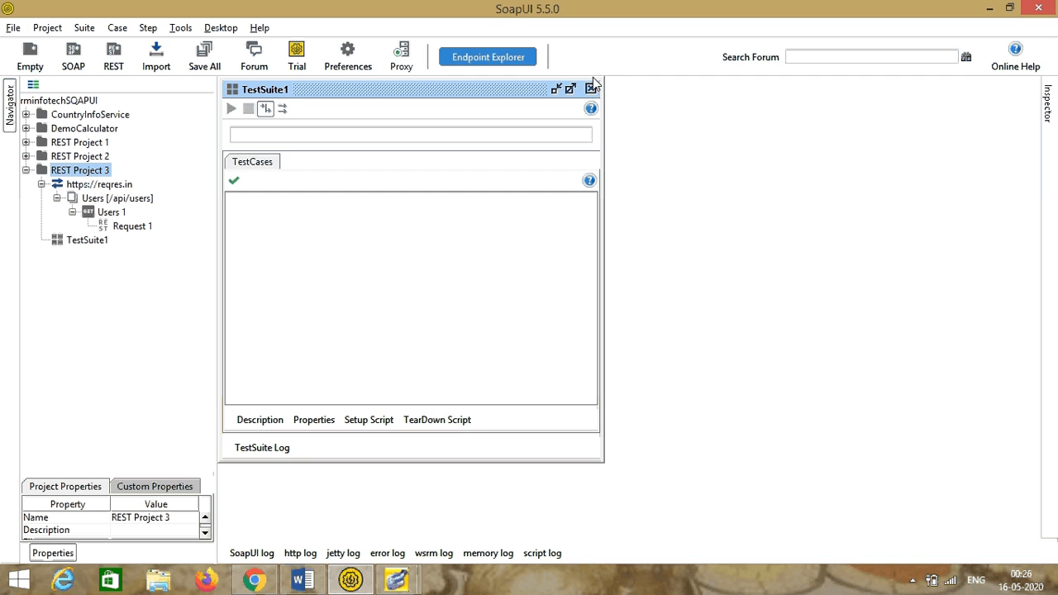
pyautogui.click(591, 89)
# Add a test case named TestCase1 to TestSuite1 and close its editor.
pyautogui.click(68, 240)
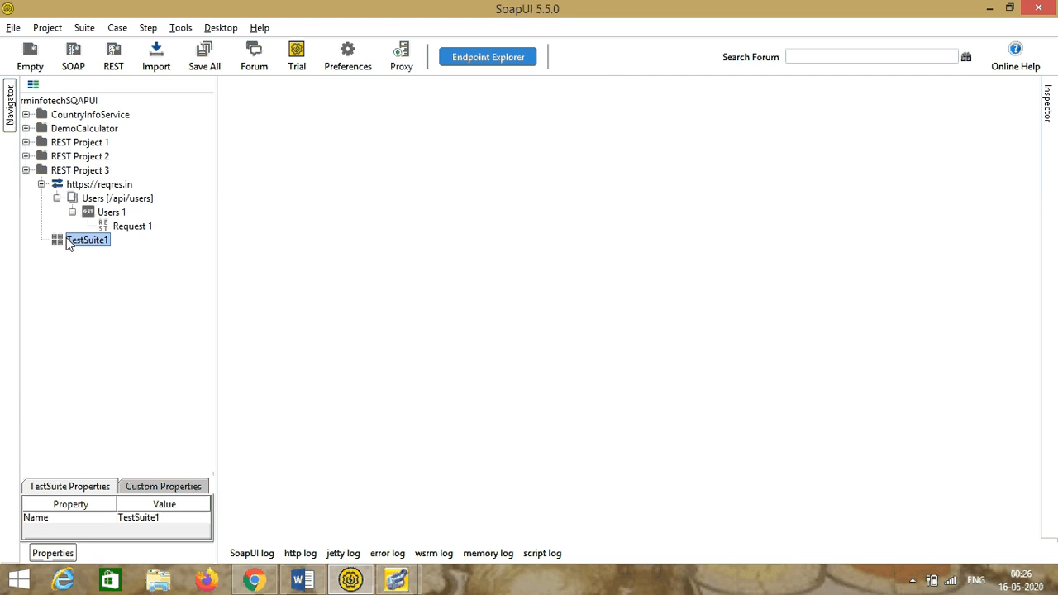
pyautogui.rightClick(69, 239)
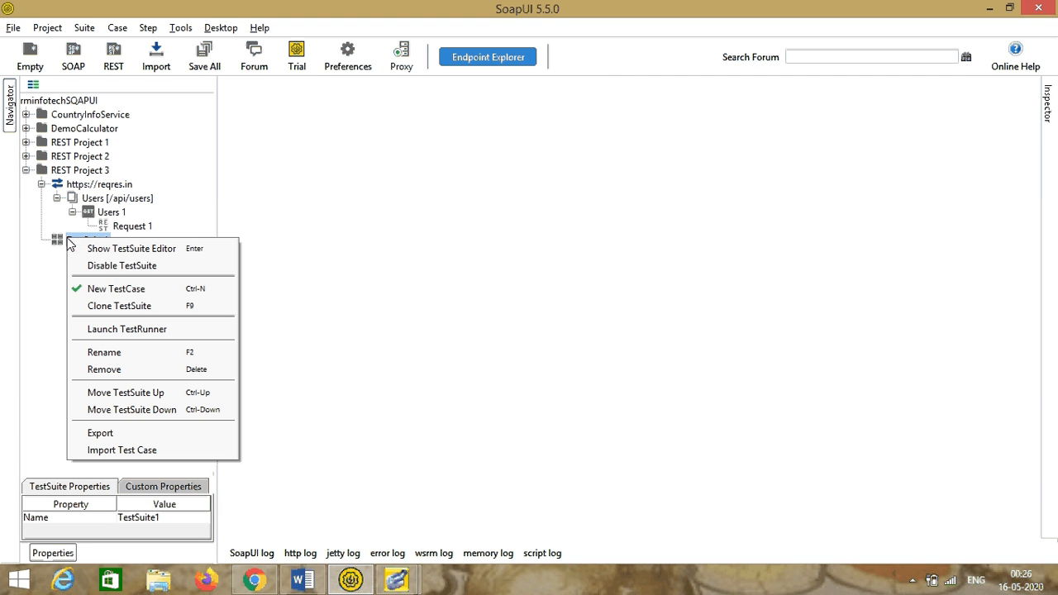
pyautogui.click(135, 293)
pyautogui.click(501, 284)
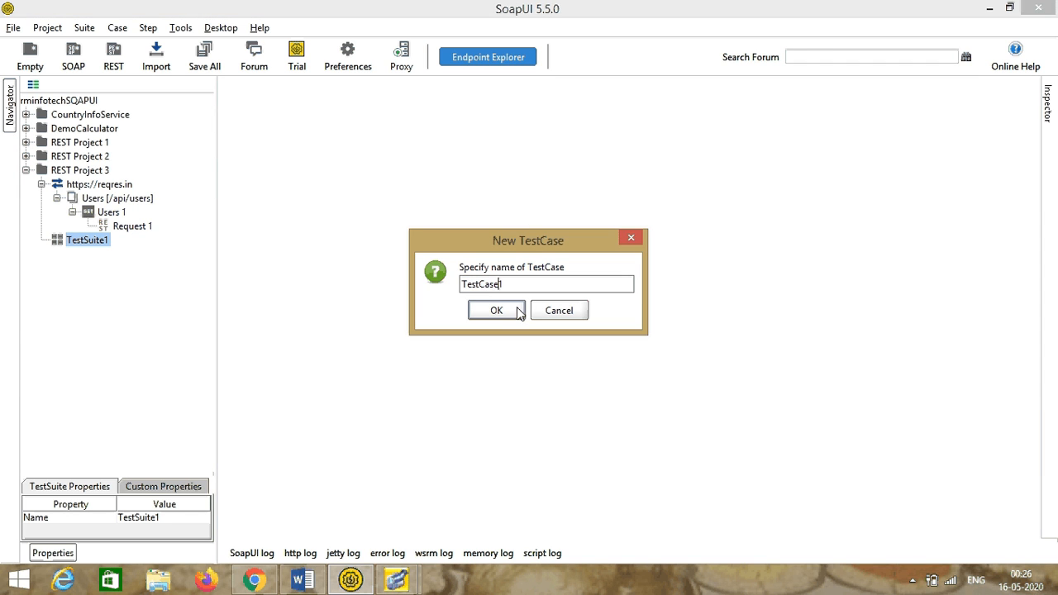
pyautogui.click(517, 310)
pyautogui.click(512, 88)
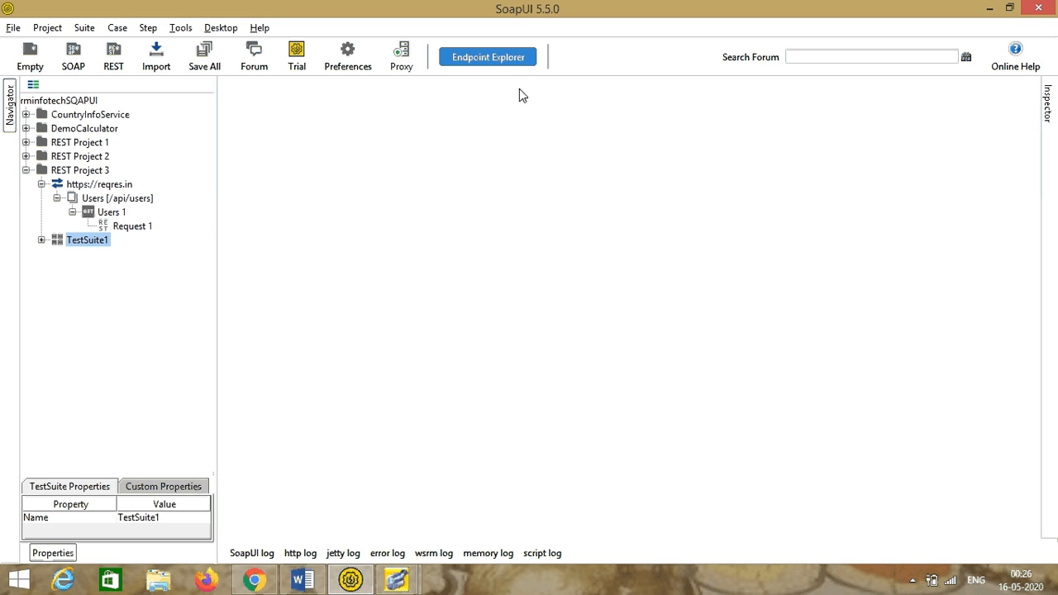
# Start adding a REST Request step to TestCase1 and name it ListAllEmployee Request.
pyautogui.click(41, 239)
pyautogui.click(97, 256)
pyautogui.rightClick(96, 258)
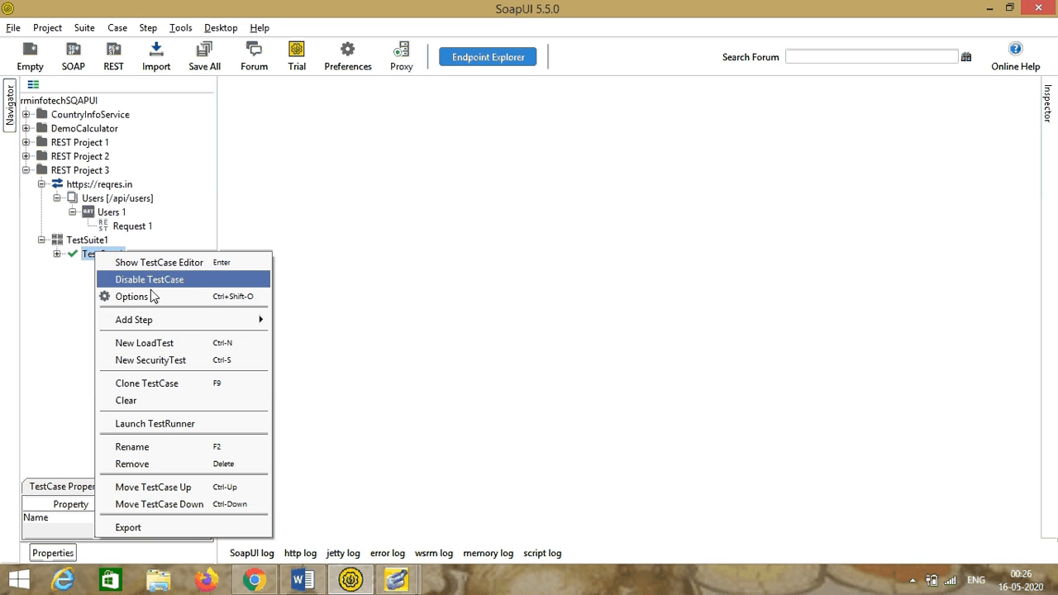
pyautogui.moveTo(217, 322)
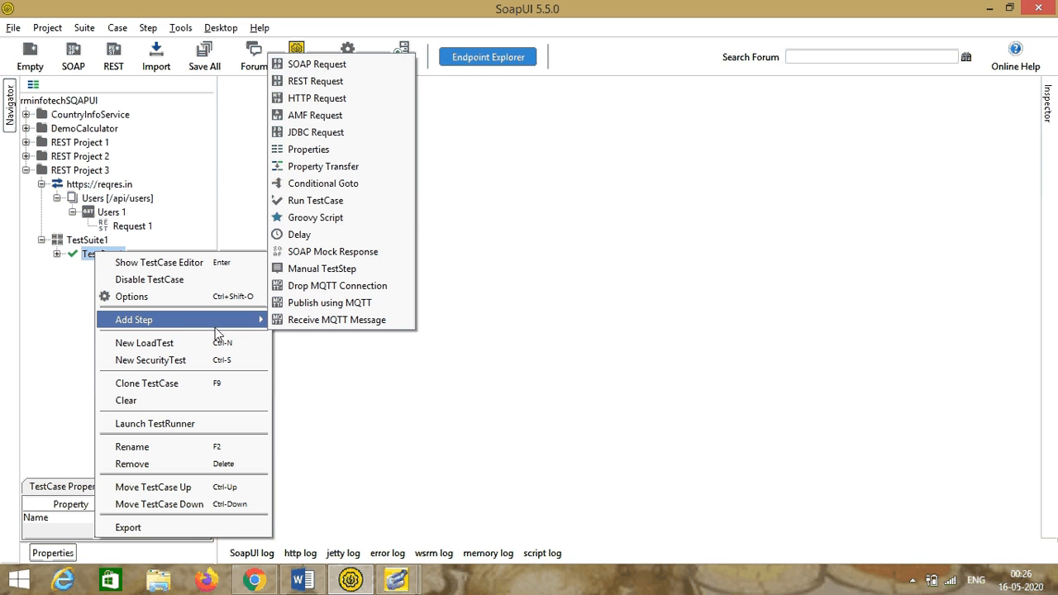
pyautogui.click(361, 82)
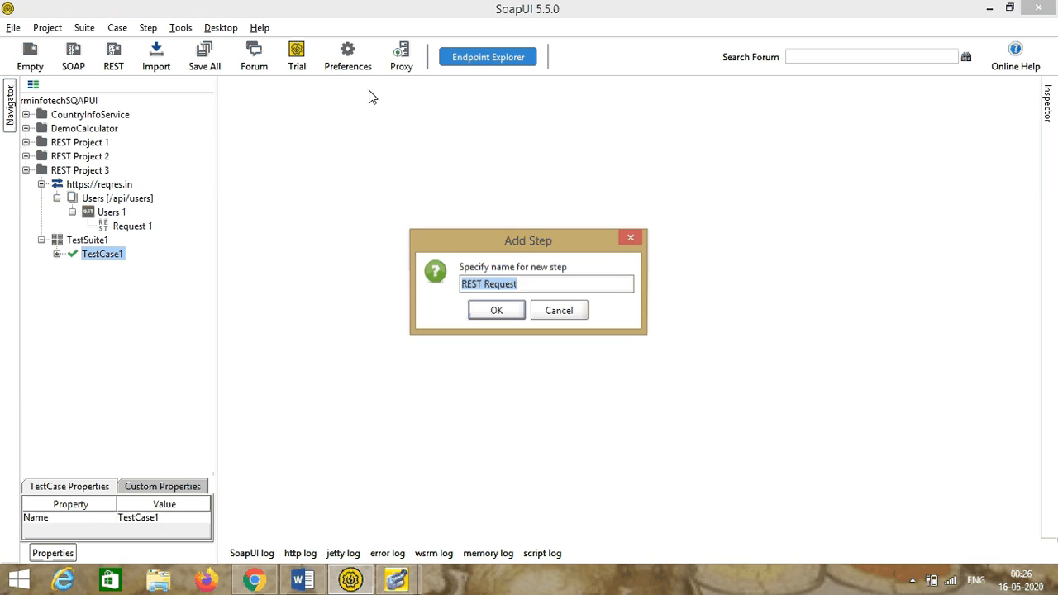
pyautogui.click(485, 283)
pyautogui.press('BackSpace')
pyautogui.press('BackSpace')
pyautogui.press('BackSpace')
pyautogui.press('BackSpace')
pyautogui.press('BackSpace')
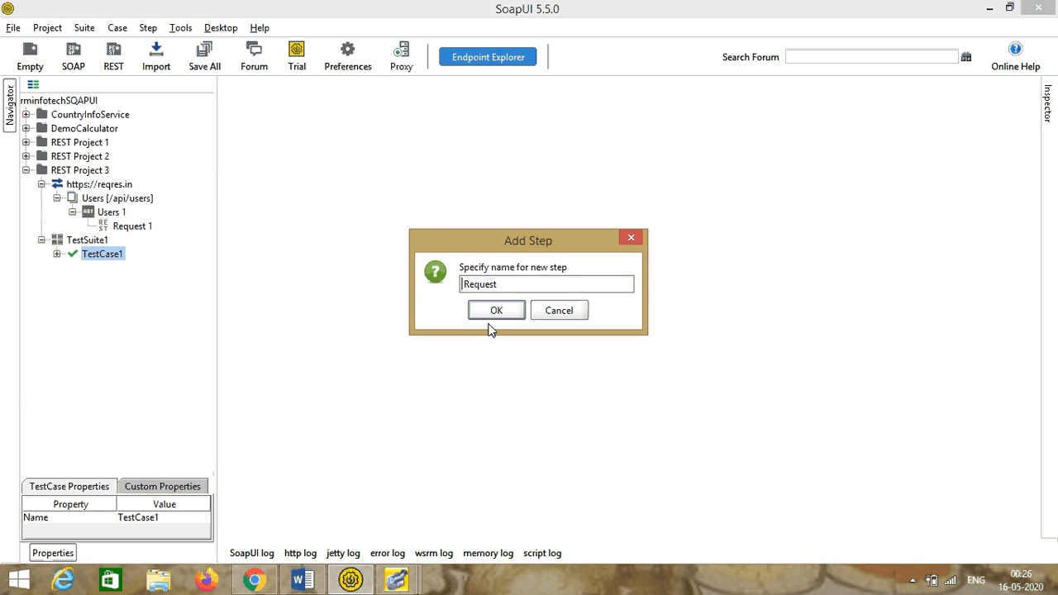
pyautogui.write('List')
pyautogui.press('BackSpace')
pyautogui.write('AllEx')
pyautogui.press('BackSpace')
pyautogui.write('mployee')
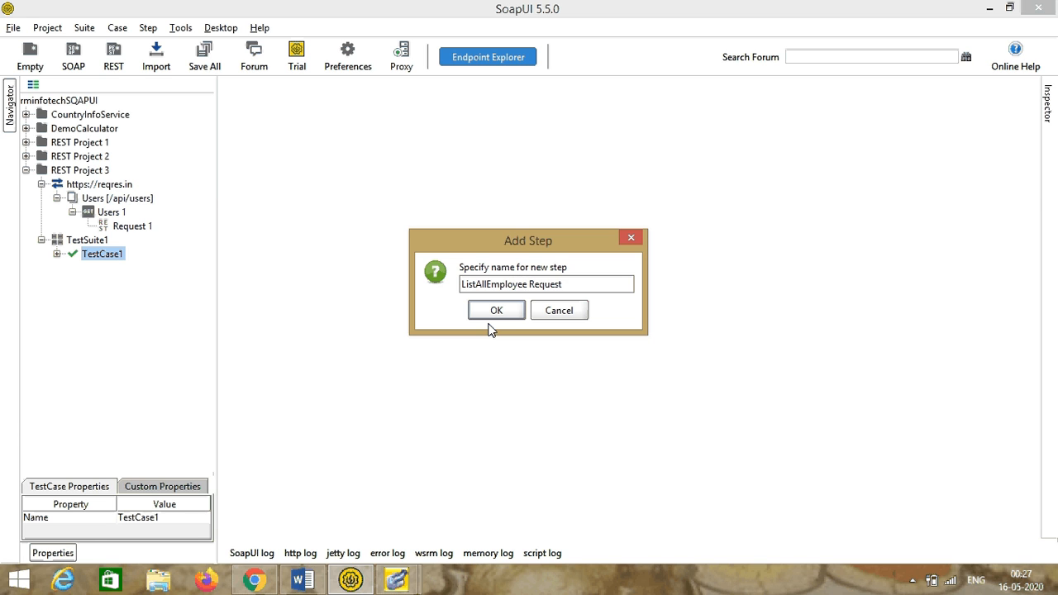
pyautogui.click(505, 313)
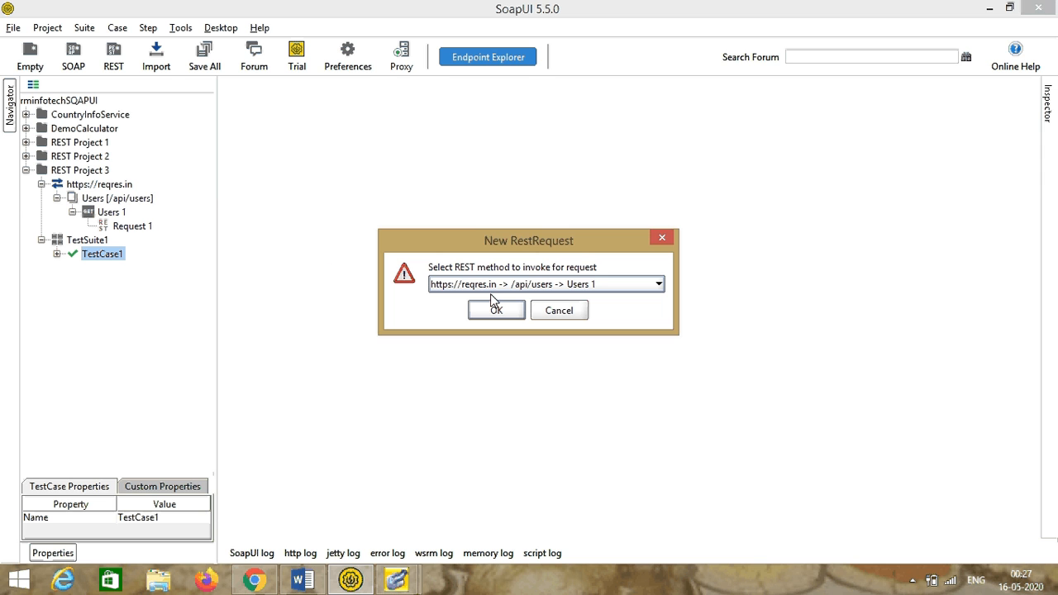
pyautogui.click(506, 313)
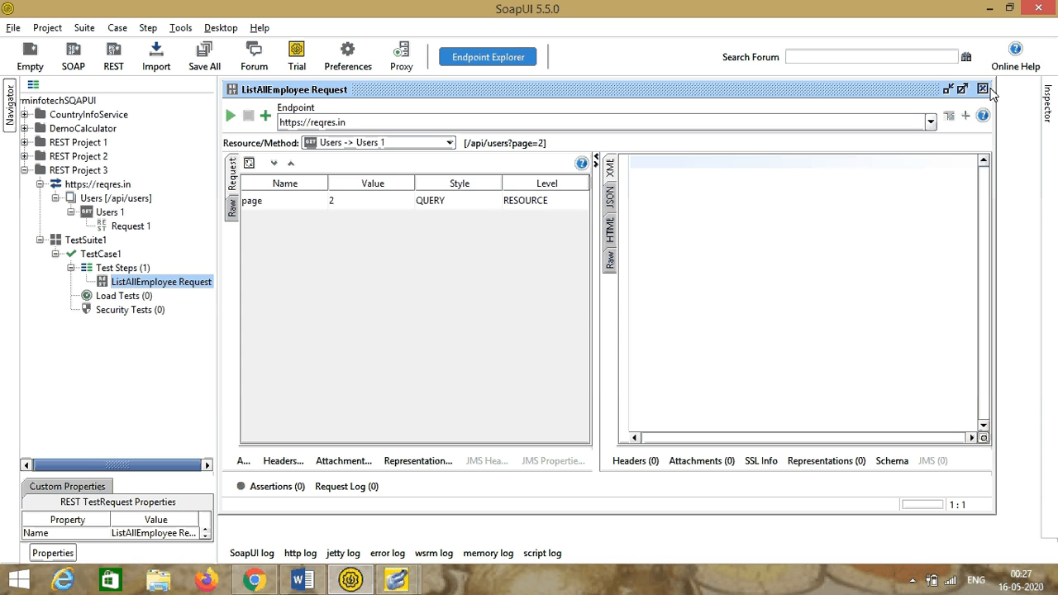
pyautogui.click(982, 89)
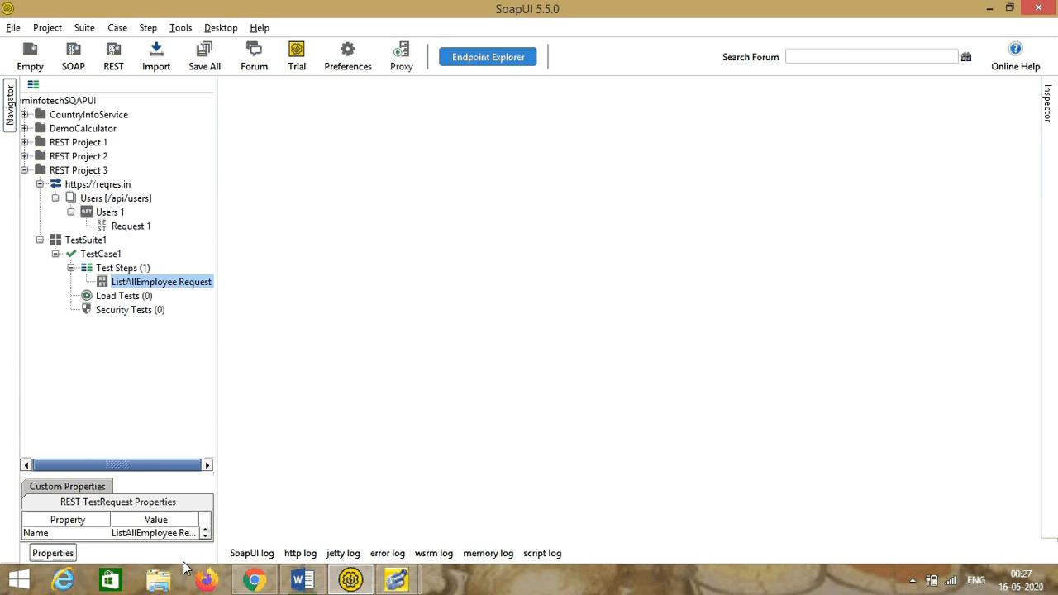
# Switch to Chrome, return to the Reqres home page and view the sample request and response of the PUT UPDATE call.
pyautogui.click(253, 581)
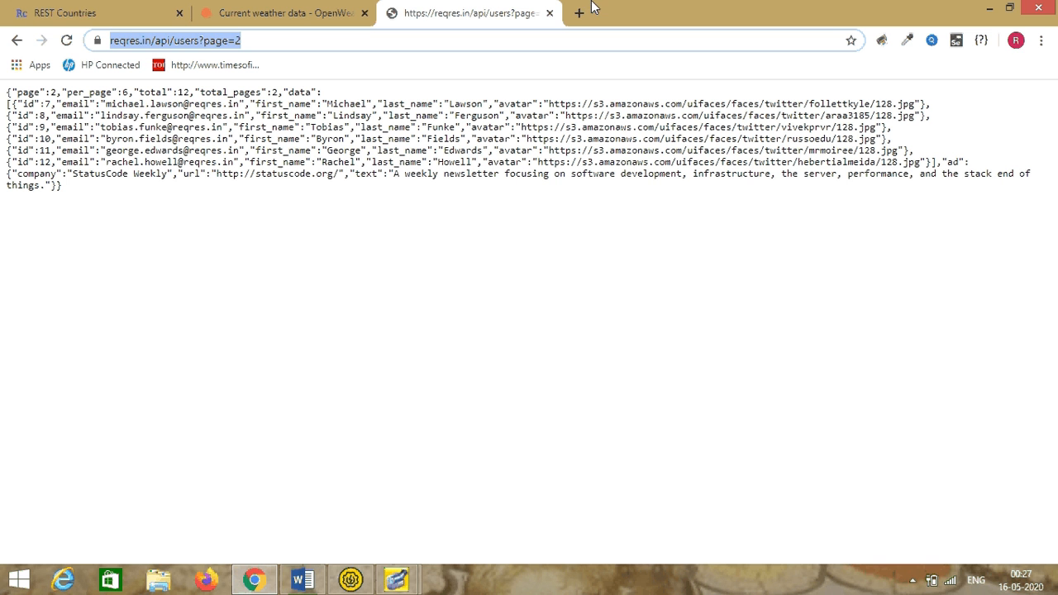
pyautogui.click(17, 39)
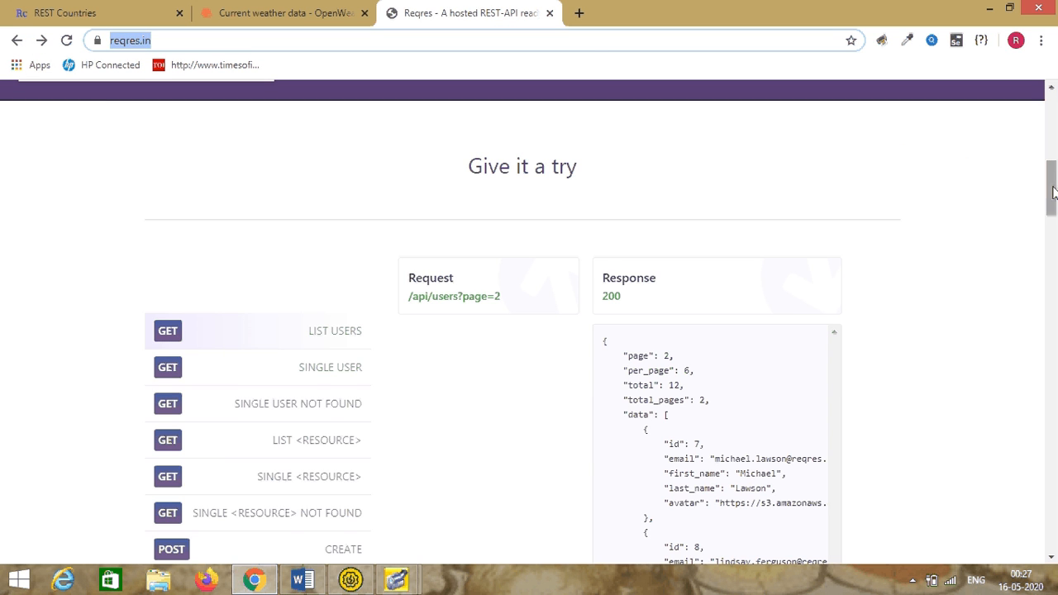
pyautogui.moveTo(1055, 187); pyautogui.dragTo(1056, 211)
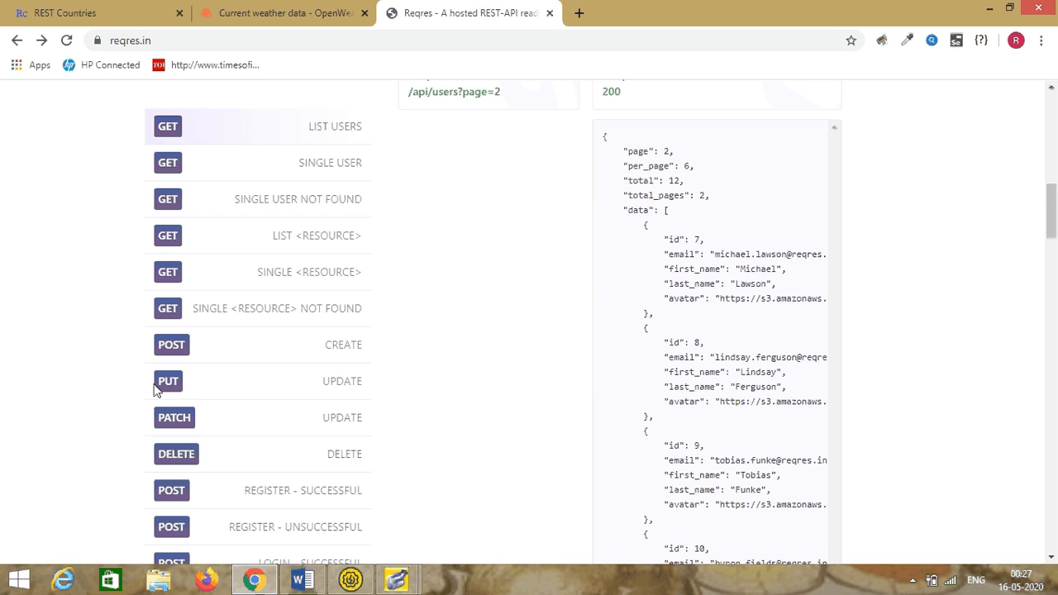
pyautogui.click(346, 388)
pyautogui.moveTo(1053, 219); pyautogui.dragTo(1052, 201)
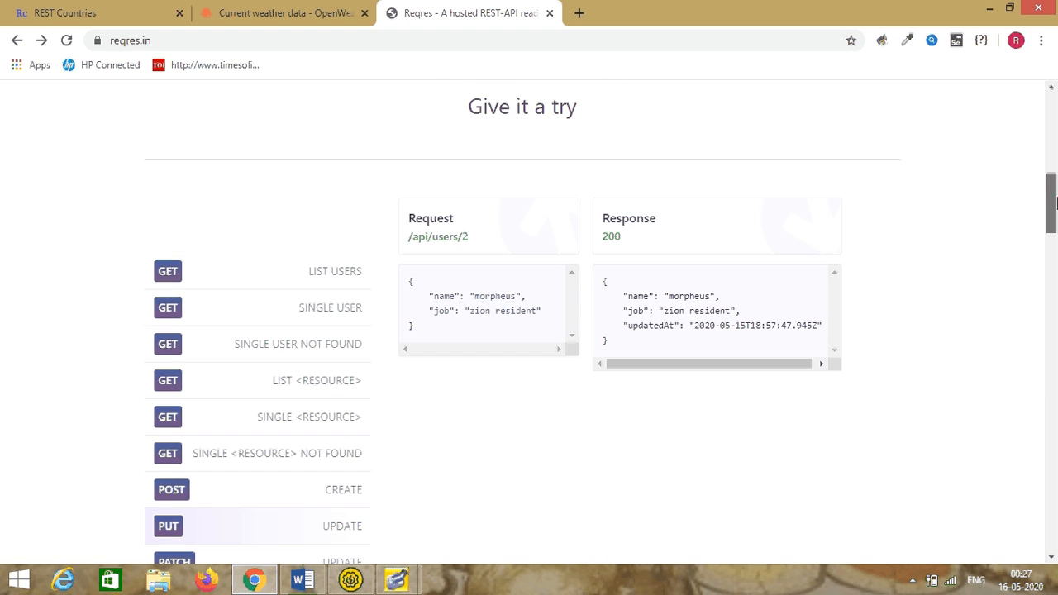
# Open the /api/users/2 link of the sample update request and copy its full address.
pyautogui.click(466, 239)
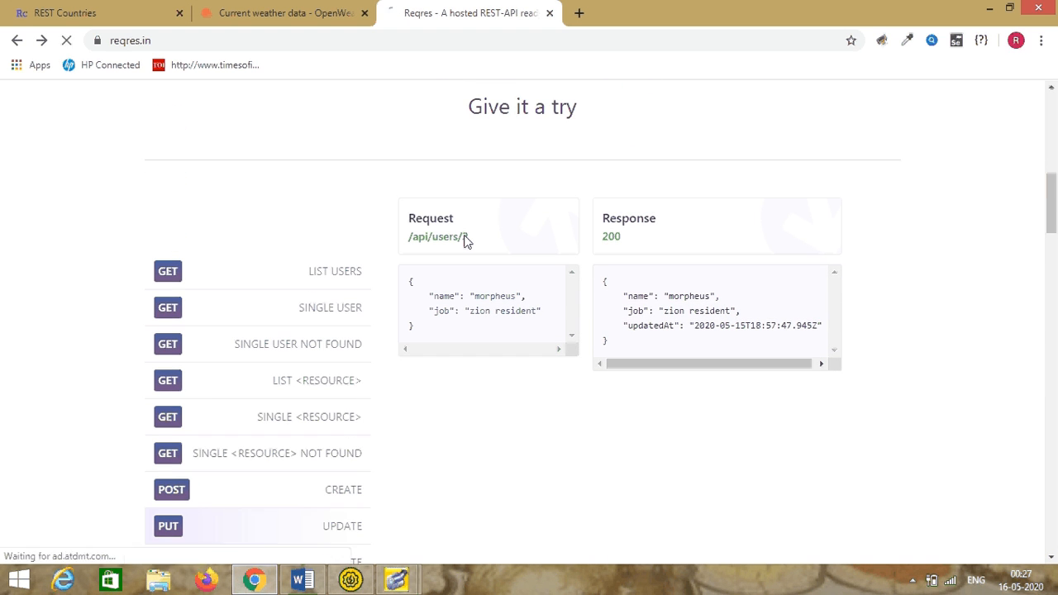
pyautogui.click(302, 46)
pyautogui.hotkey('ctrl', 'c')
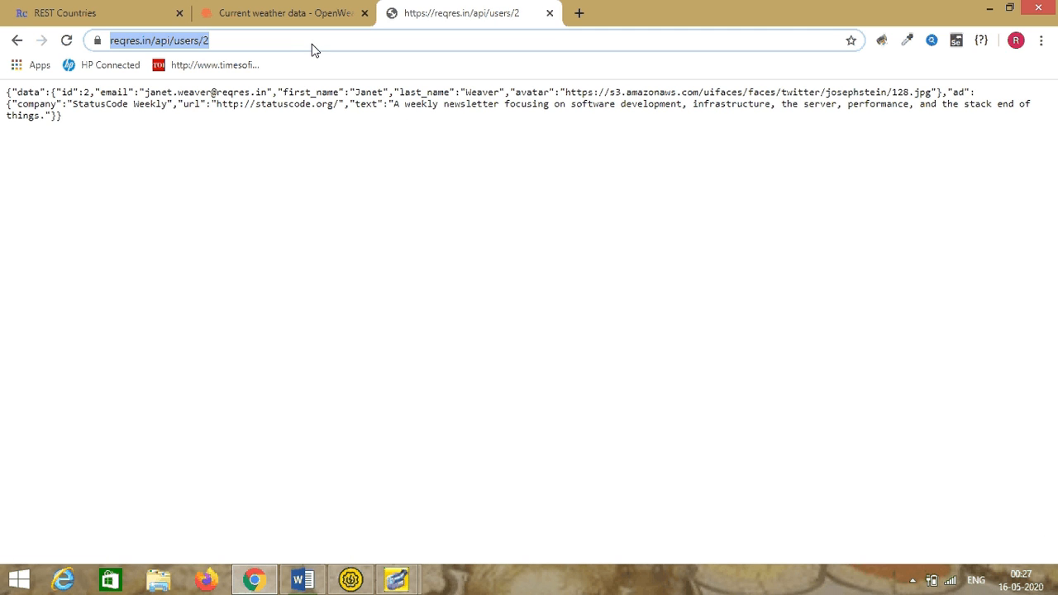
pyautogui.click(360, 579)
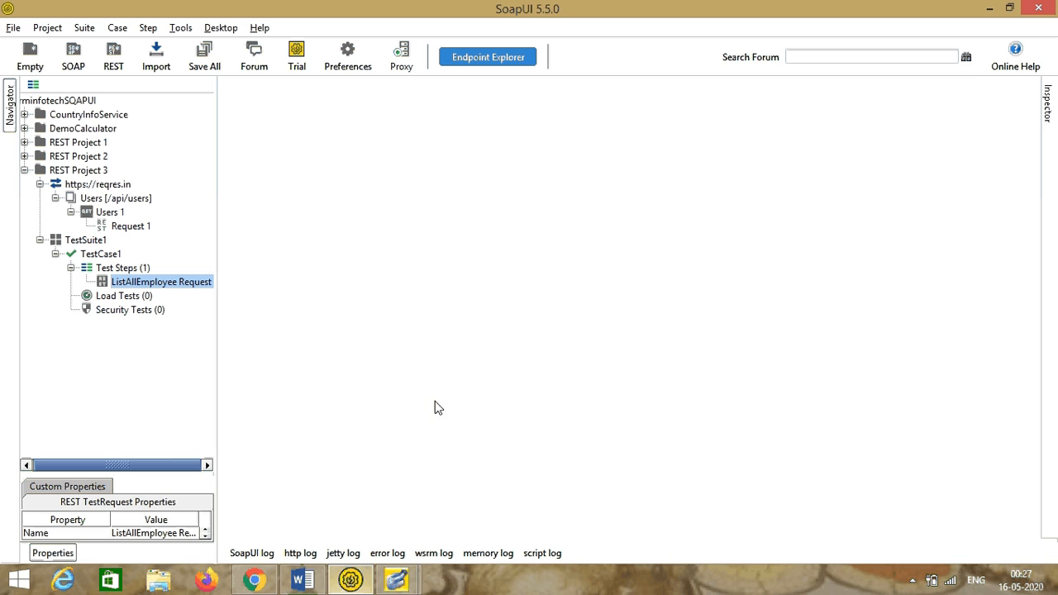
pyautogui.click(68, 172)
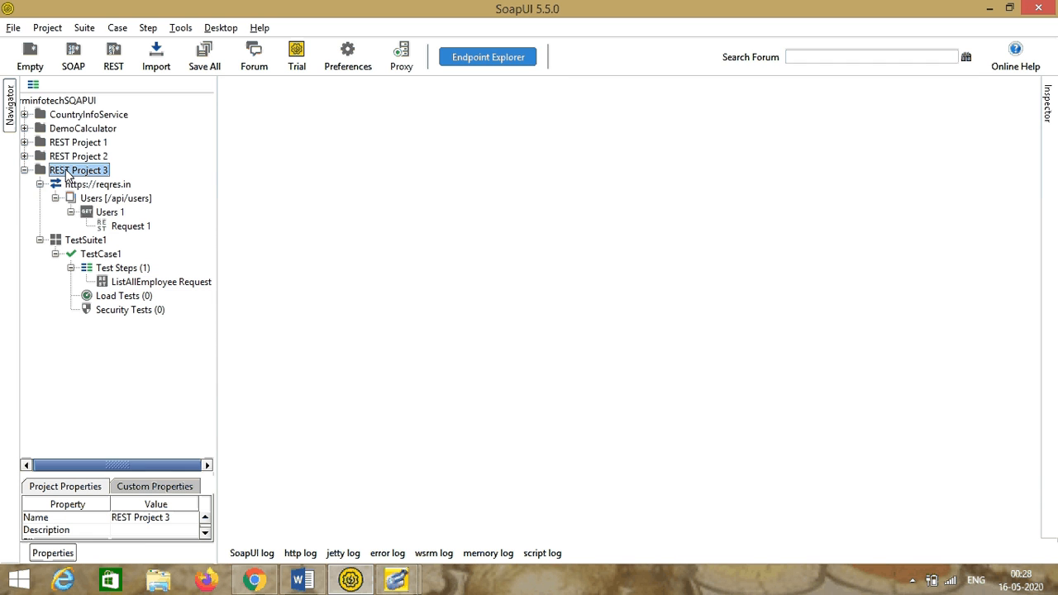
pyautogui.rightClick(69, 175)
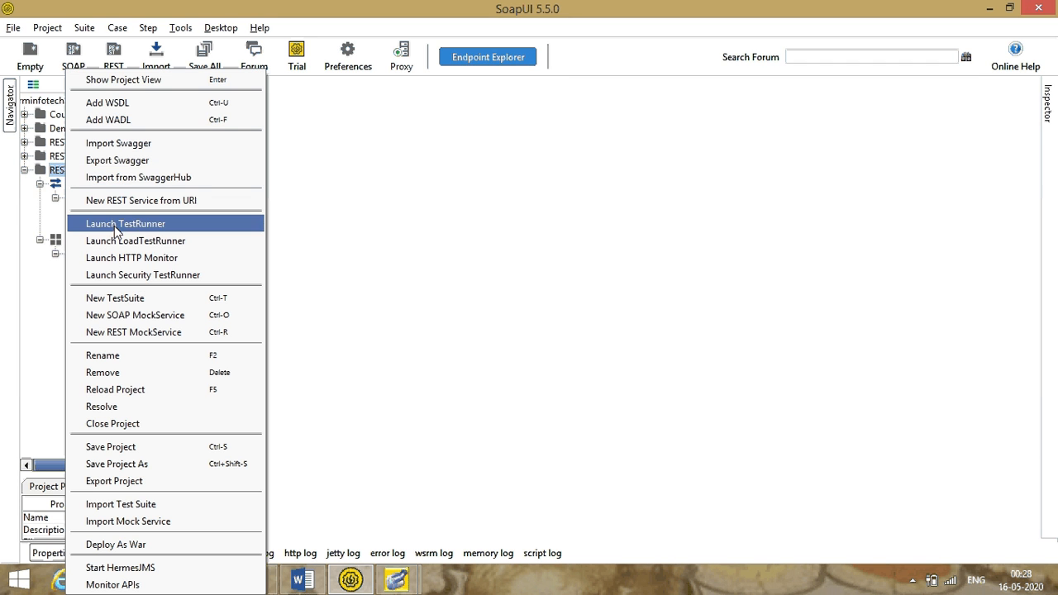
pyautogui.click(165, 203)
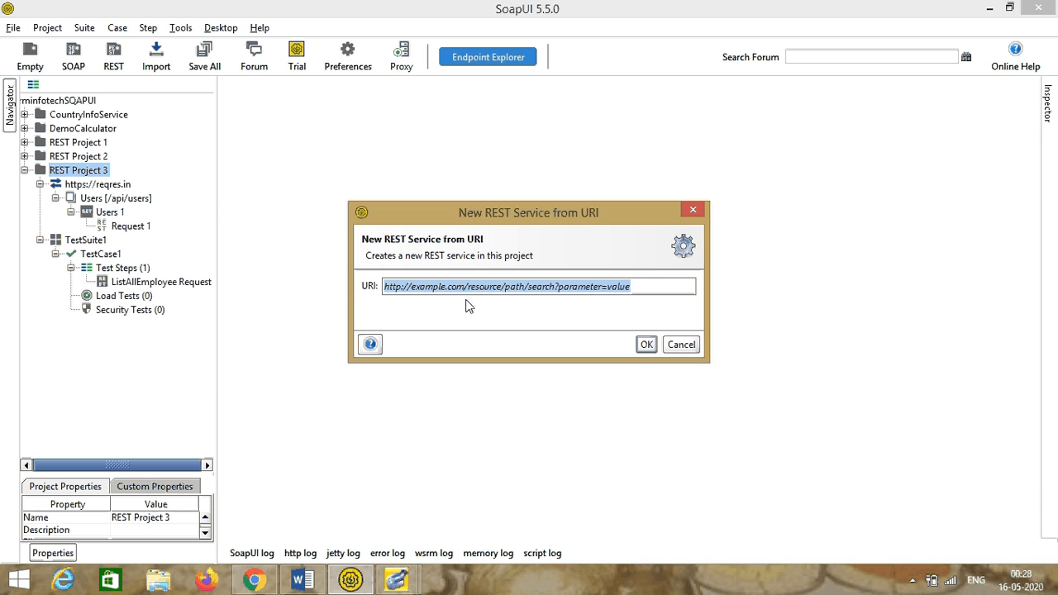
pyautogui.hotkey('ctrl', 'v')
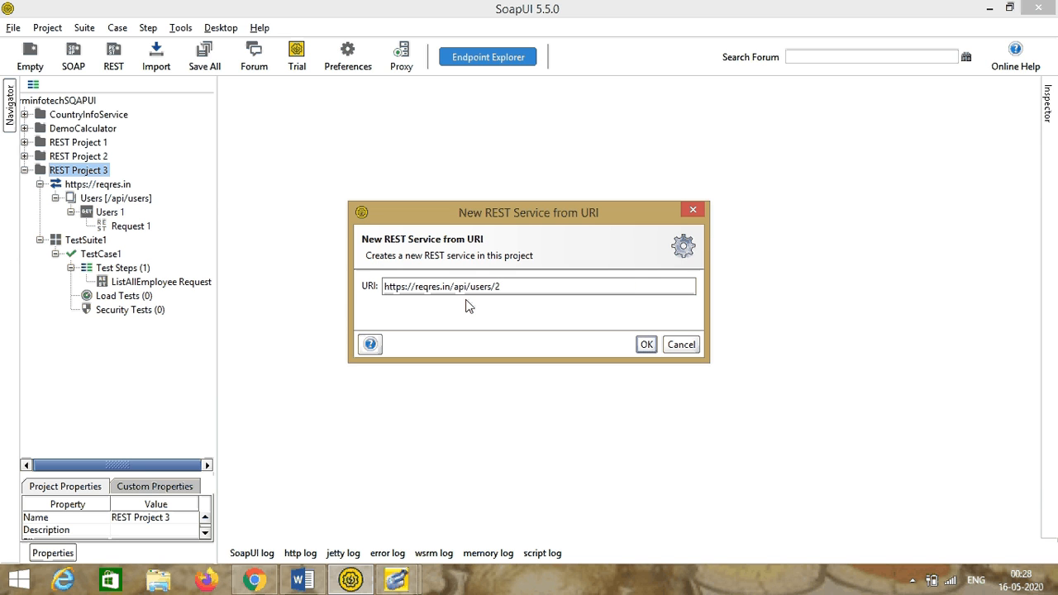
pyautogui.click(646, 346)
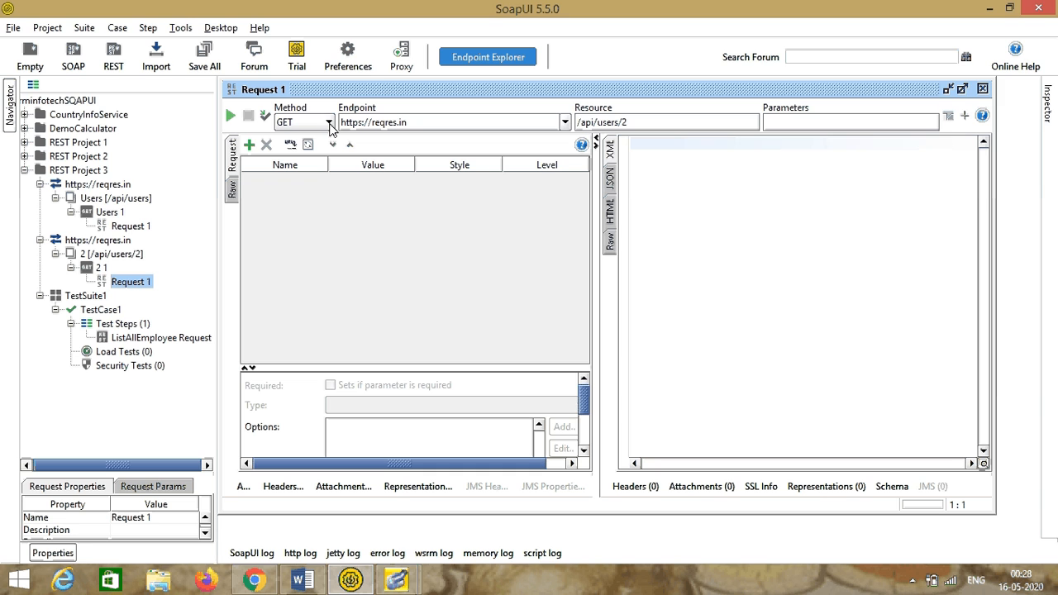
pyautogui.click(329, 123)
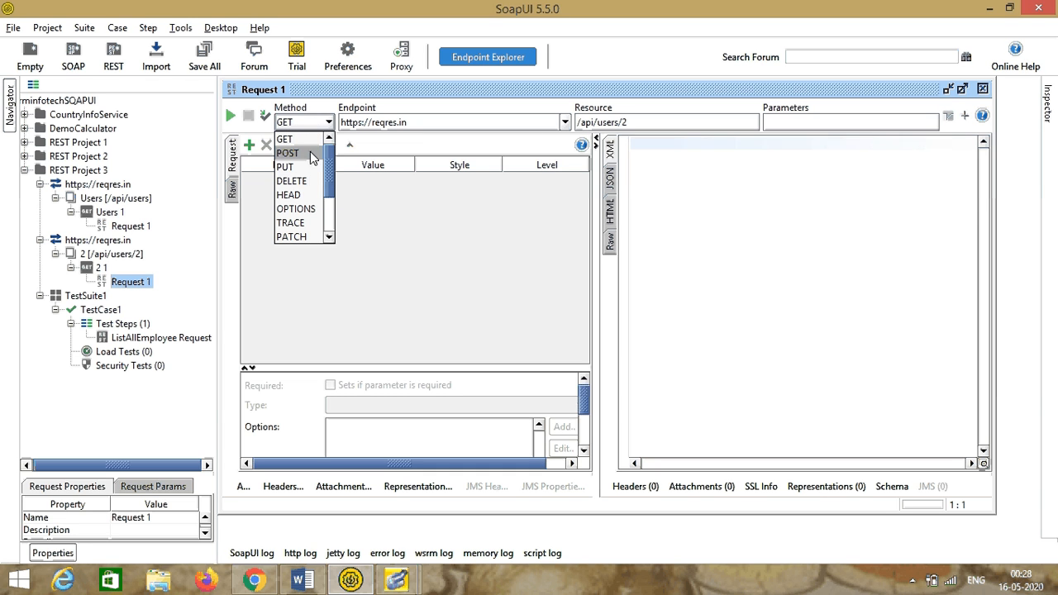
pyautogui.click(286, 167)
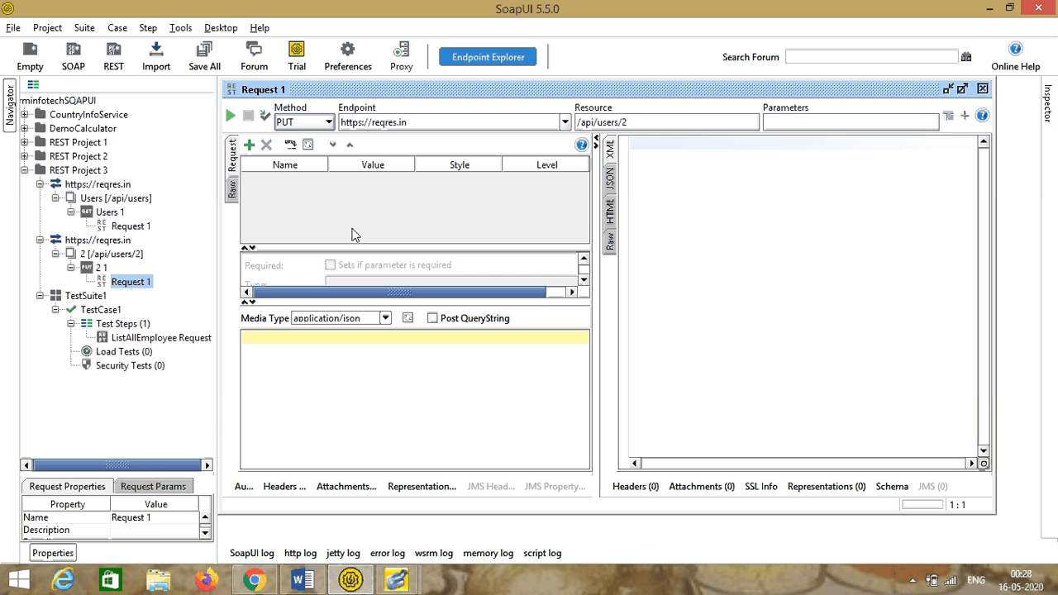
# Switch to Chrome, return to the Reqres home page and copy the sample JSON request body of the PUT UPDATE call.
pyautogui.click(254, 581)
pyautogui.click(15, 43)
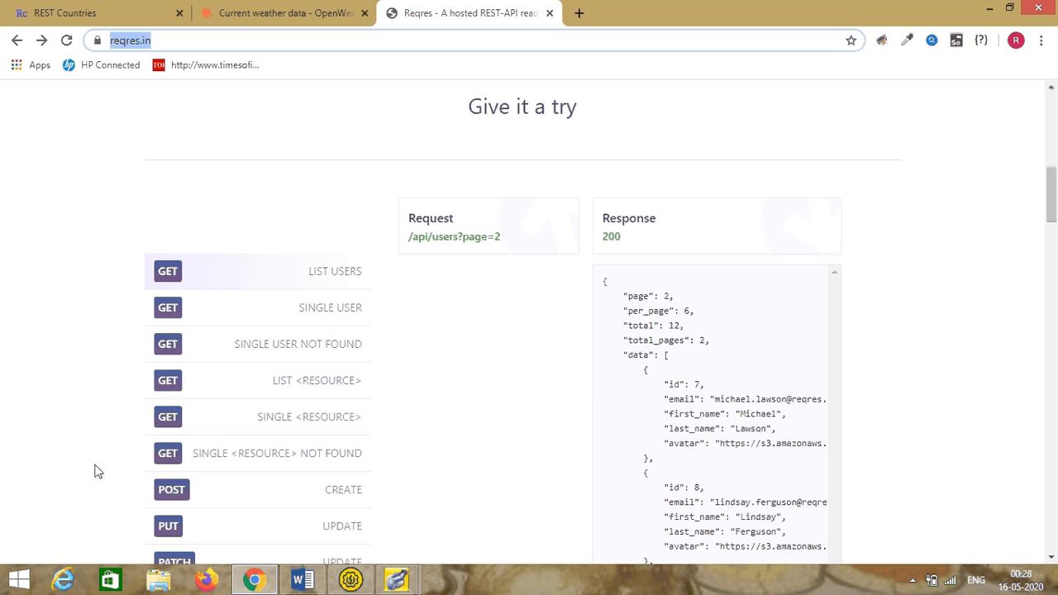
pyautogui.click(335, 525)
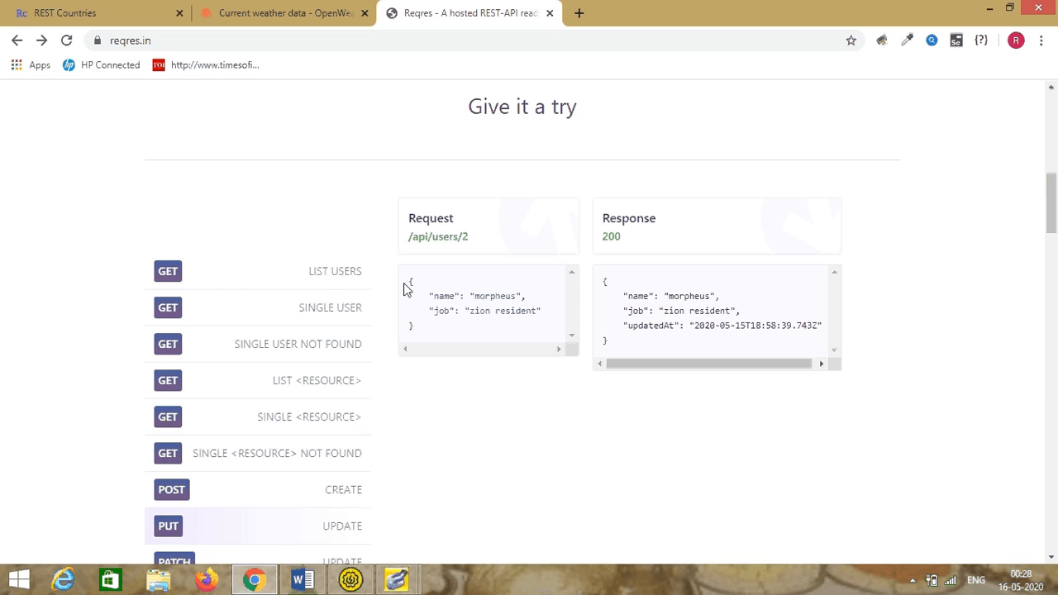
pyautogui.moveTo(411, 284); pyautogui.dragTo(457, 369)
pyautogui.hotkey('ctrl', 'c')
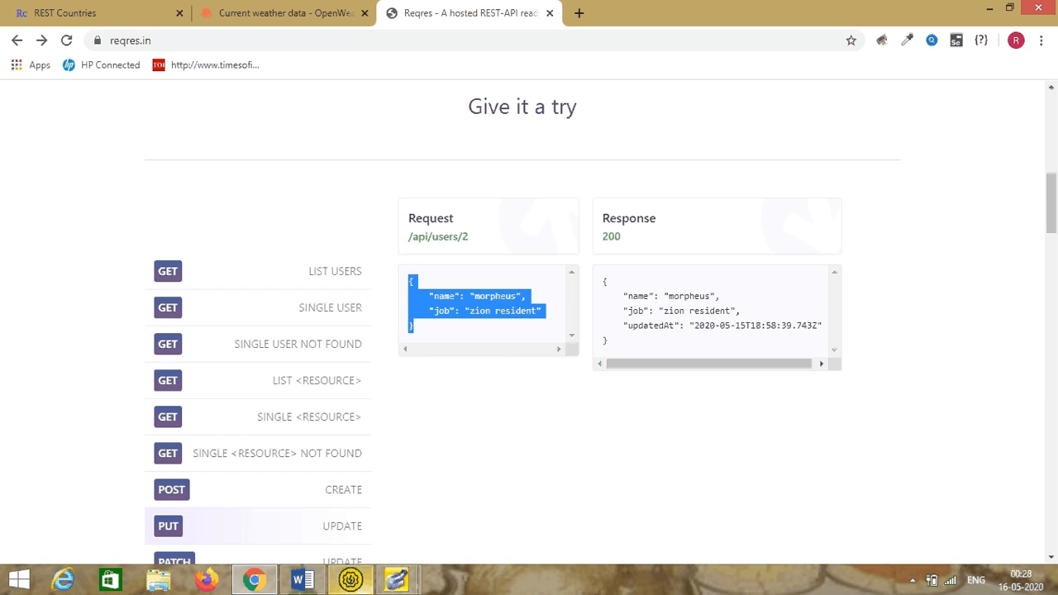
# Switch to SoapUI and paste the copied JSON with name and job into the PUT request's application/json body.
pyautogui.click(351, 580)
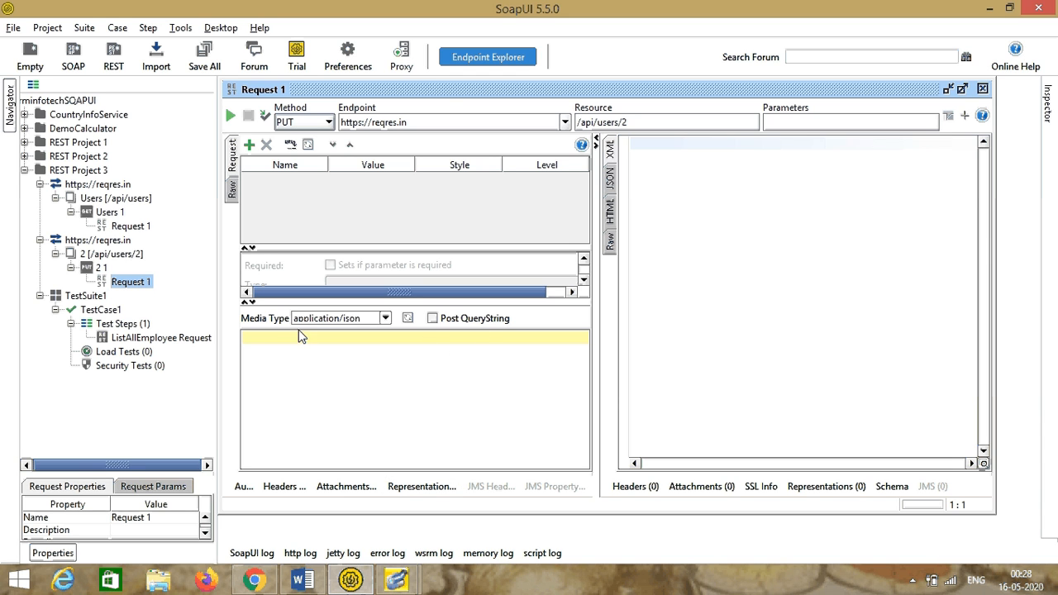
pyautogui.click(299, 338)
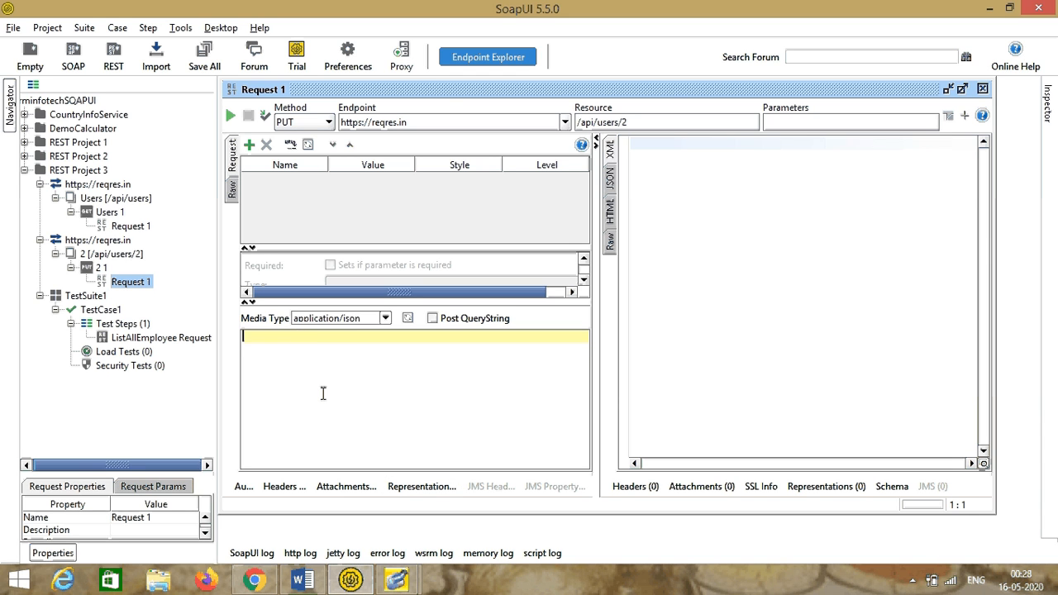
pyautogui.hotkey('ctrl', 'v')
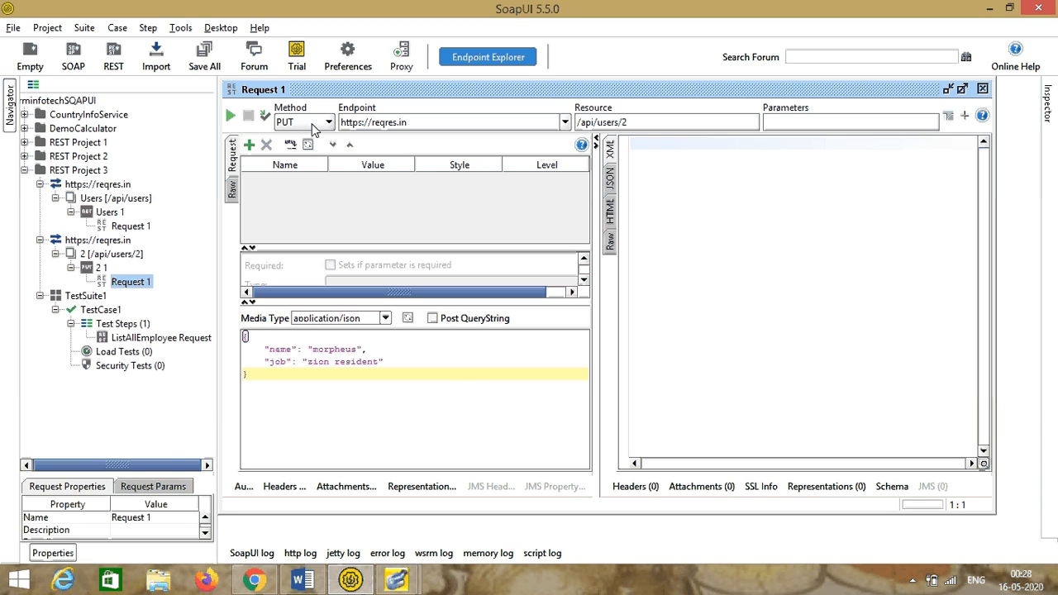
# Send the PUT request to /api/users/2, view its response as JSON and close the request editor.
pyautogui.click(232, 116)
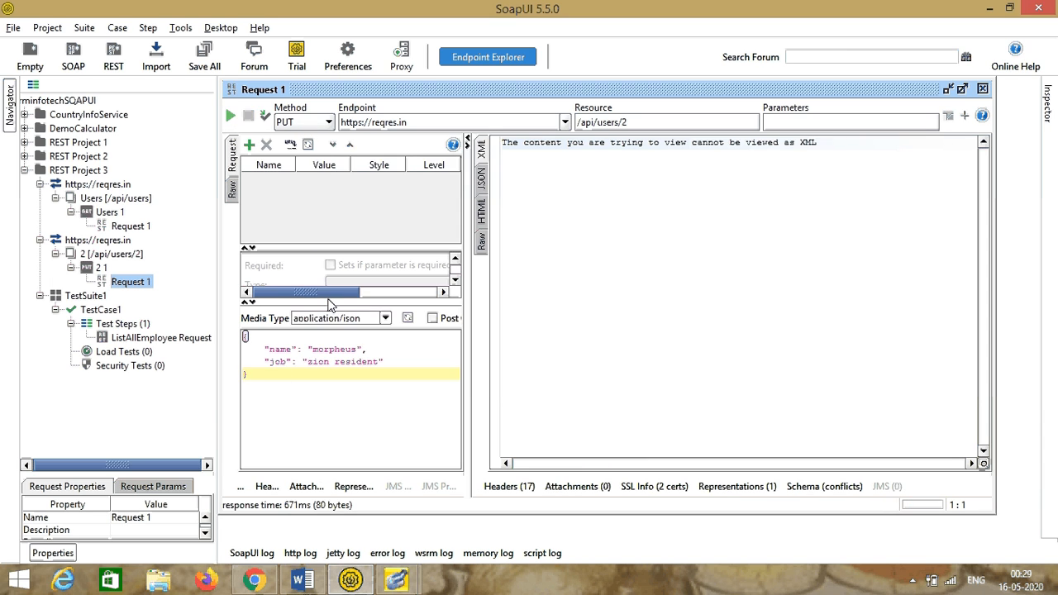
pyautogui.click(486, 184)
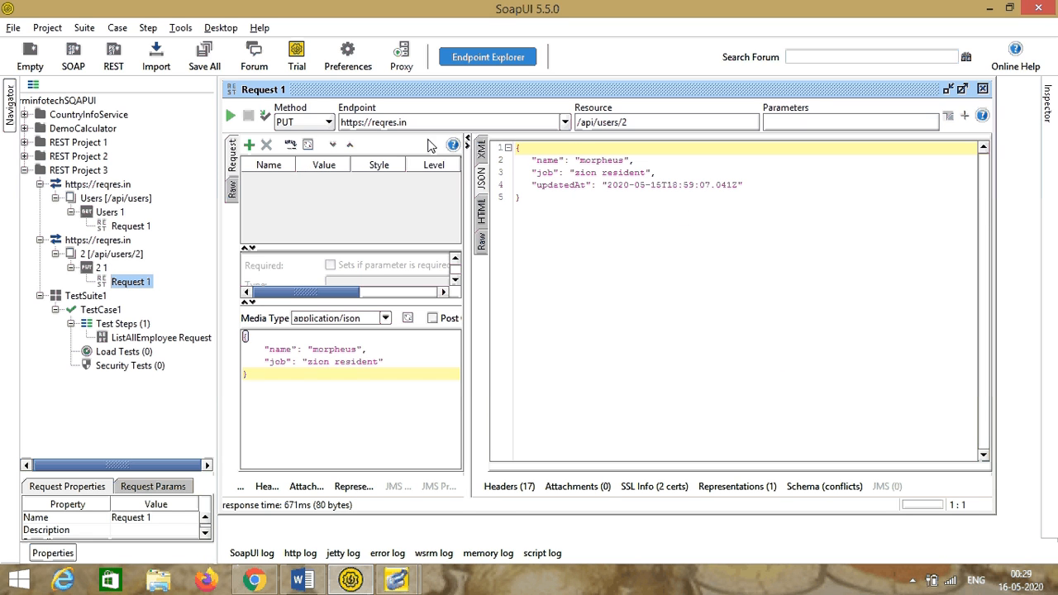
pyautogui.click(982, 88)
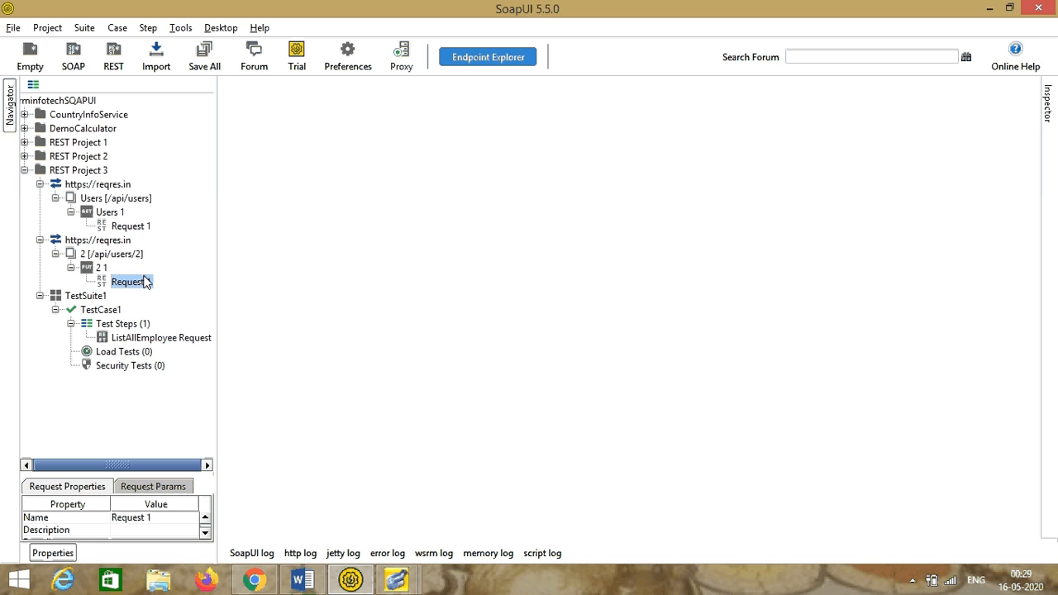
# Start adding a REST Request step to TestCase1's test steps and name it UpdateEmployee Request.
pyautogui.click(132, 324)
pyautogui.rightClick(132, 325)
pyautogui.moveTo(213, 356)
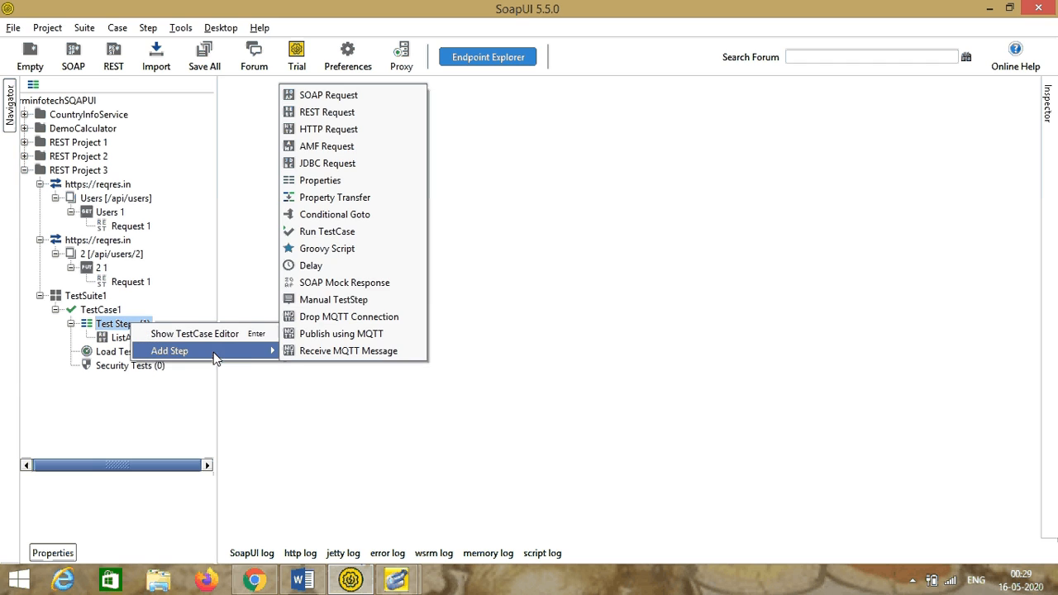
pyautogui.click(370, 111)
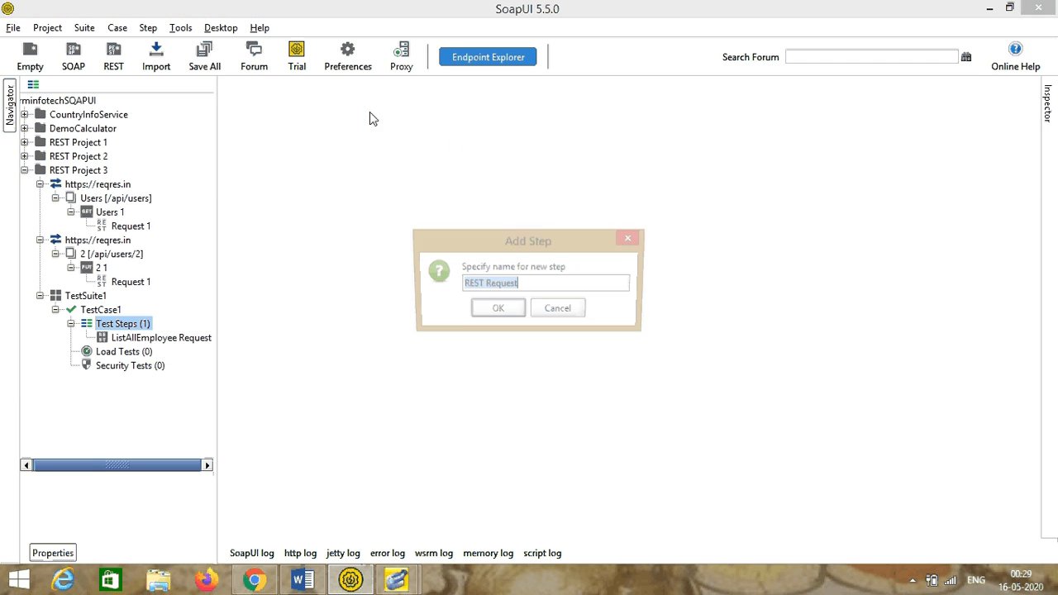
pyautogui.click(486, 283)
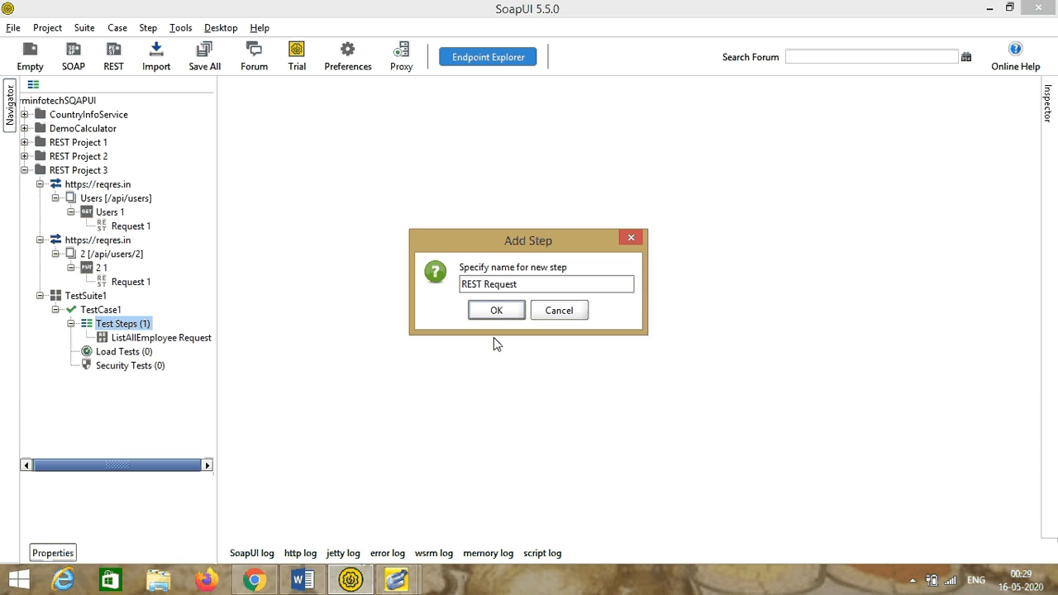
pyautogui.press('BackSpace')
pyautogui.press('BackSpace')
pyautogui.press('BackSpace')
pyautogui.press('BackSpace')
pyautogui.press('BackSpace')
pyautogui.write('Update')
pyautogui.press('BackSpace')
pyautogui.write('Employee')
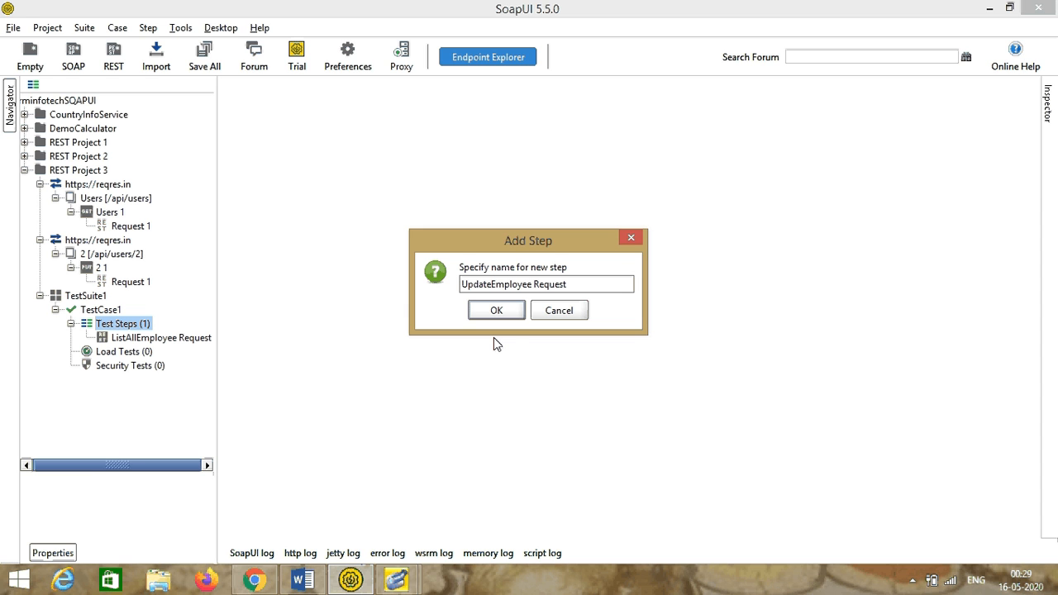
pyautogui.click(498, 311)
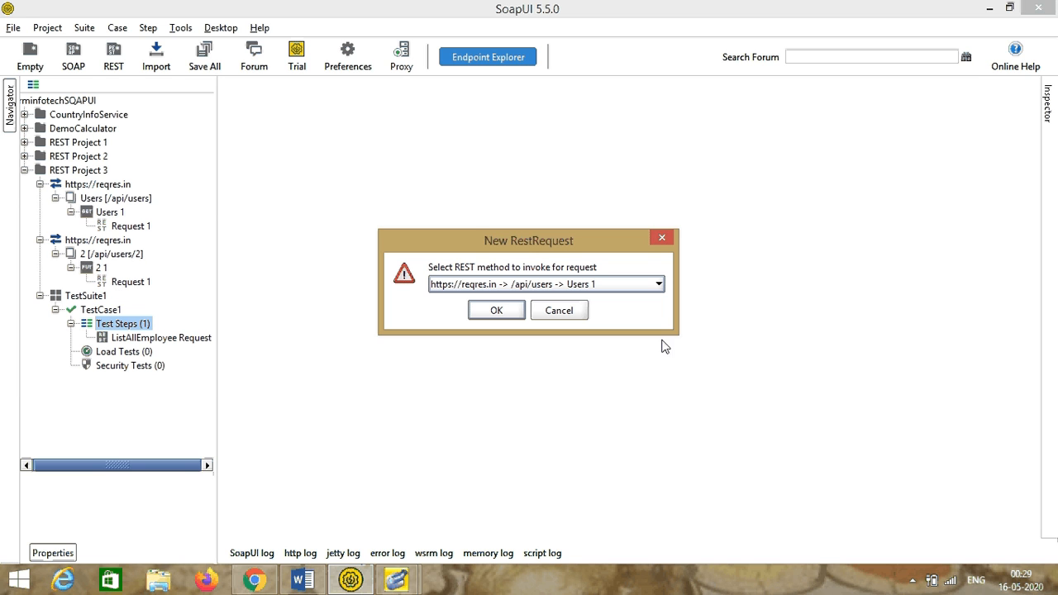
pyautogui.click(661, 285)
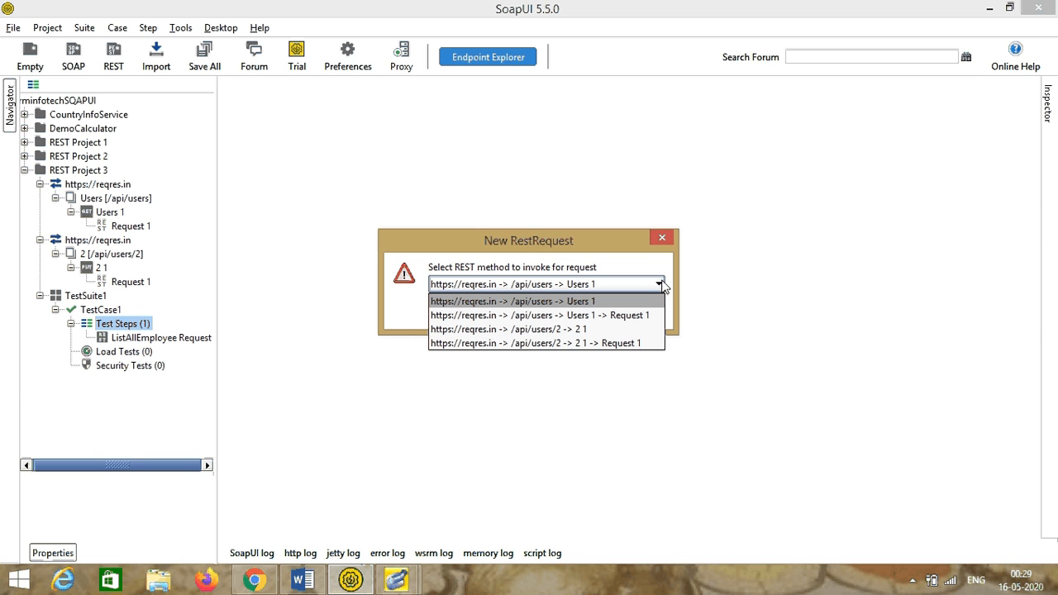
pyautogui.click(568, 330)
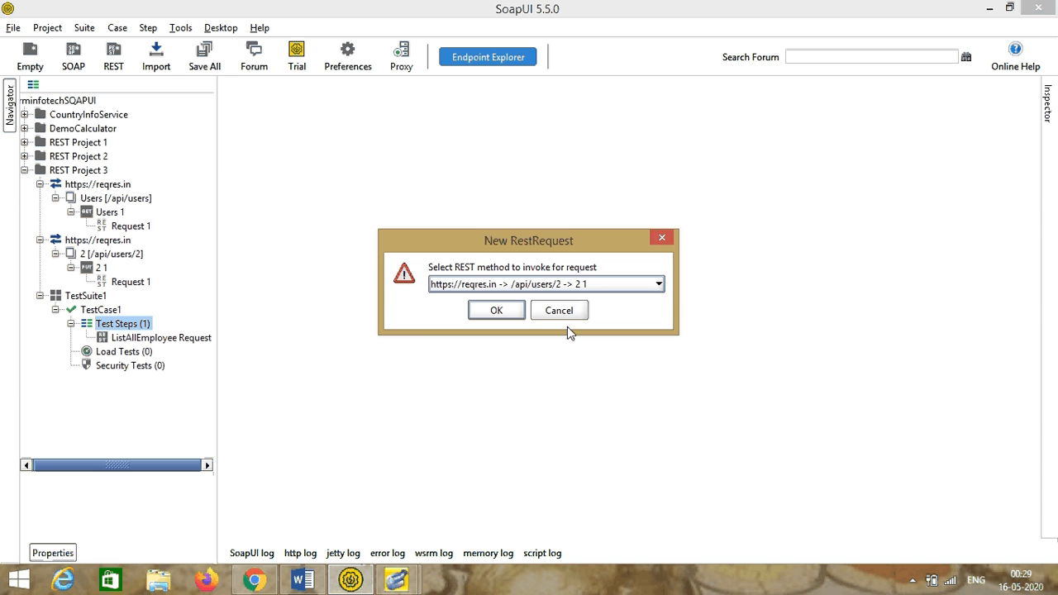
pyautogui.click(492, 311)
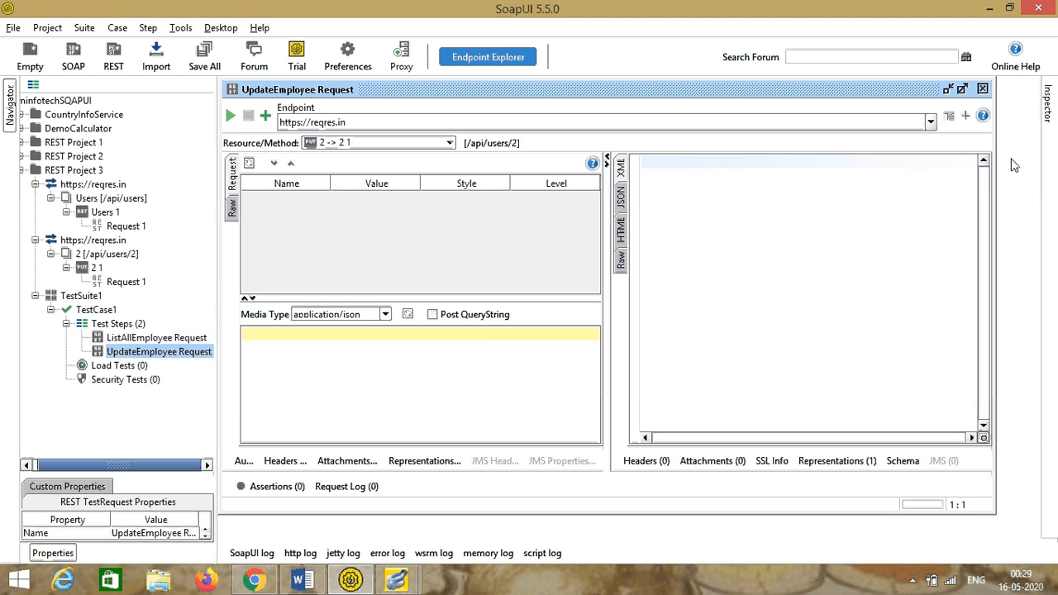
pyautogui.click(983, 88)
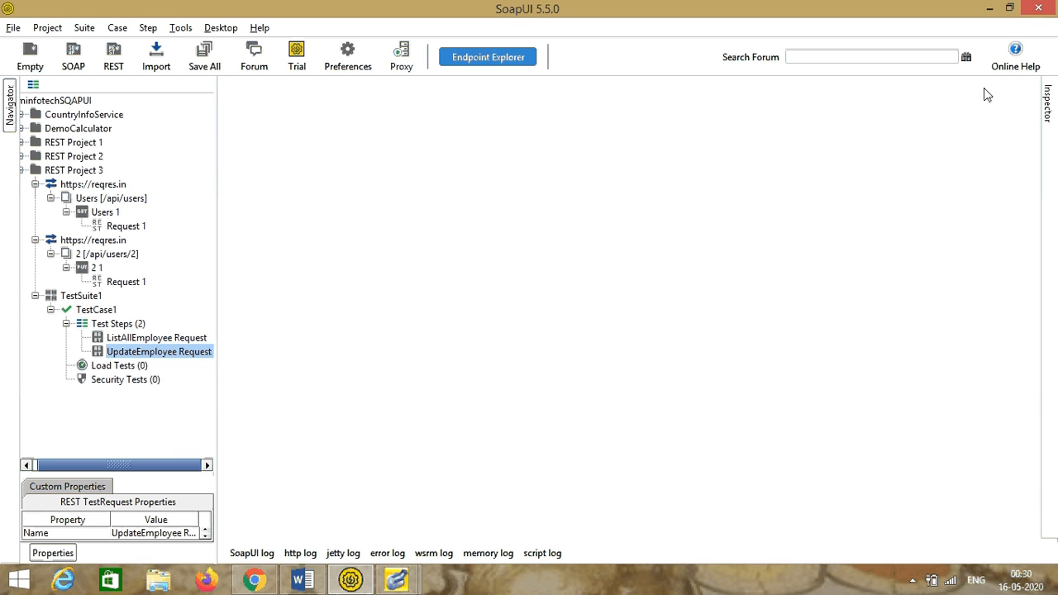
pyautogui.click(35, 184)
pyautogui.click(35, 198)
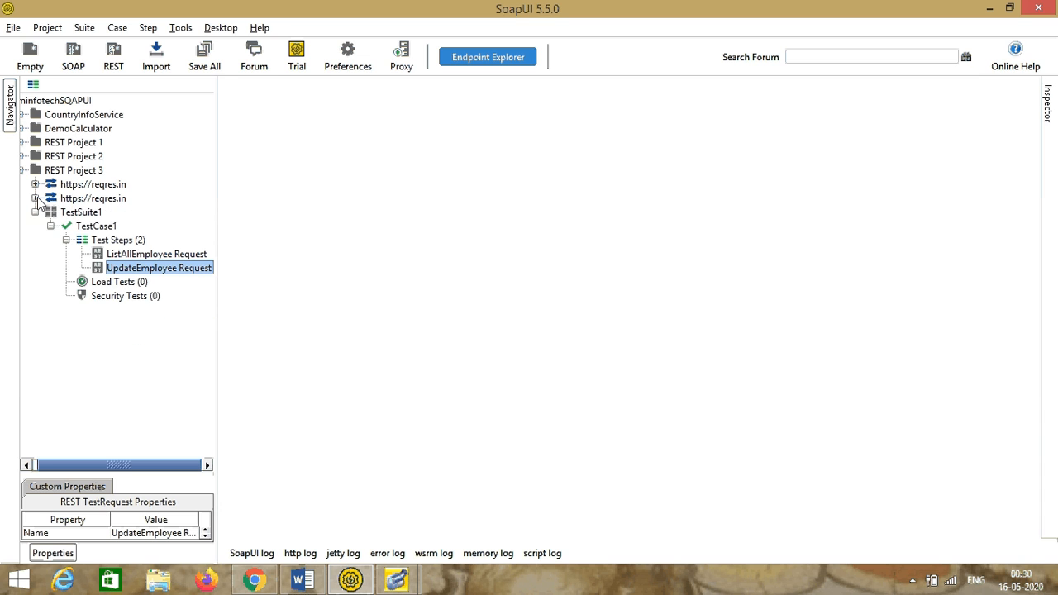
pyautogui.click(180, 256)
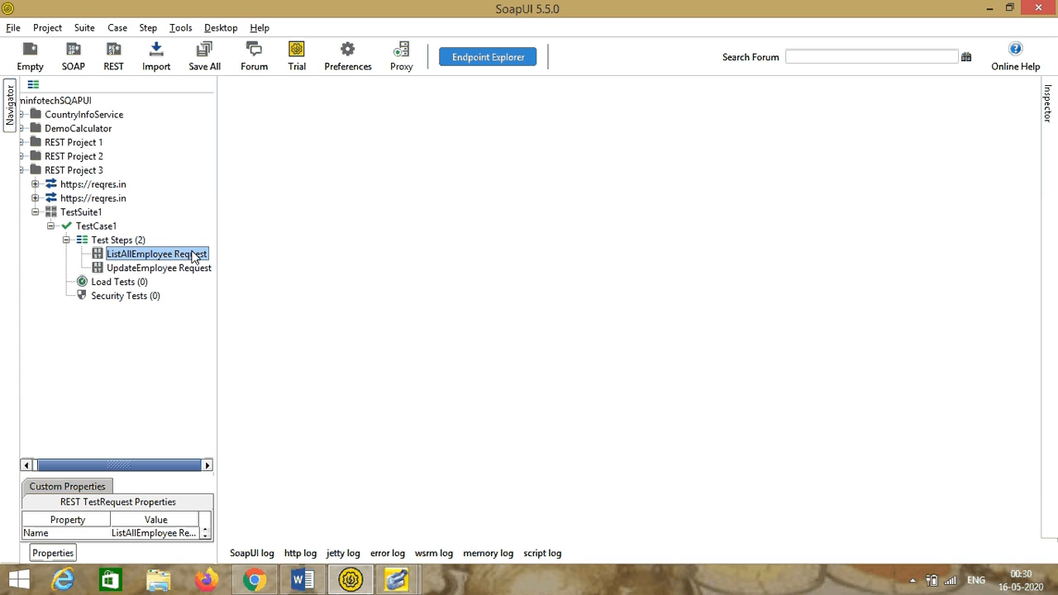
pyautogui.click(156, 271)
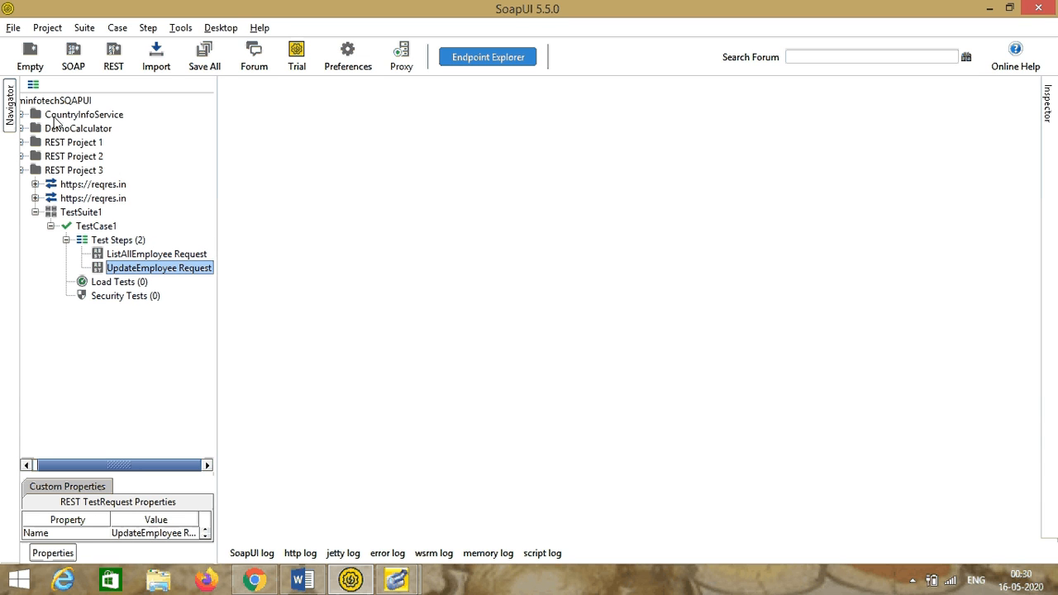
# Insert a Property Transfer step directly after ListAllEmployee Request in TestCase1, keeping the default name.
pyautogui.click(163, 257)
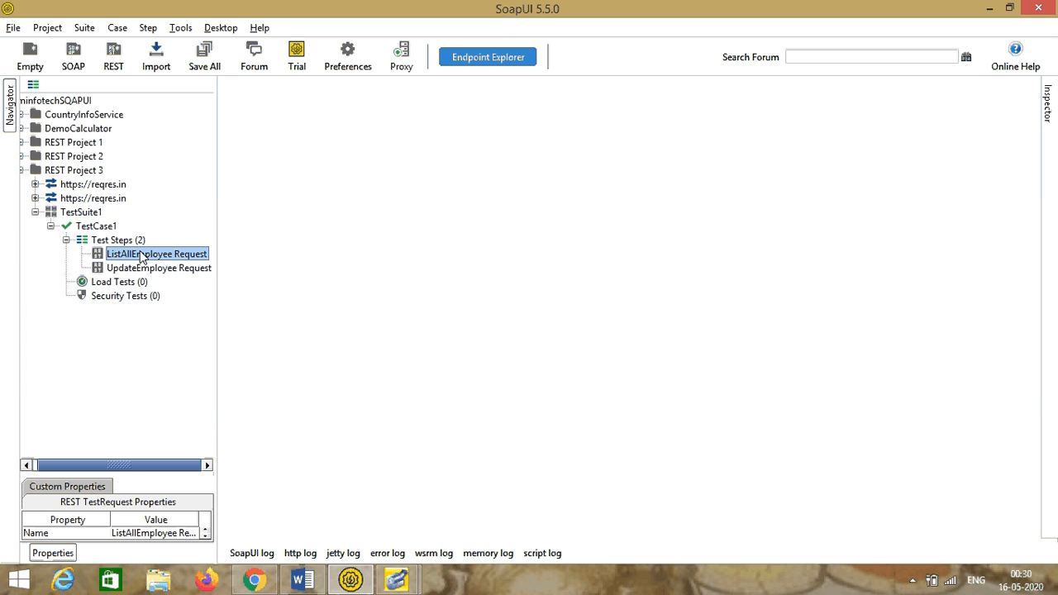
pyautogui.rightClick(142, 259)
pyautogui.moveTo(212, 307)
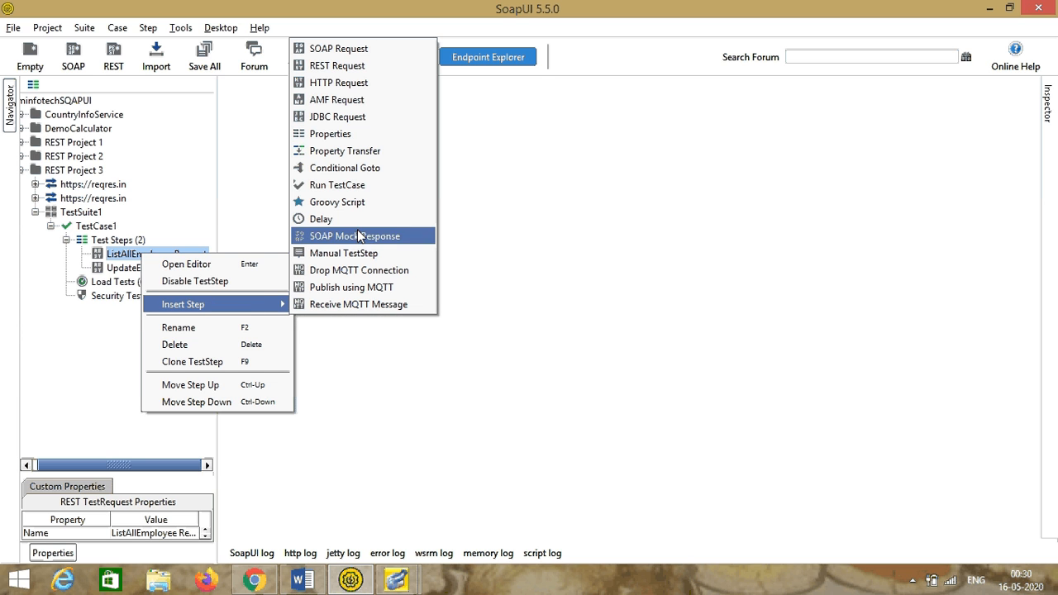
pyautogui.click(370, 153)
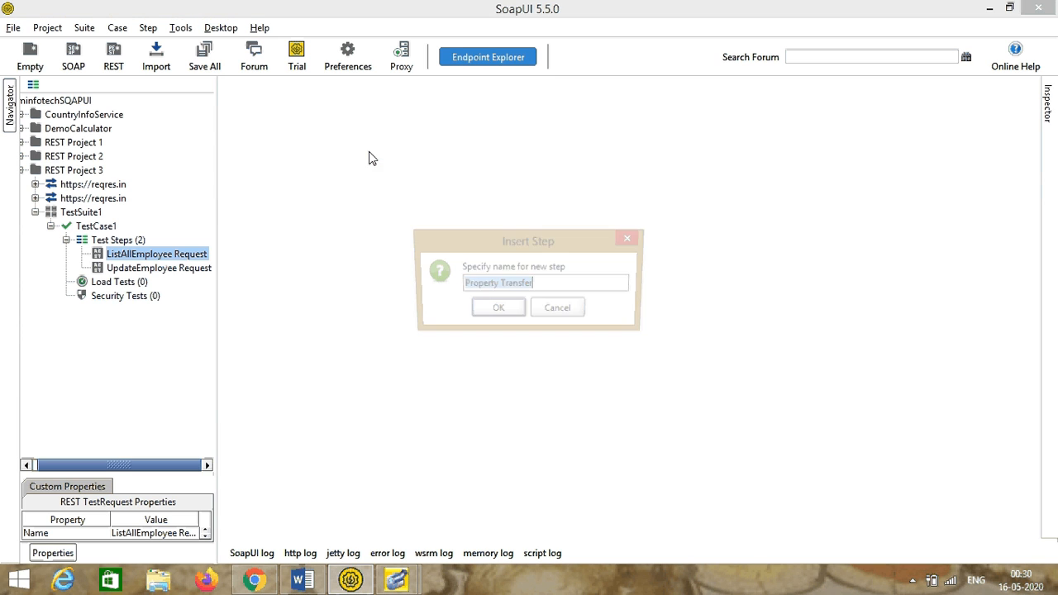
pyautogui.click(500, 310)
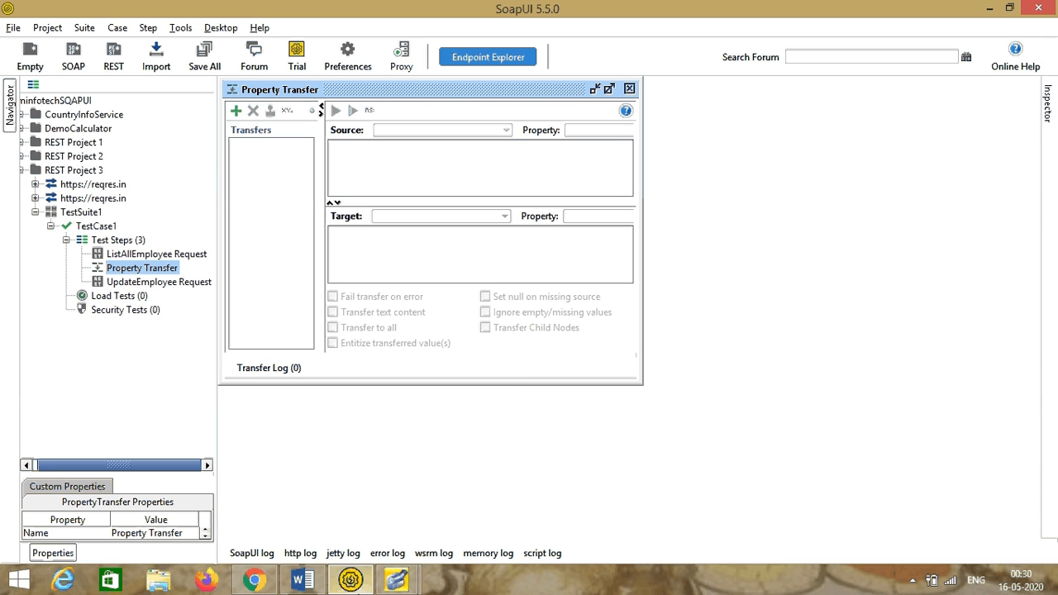
# Add a transfer named Employee to the Property Transfer step and maximize its editor.
pyautogui.moveTo(338, 585)
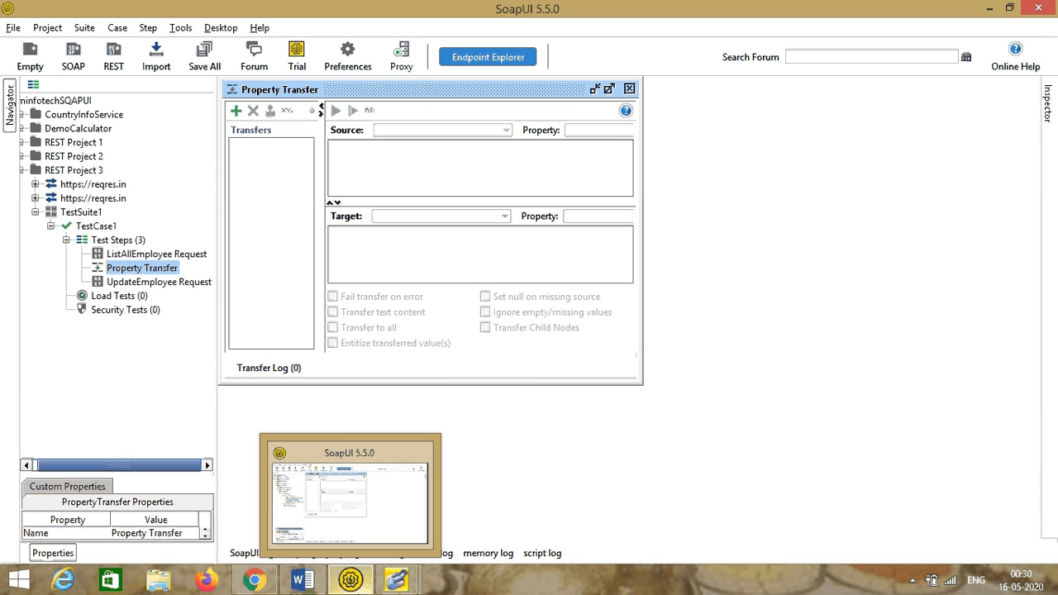
pyautogui.click(237, 110)
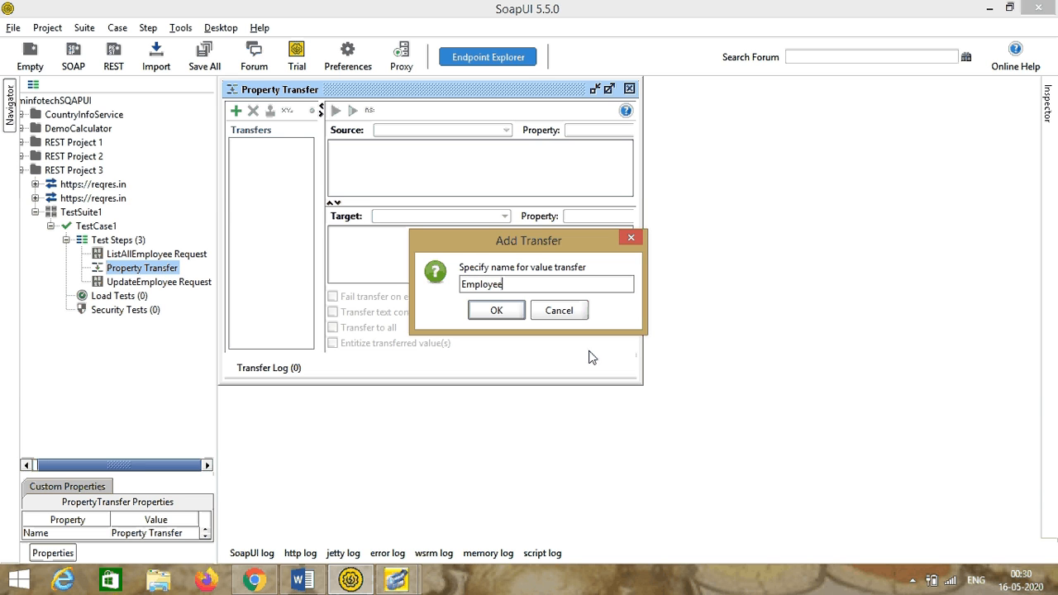
pyautogui.write('Employee')
pyautogui.click(497, 310)
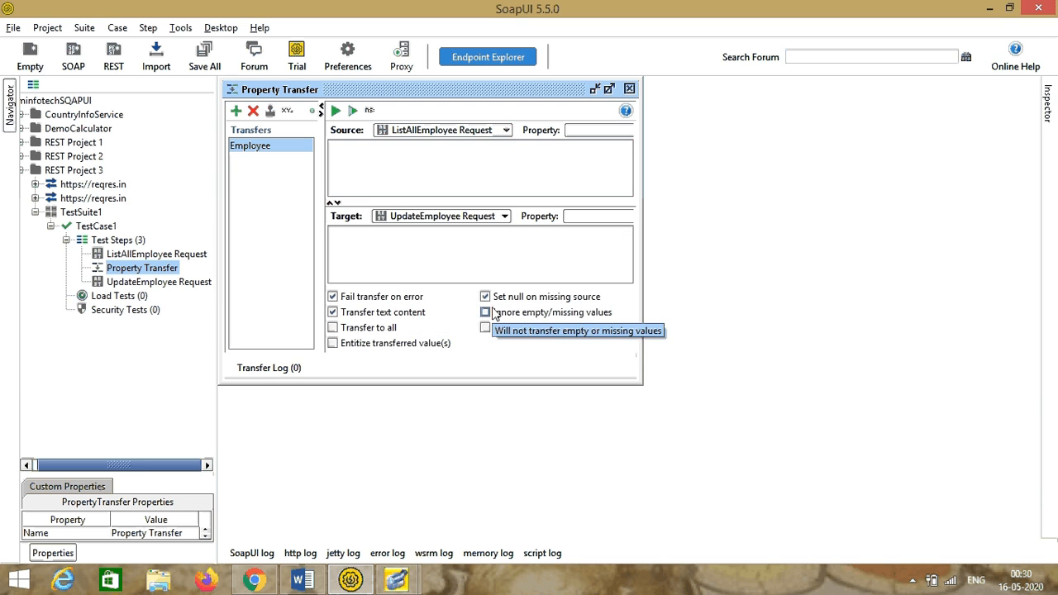
pyautogui.moveTo(513, 94); pyautogui.dragTo(573, 176)
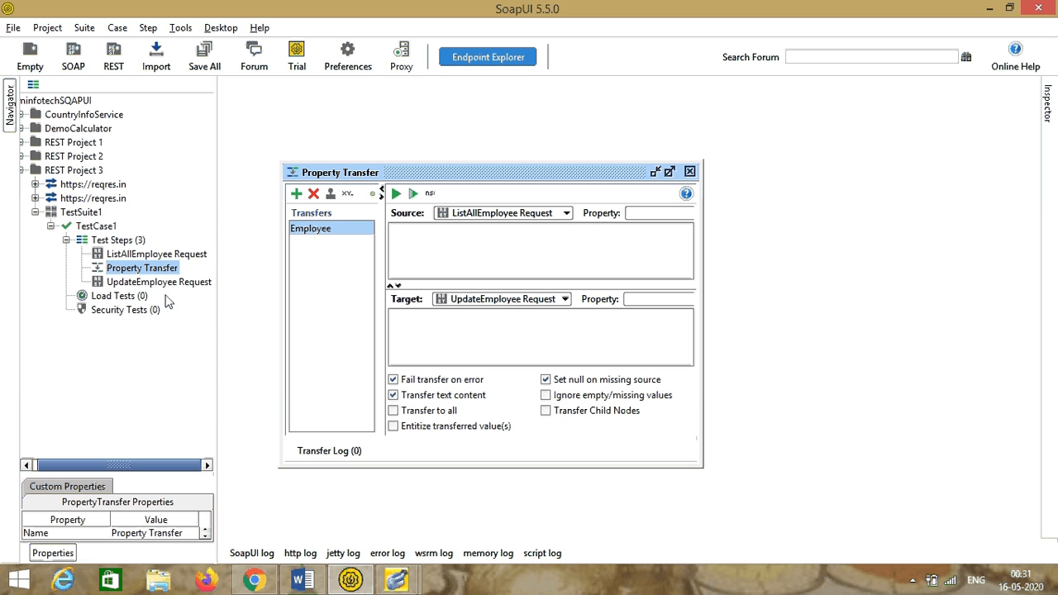
pyautogui.click(670, 172)
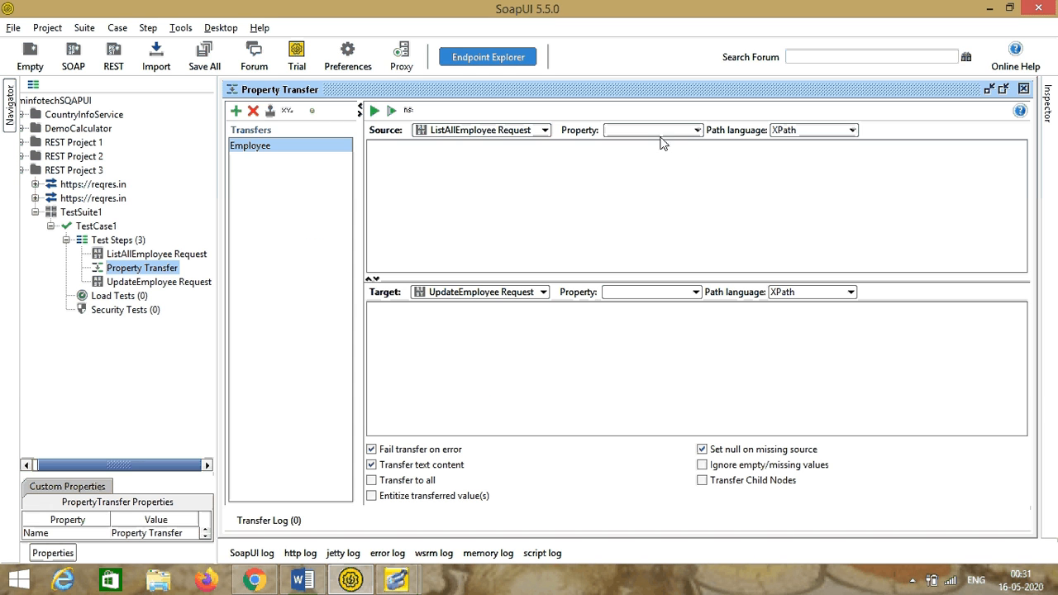
# For the Employee transfer's source, ListAllEmployee Request, choose the Response property and JSONPath as path language.
pyautogui.click(694, 131)
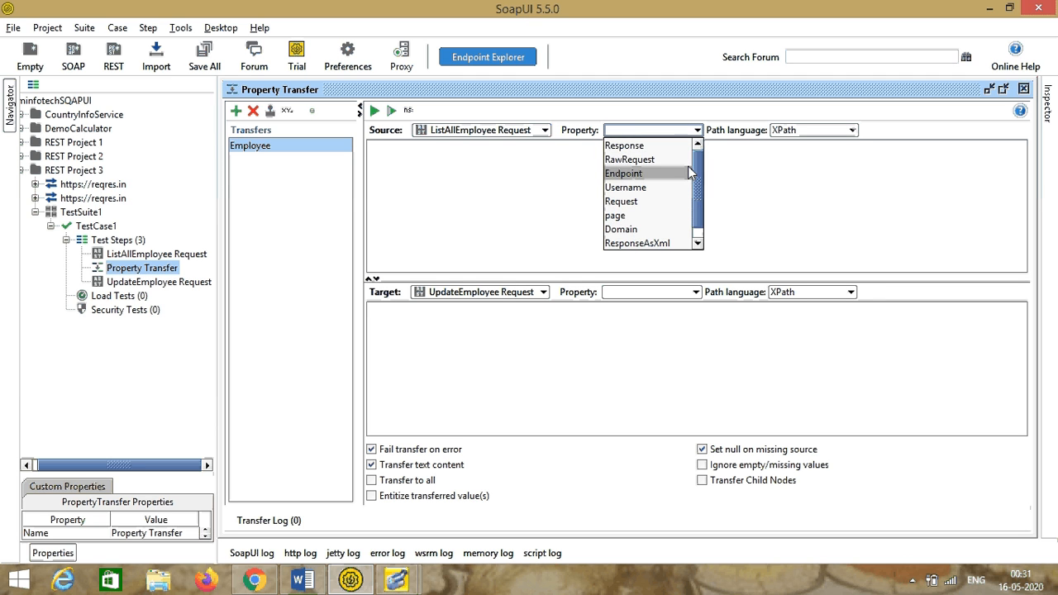
pyautogui.click(626, 146)
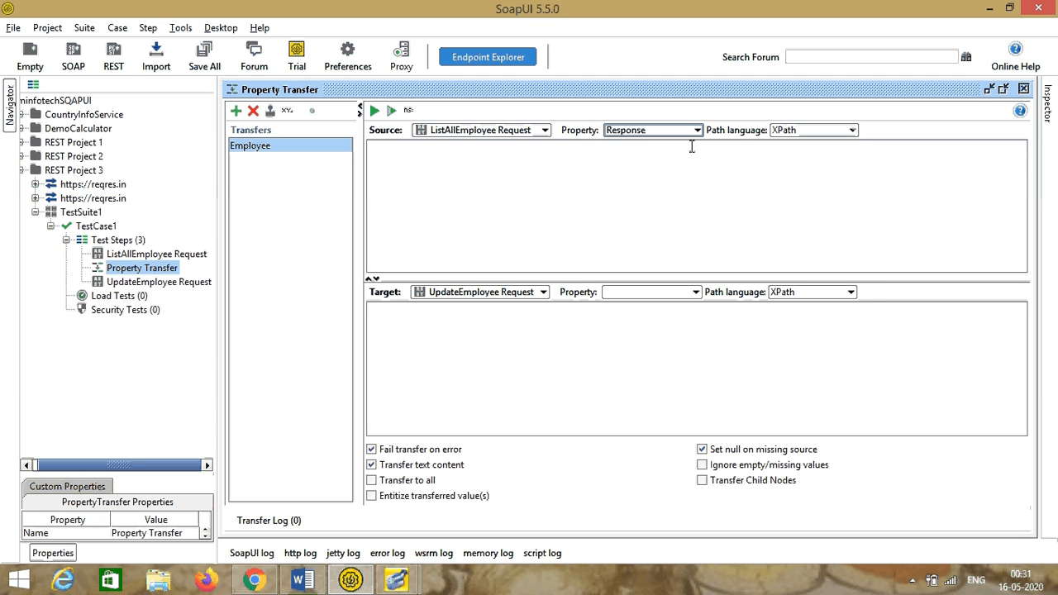
pyautogui.click(852, 131)
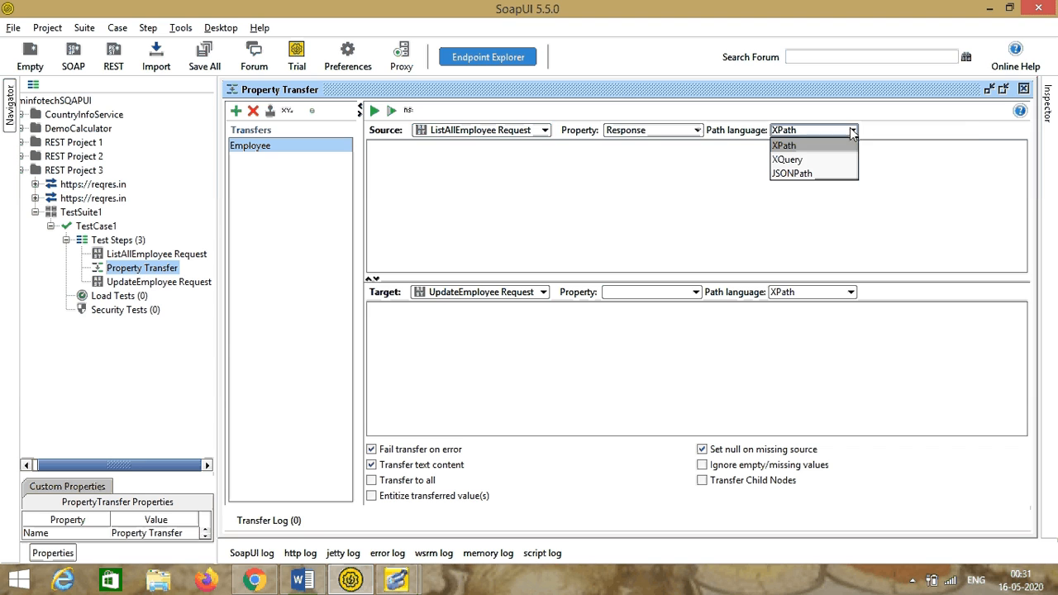
pyautogui.click(790, 174)
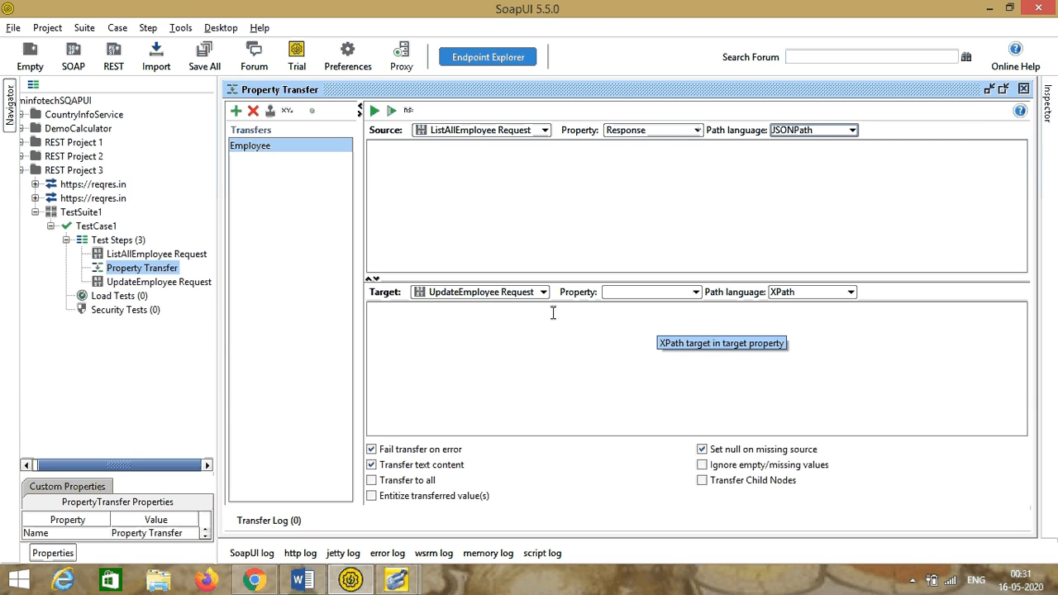
# For the transfer's target, UpdateEmployee Request, choose the Request property and JSONPath as path language.
pyautogui.click(695, 292)
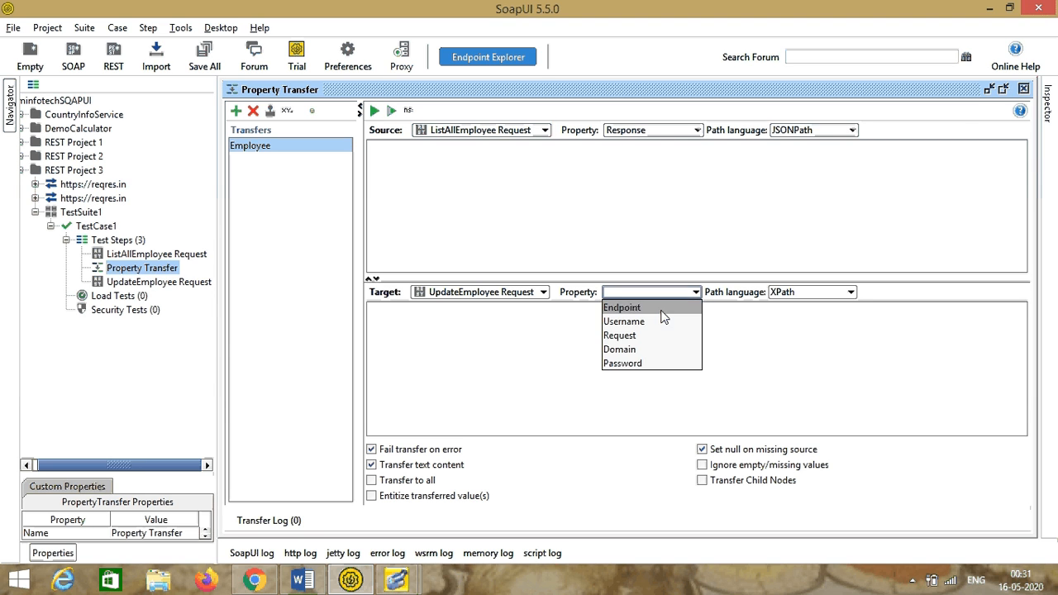
pyautogui.click(646, 336)
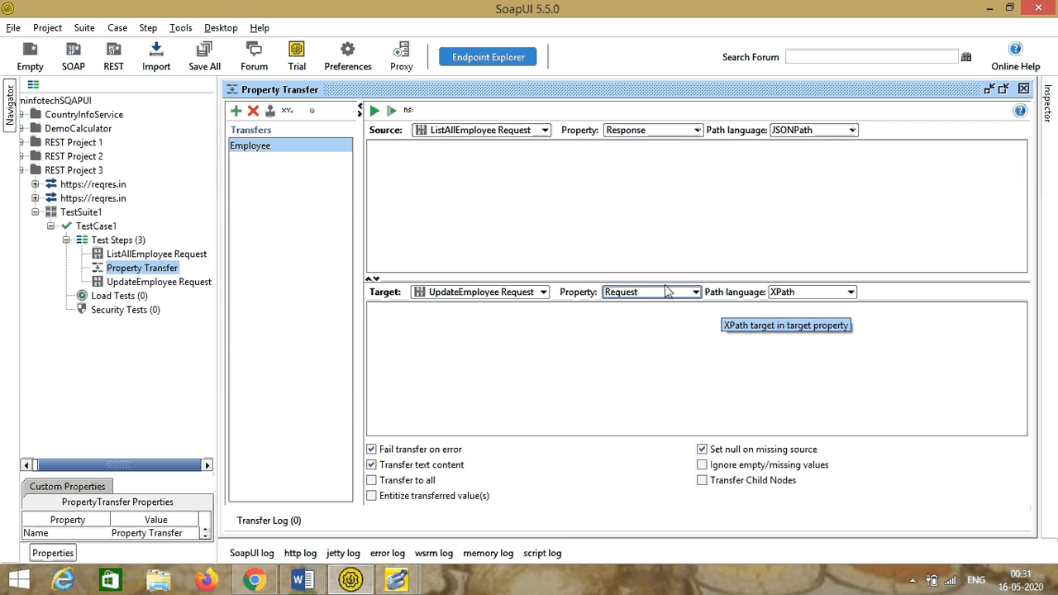
pyautogui.click(850, 292)
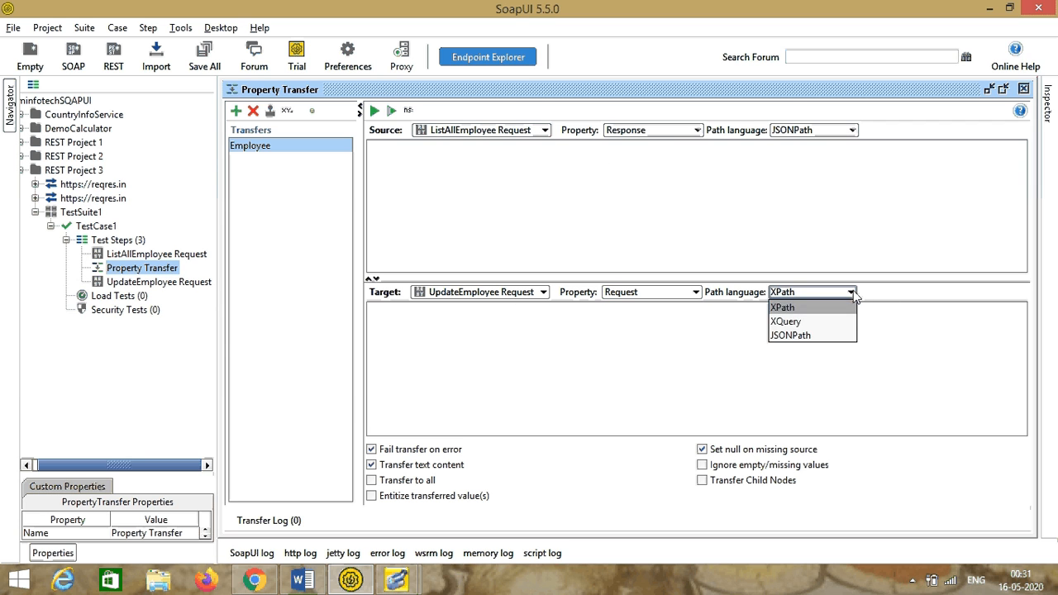
pyautogui.click(795, 335)
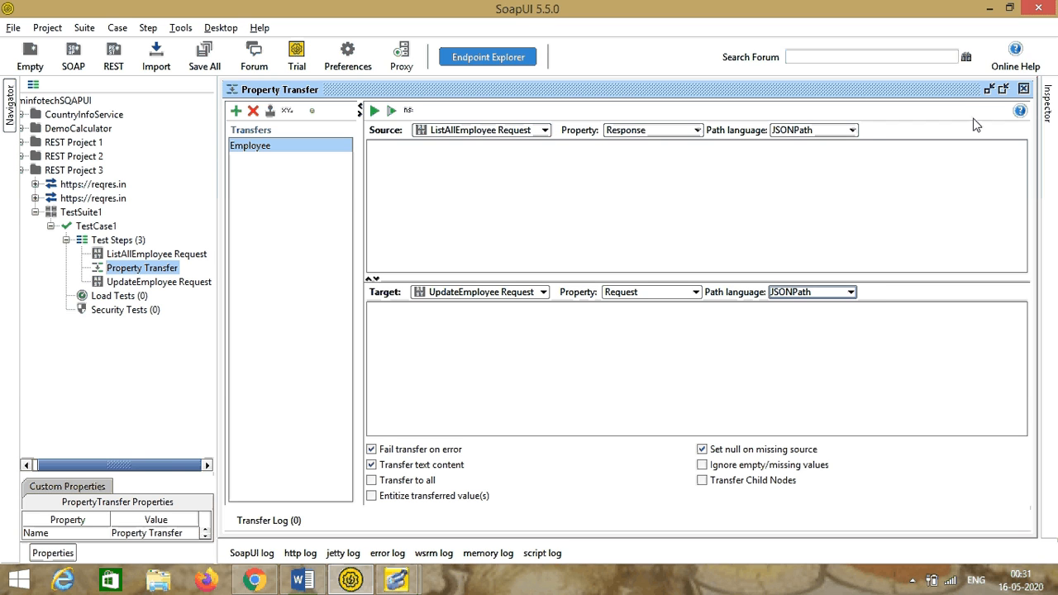
# Switch to Chrome, search Google for json path finder in a new tab and view the JSONPath Finder extension's Chrome Web Store page.
pyautogui.click(257, 583)
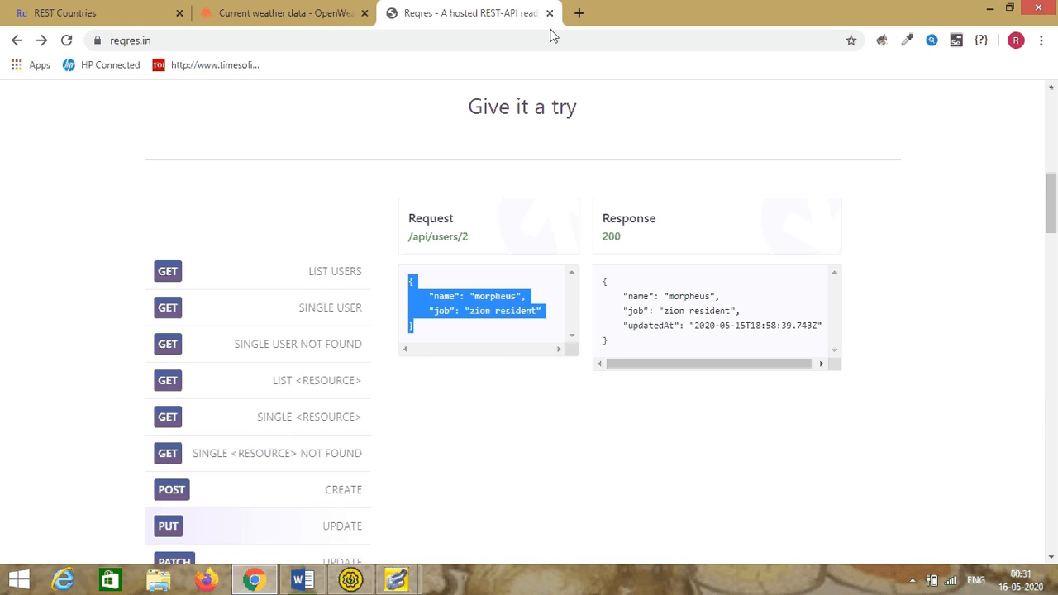
pyautogui.click(579, 13)
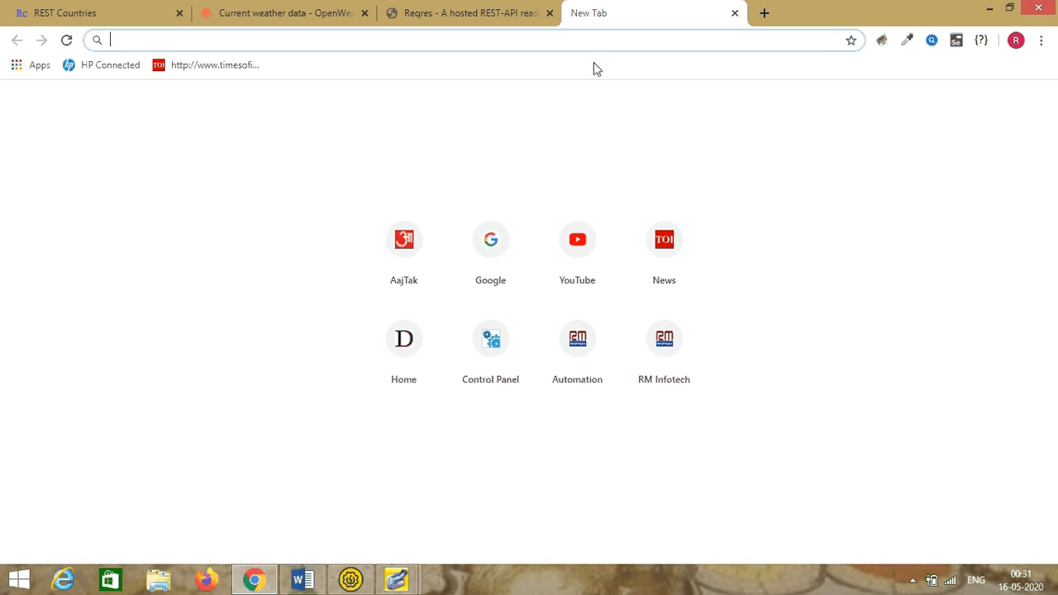
pyautogui.write('g')
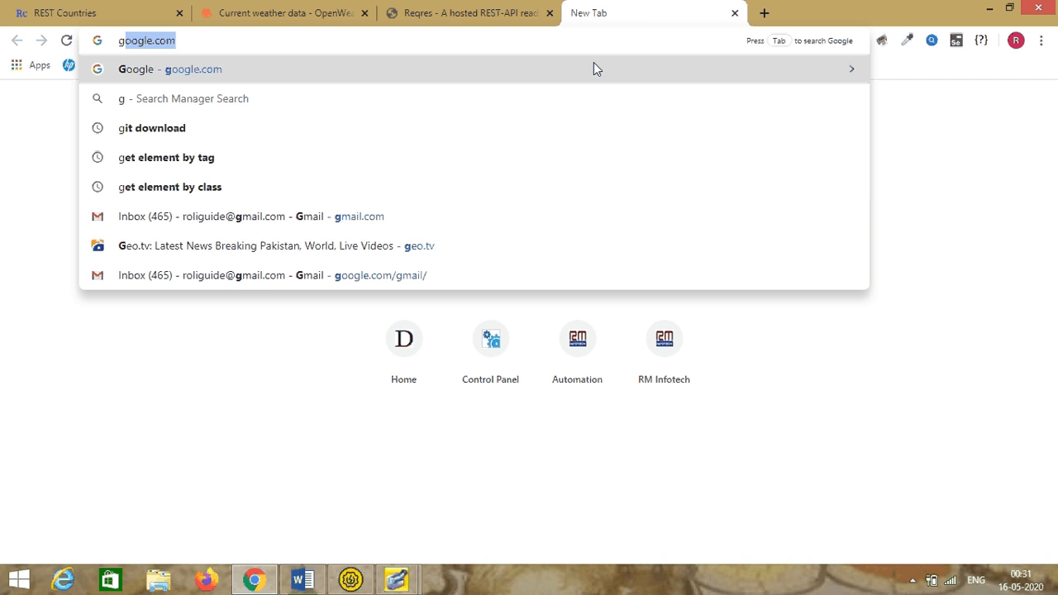
pyautogui.press('Return')
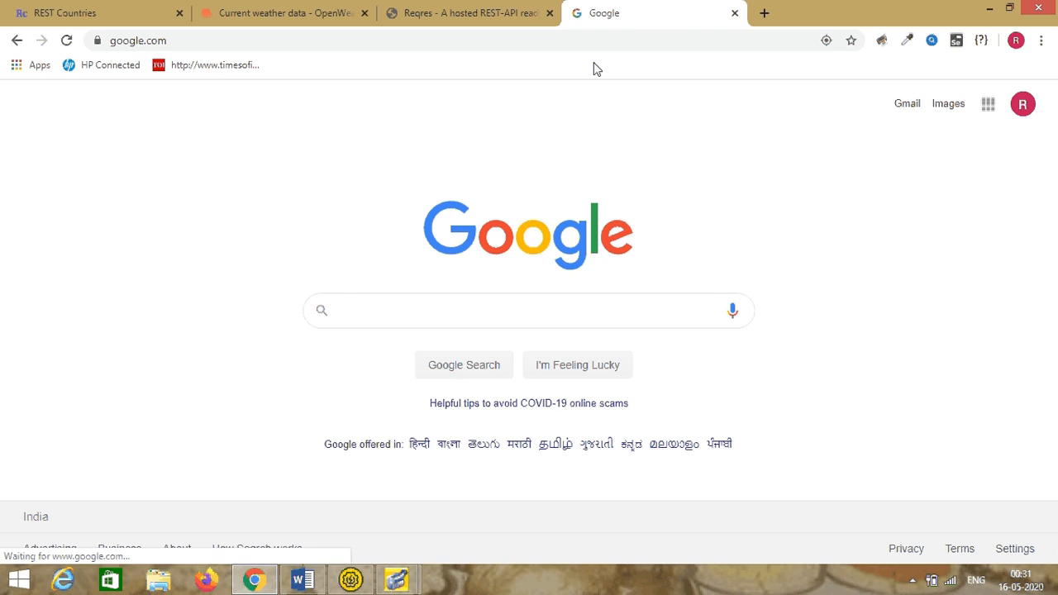
pyautogui.write('js')
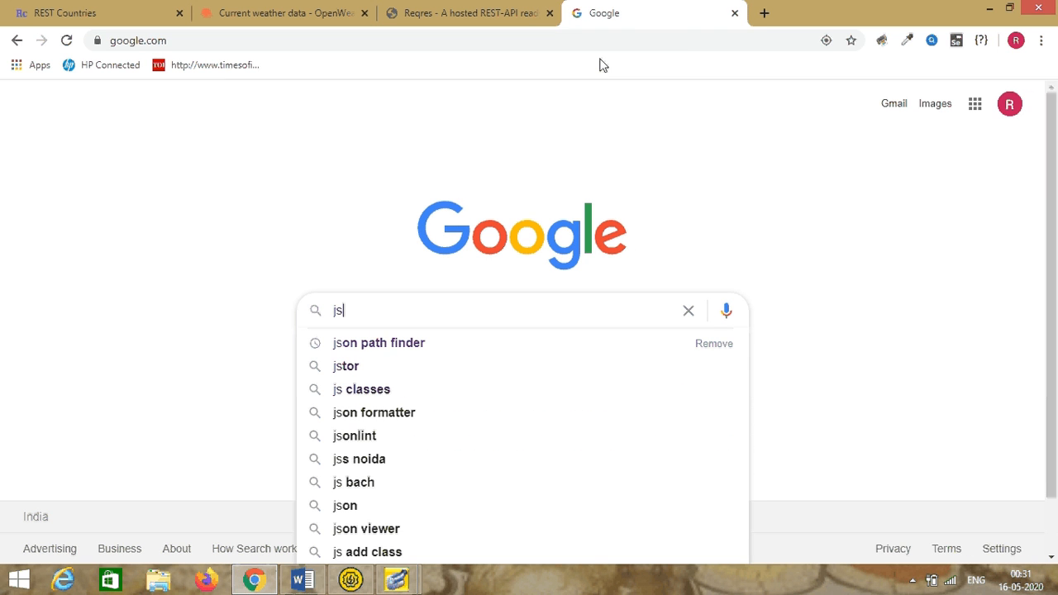
pyautogui.click(446, 342)
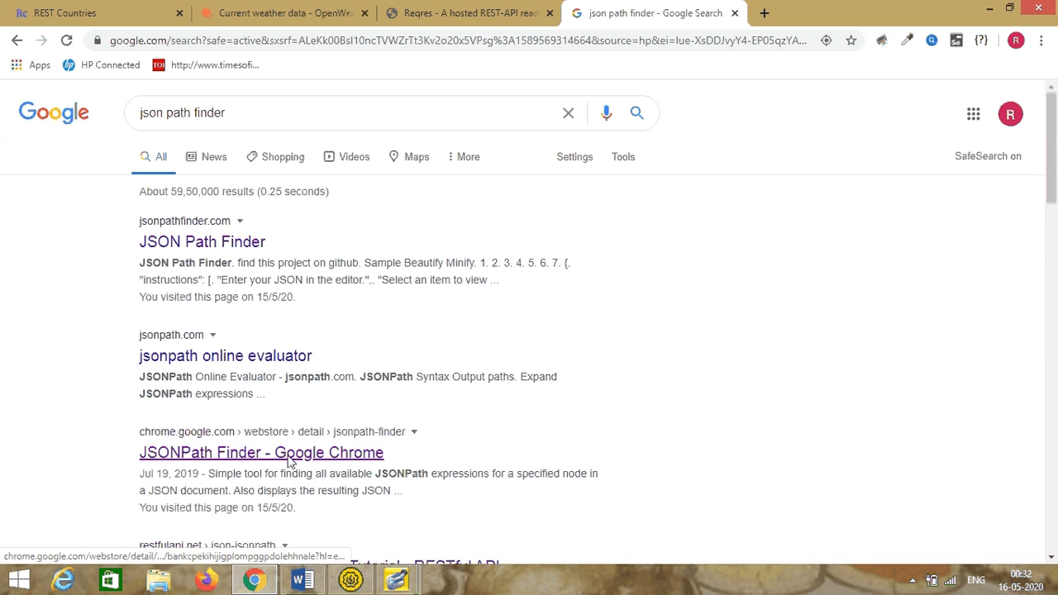
pyautogui.click(359, 462)
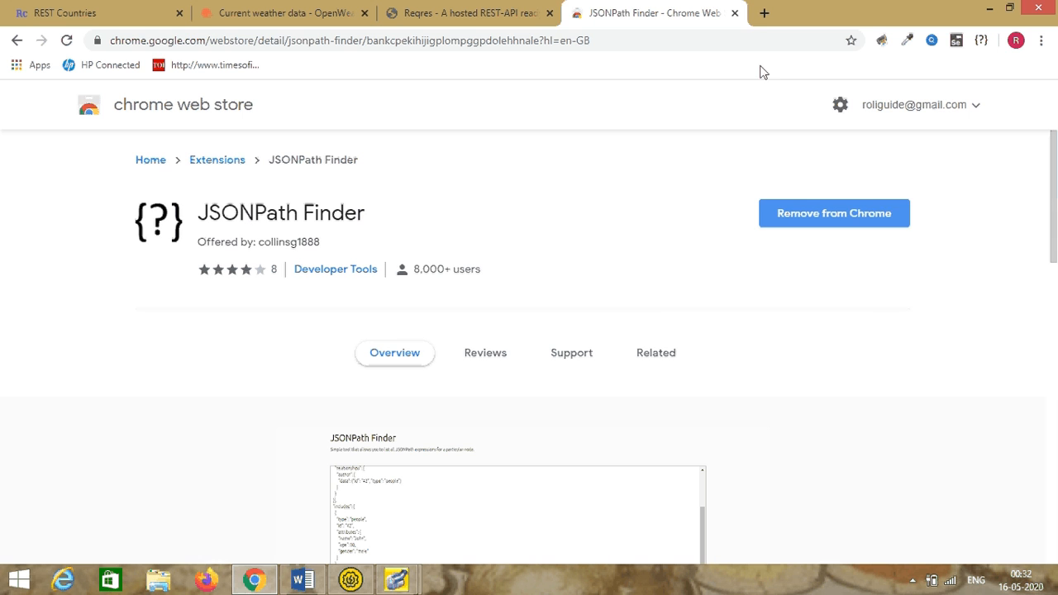
# Close the web store page and open the installed JSONPath Finder extension.
pyautogui.click(733, 14)
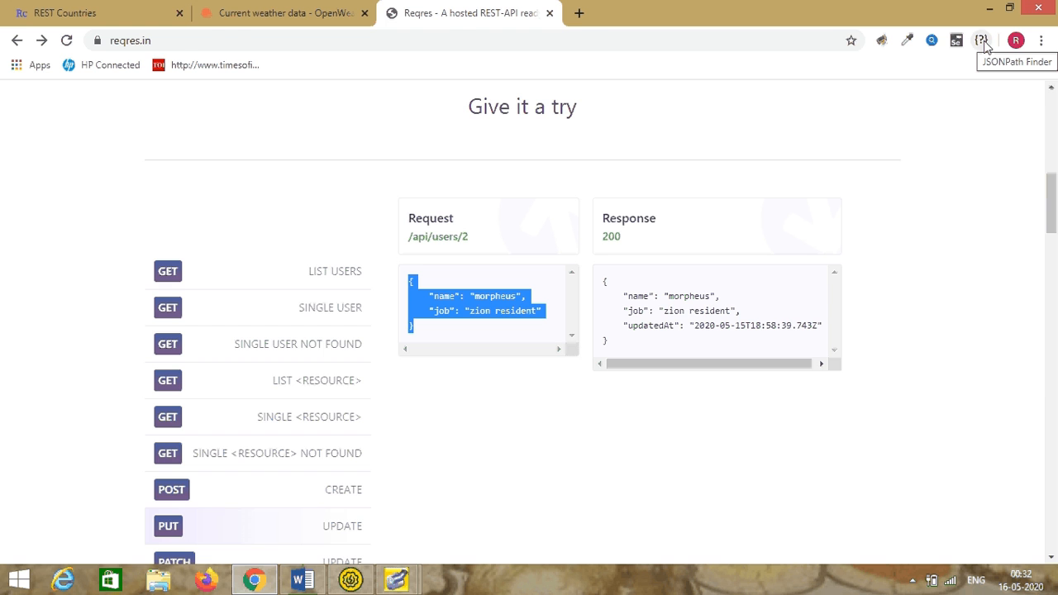
pyautogui.click(981, 41)
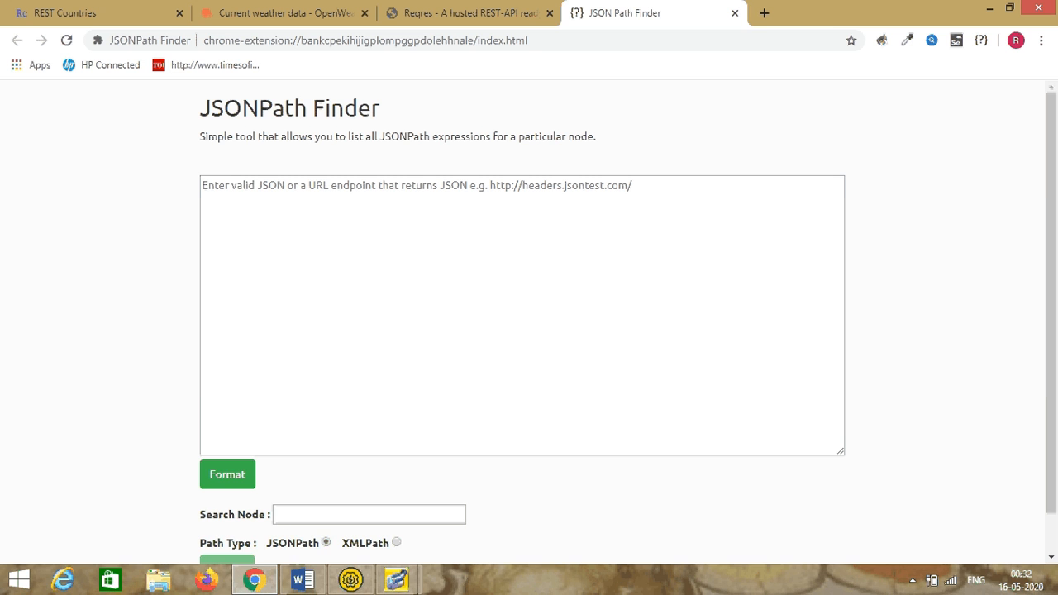
# Switch back to SoapUI, run TestCase1's ListAllEmployee Request and show its response as JSON.
pyautogui.click(350, 579)
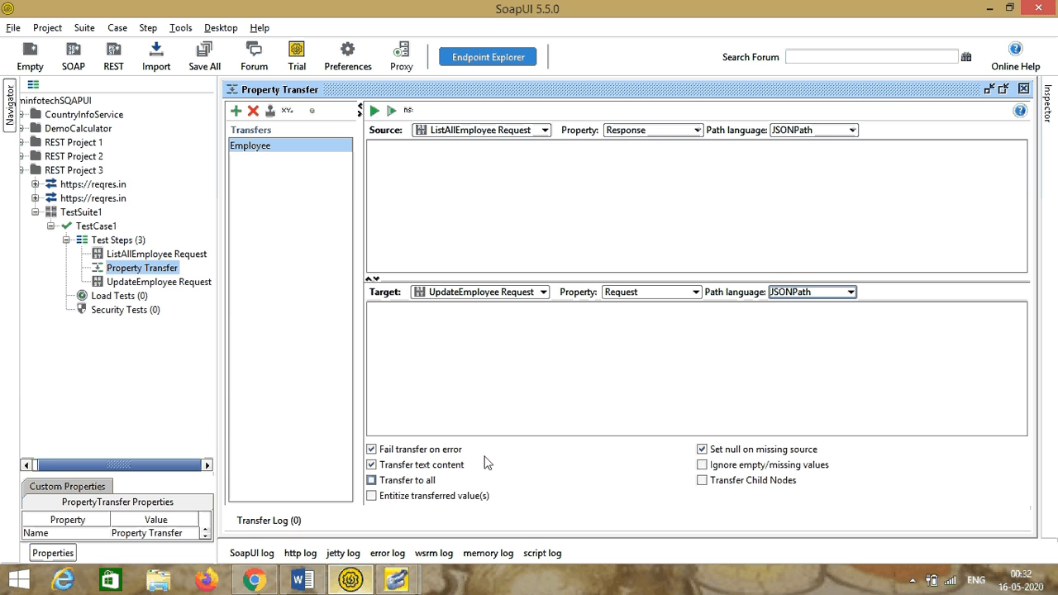
pyautogui.doubleClick(159, 254)
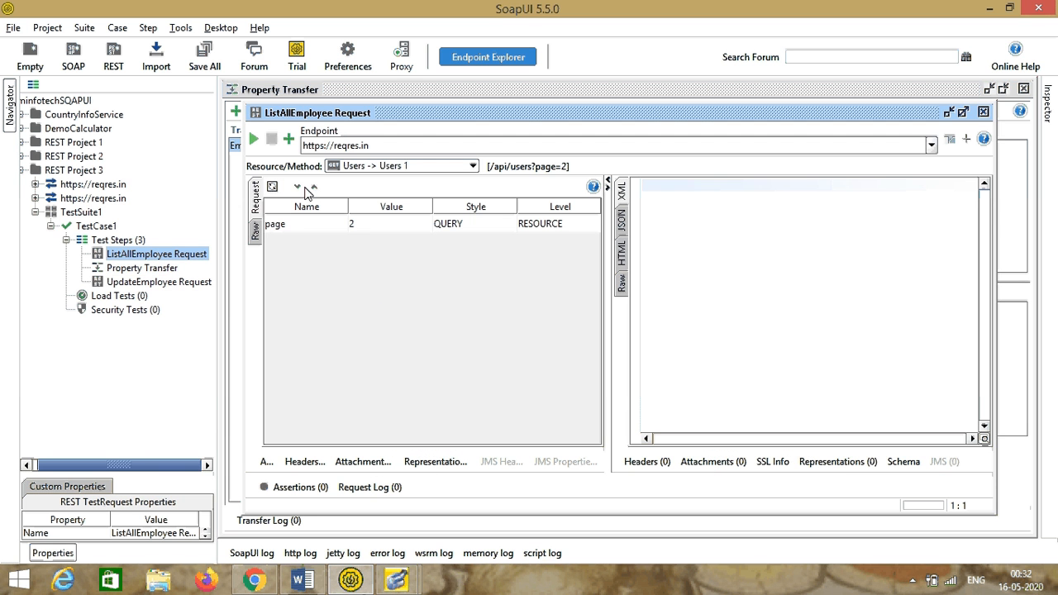
pyautogui.click(254, 139)
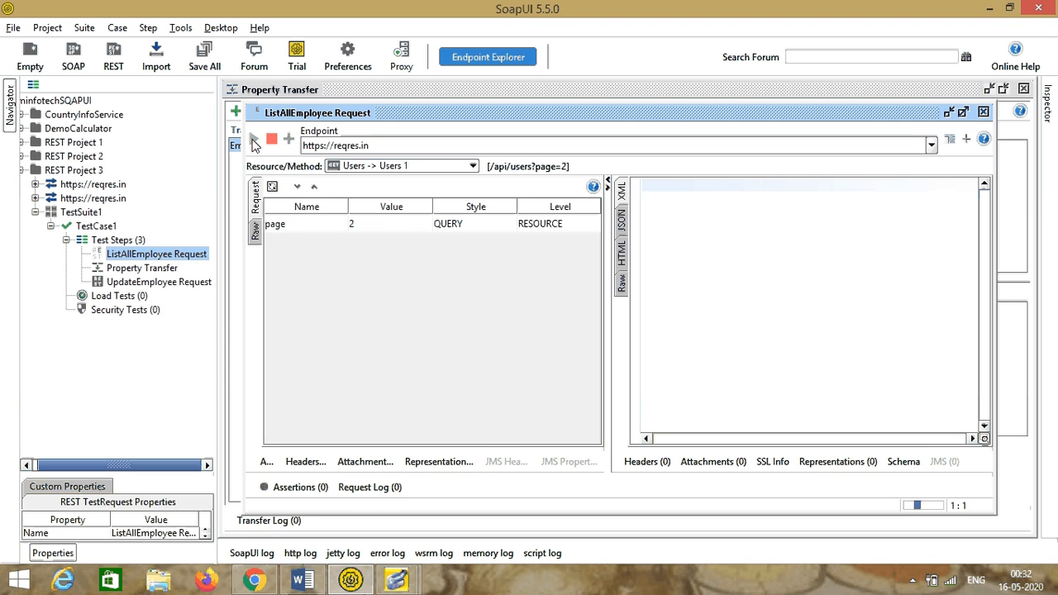
pyautogui.click(481, 225)
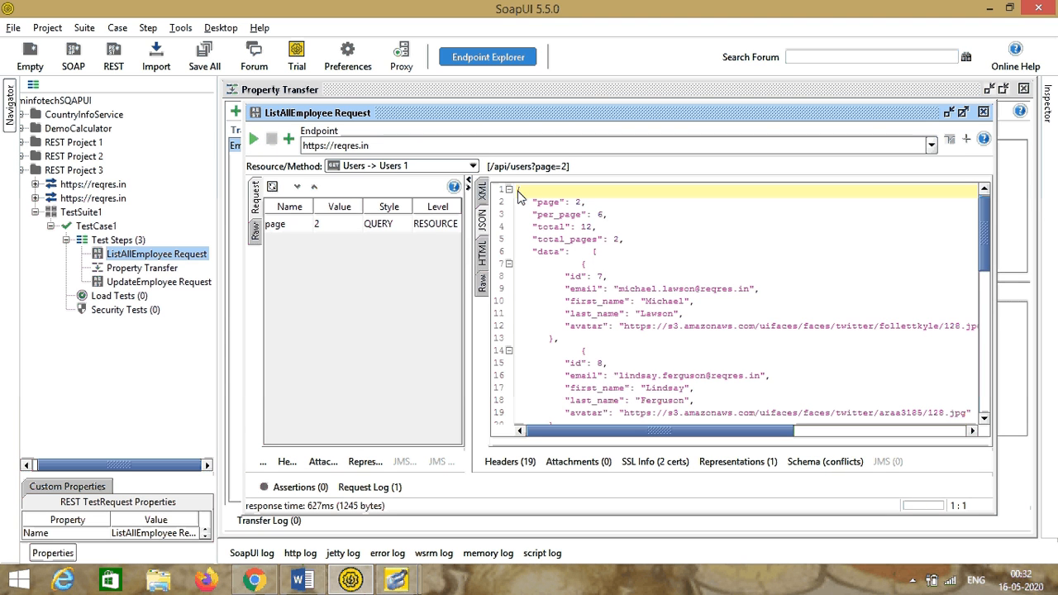
# Select and copy the entire JSON response of ListAllEmployee Request, from the opening to the closing brace.
pyautogui.moveTo(518, 189); pyautogui.dragTo(537, 243)
pyautogui.hotkey('shift', 'Down')
pyautogui.hotkey('shift', 'Down')
pyautogui.hotkey('shift', 'Down')
pyautogui.hotkey('shift', 'Down')
pyautogui.hotkey('shift', 'Down')
pyautogui.hotkey('shift', 'Down')
pyautogui.hotkey('shift', 'Down')
pyautogui.hotkey('shift', 'Down')
pyautogui.hotkey('shift', 'Down')
pyautogui.hotkey('shift', 'Down')
pyautogui.hotkey('shift', 'Down')
pyautogui.hotkey('shift', 'Down')
pyautogui.hotkey('shift', 'Down')
pyautogui.hotkey('shift', 'Down')
pyautogui.hotkey('shift', 'Down')
pyautogui.hotkey('shift', 'Down')
pyautogui.hotkey('shift', 'Down')
pyautogui.hotkey('shift', 'Down')
pyautogui.hotkey('shift', 'Down')
pyautogui.hotkey('shift', 'Down')
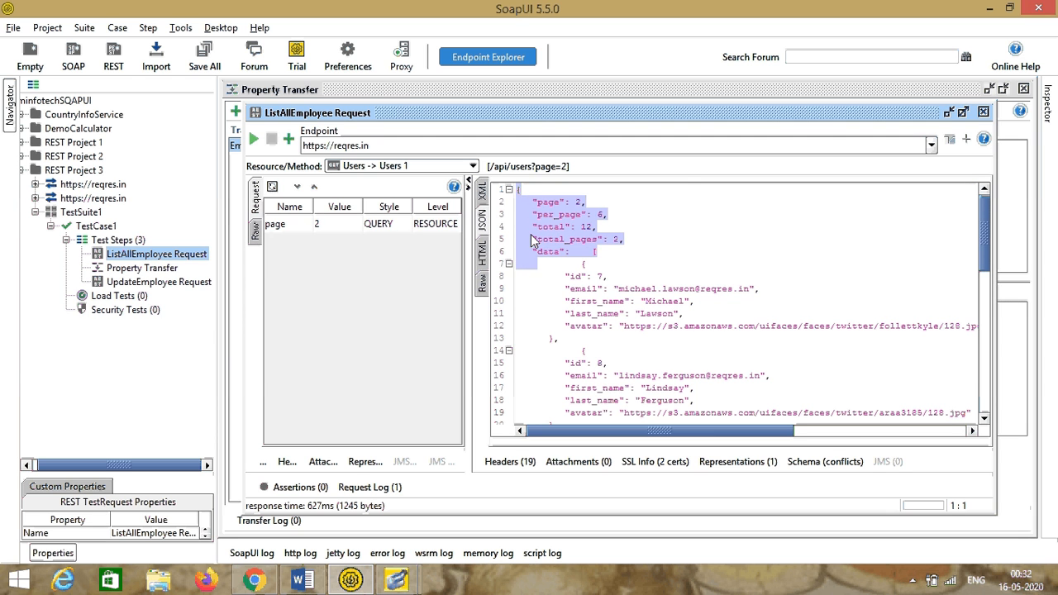
pyautogui.hotkey('shift', 'Down')
pyautogui.hotkey('shift', 'Down')
pyautogui.hotkey('shift', 'Down')
pyautogui.hotkey('shift', 'Down')
pyautogui.hotkey('shift', 'Down')
pyautogui.hotkey('shift', 'Down')
pyautogui.hotkey('shift', 'Down')
pyautogui.hotkey('shift', 'Down')
pyautogui.hotkey('shift', 'Down')
pyautogui.hotkey('shift', 'Down')
pyautogui.hotkey('shift', 'Down')
pyautogui.hotkey('shift', 'Down')
pyautogui.hotkey('shift', 'Down')
pyautogui.hotkey('shift', 'Down')
pyautogui.hotkey('shift', 'Down')
pyautogui.hotkey('shift', 'Down')
pyautogui.hotkey('shift', 'Down')
pyautogui.hotkey('shift', 'Down')
pyautogui.hotkey('shift', 'Down')
pyautogui.hotkey('shift', 'Down')
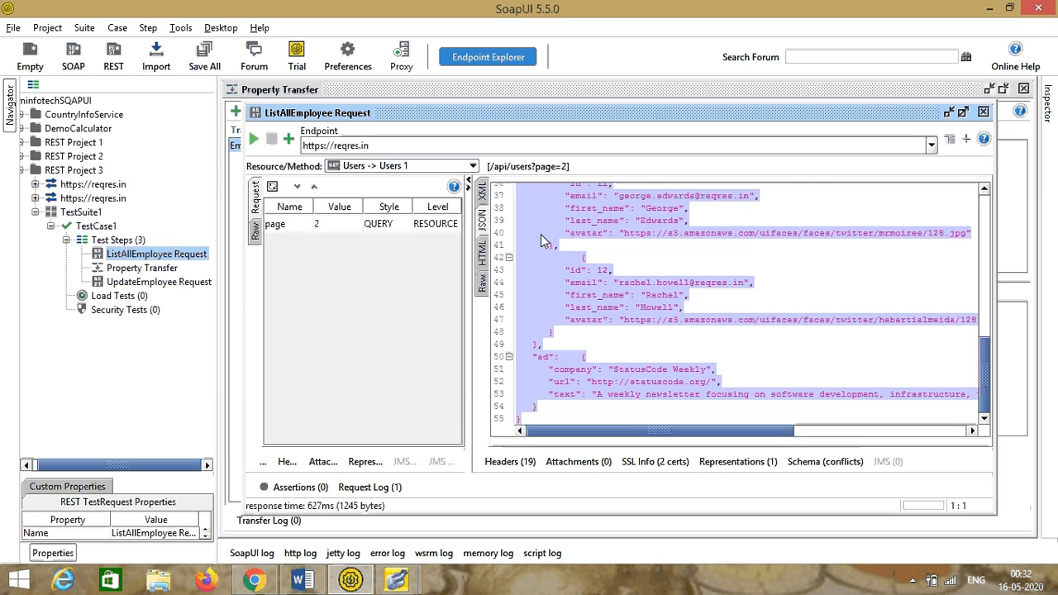
# Switch to Chrome and paste the copied response into JSONPath Finder's JSON input area.
pyautogui.click(254, 580)
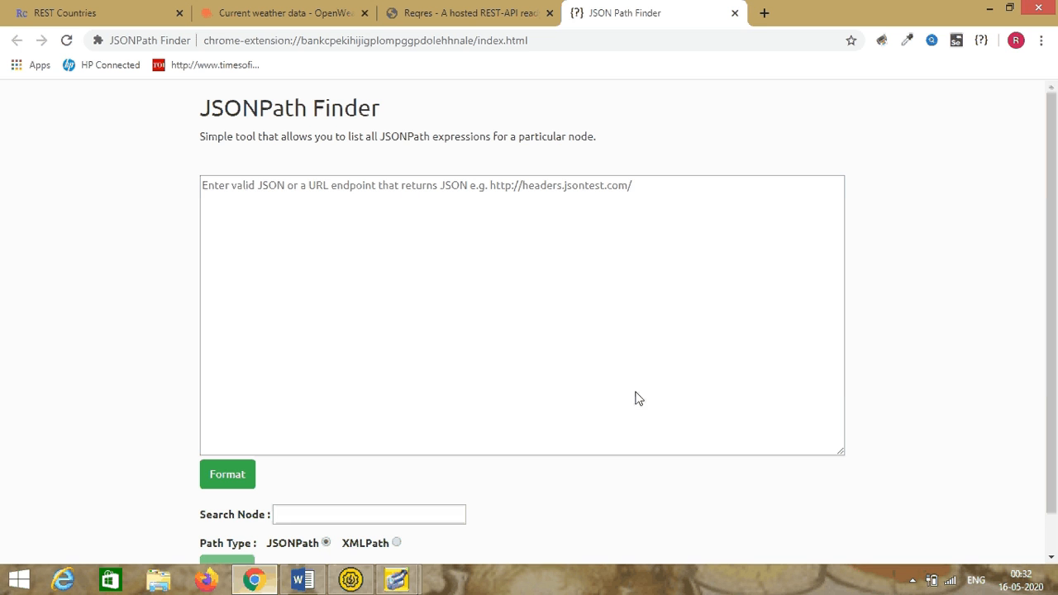
pyautogui.click(206, 186)
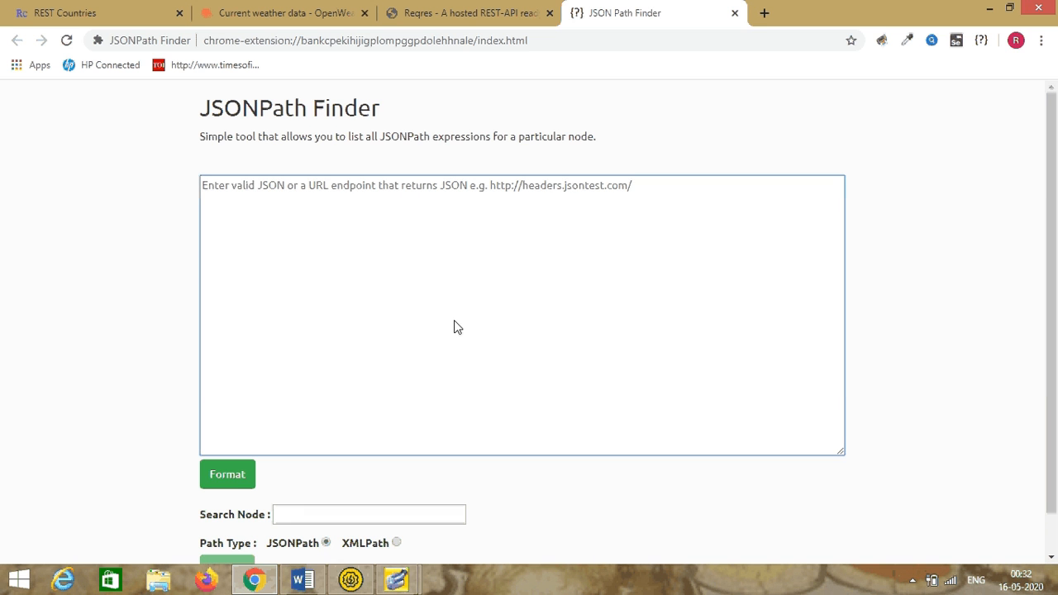
pyautogui.hotkey('ctrl', 'v')
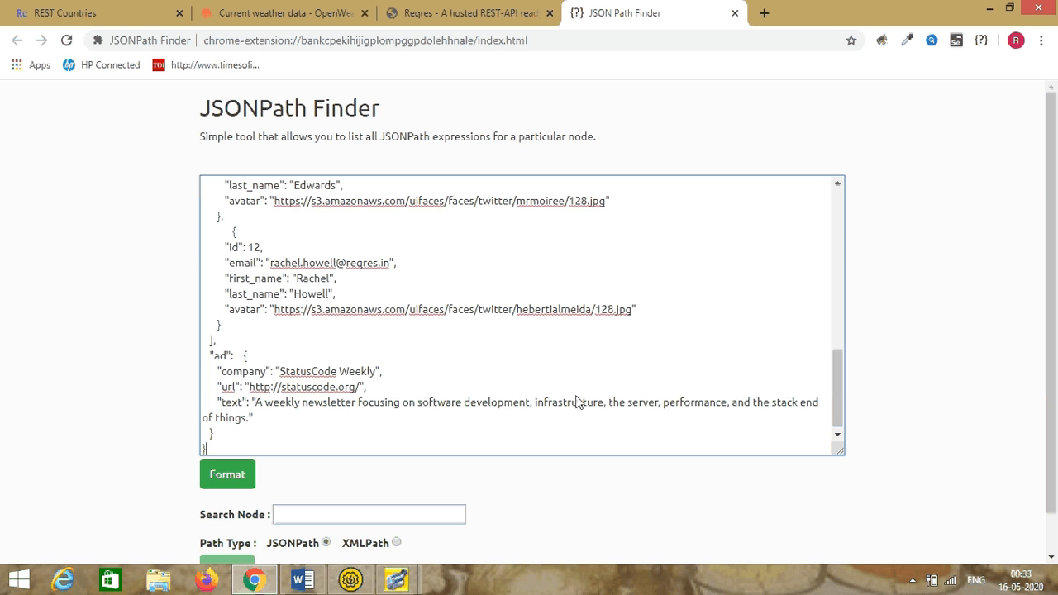
# Pick out the first_name field in the pasted JSON and enter first_name as the search node.
pyautogui.moveTo(837, 395); pyautogui.dragTo(852, 345)
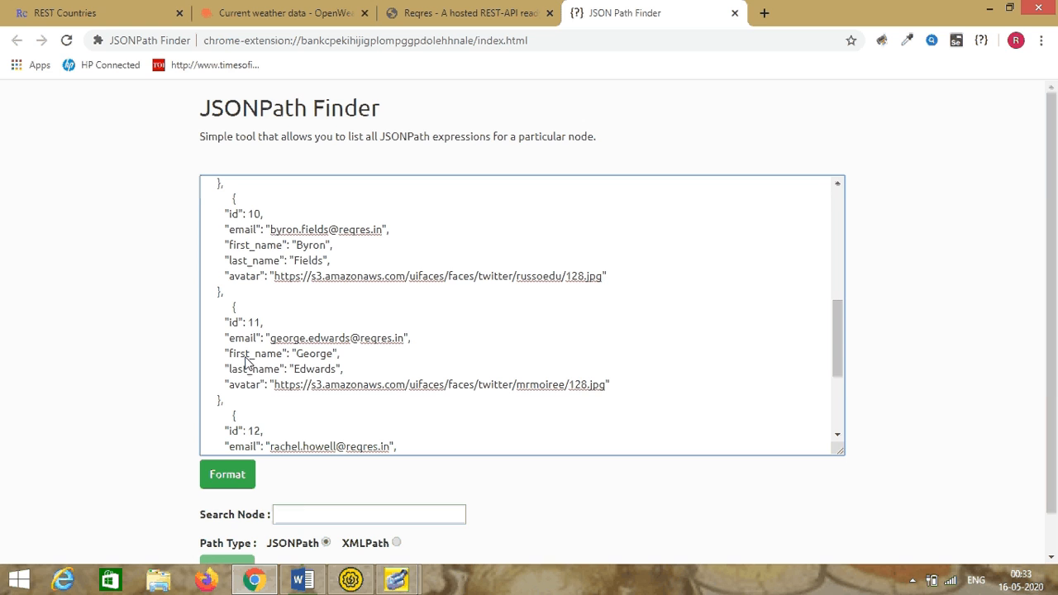
pyautogui.moveTo(229, 357); pyautogui.dragTo(285, 357)
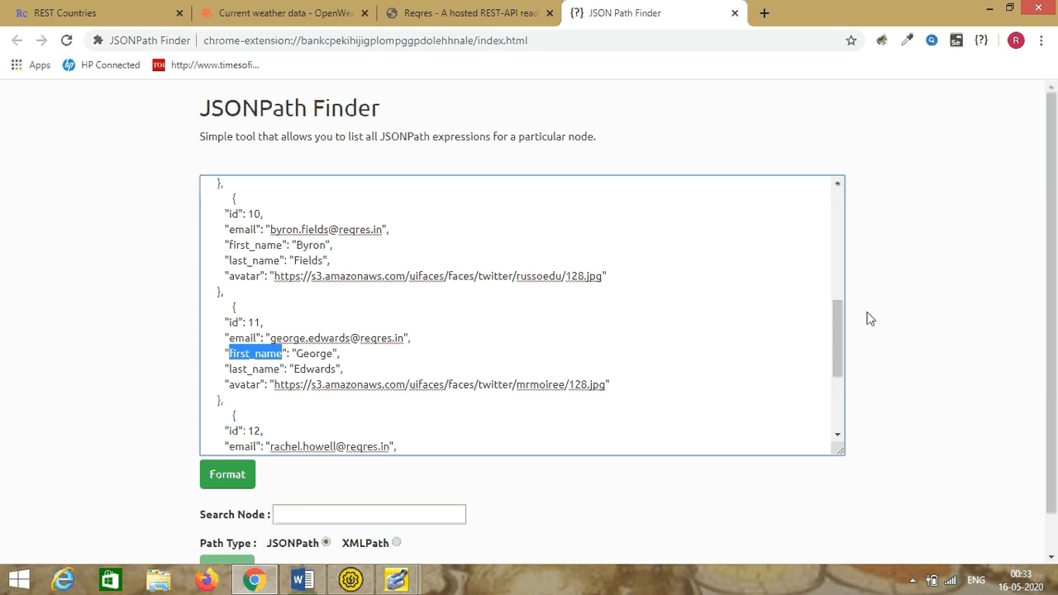
pyautogui.click(398, 512)
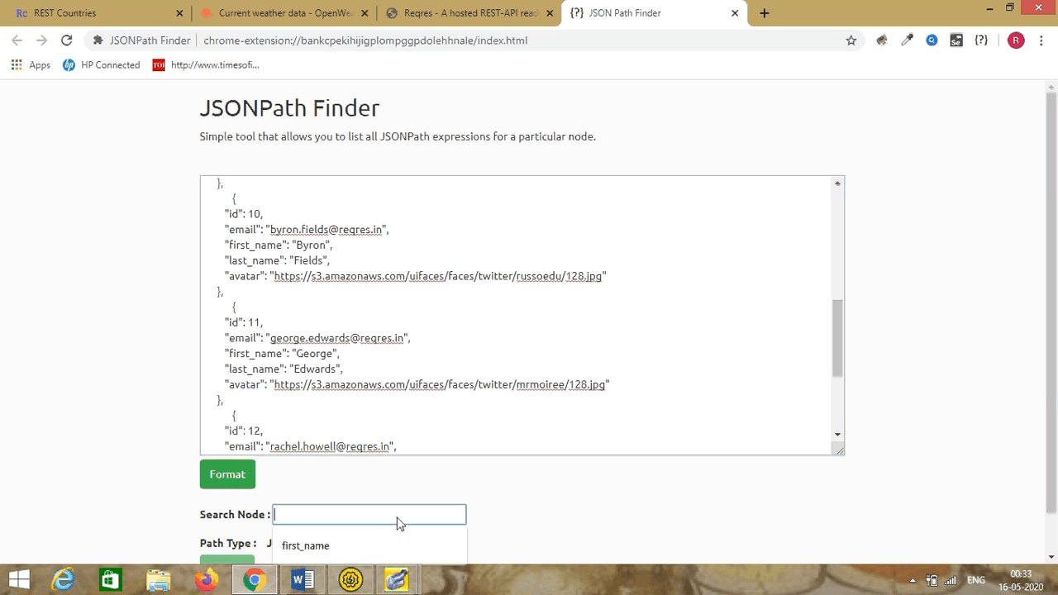
pyautogui.press('Down')
pyautogui.press('Return')
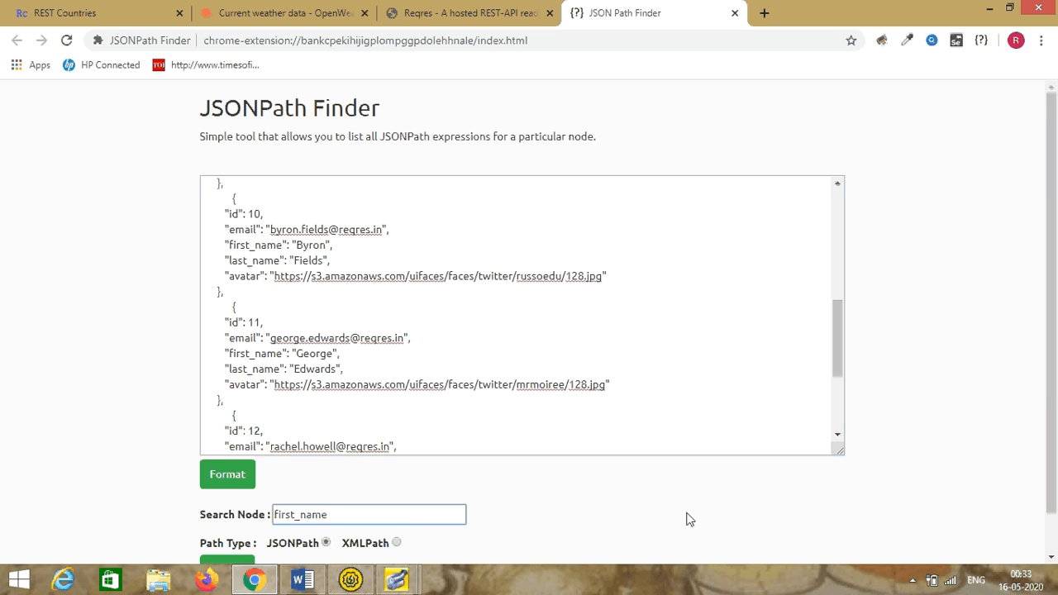
# Run the JSONPath search for the first_name node and review the listed path expressions.
pyautogui.moveTo(1048, 335); pyautogui.dragTo(1027, 433)
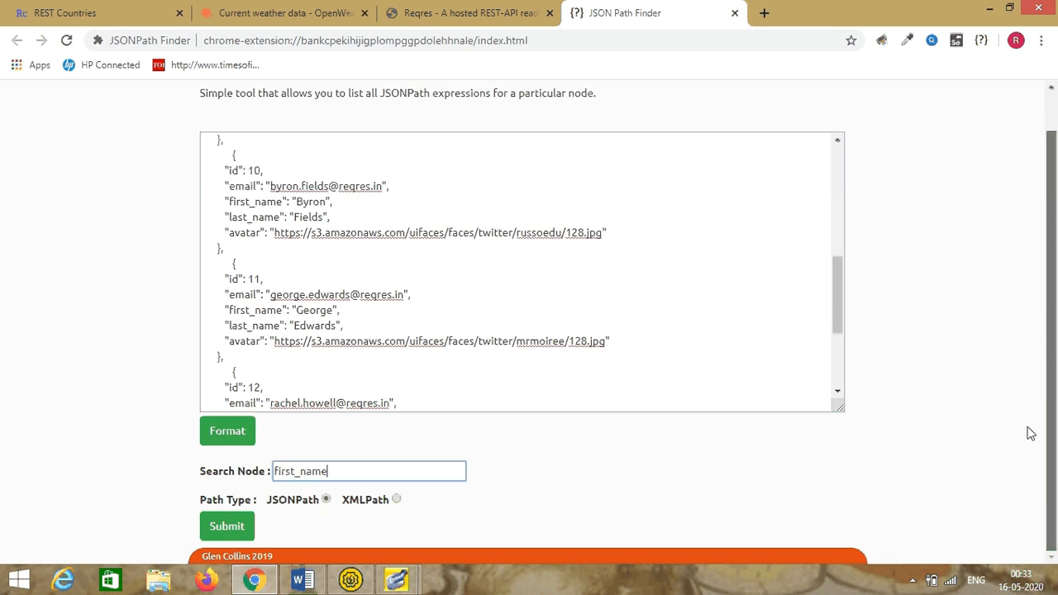
pyautogui.click(237, 526)
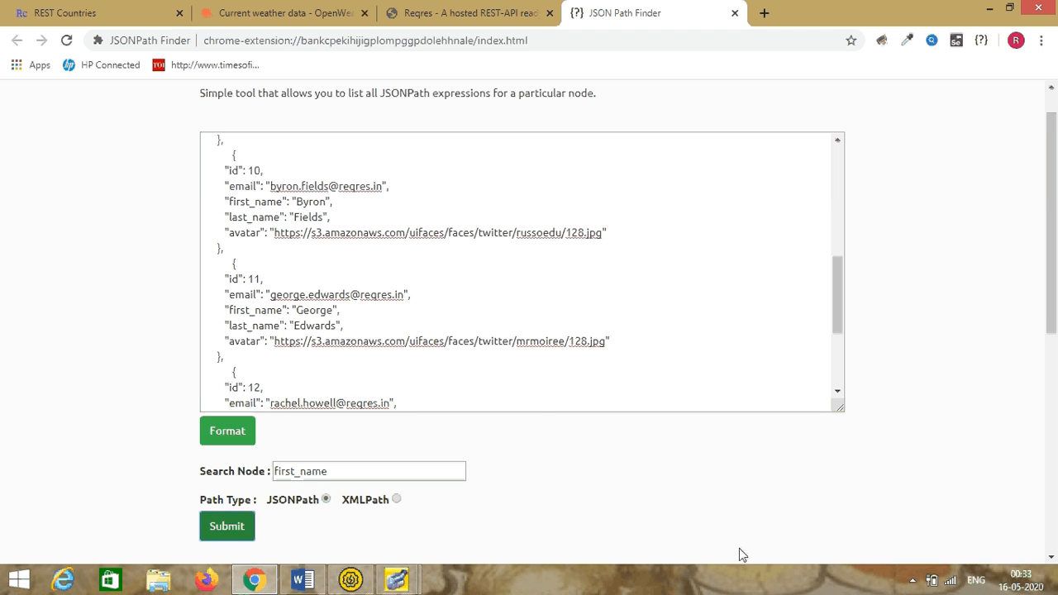
pyautogui.moveTo(1053, 200); pyautogui.dragTo(1034, 349)
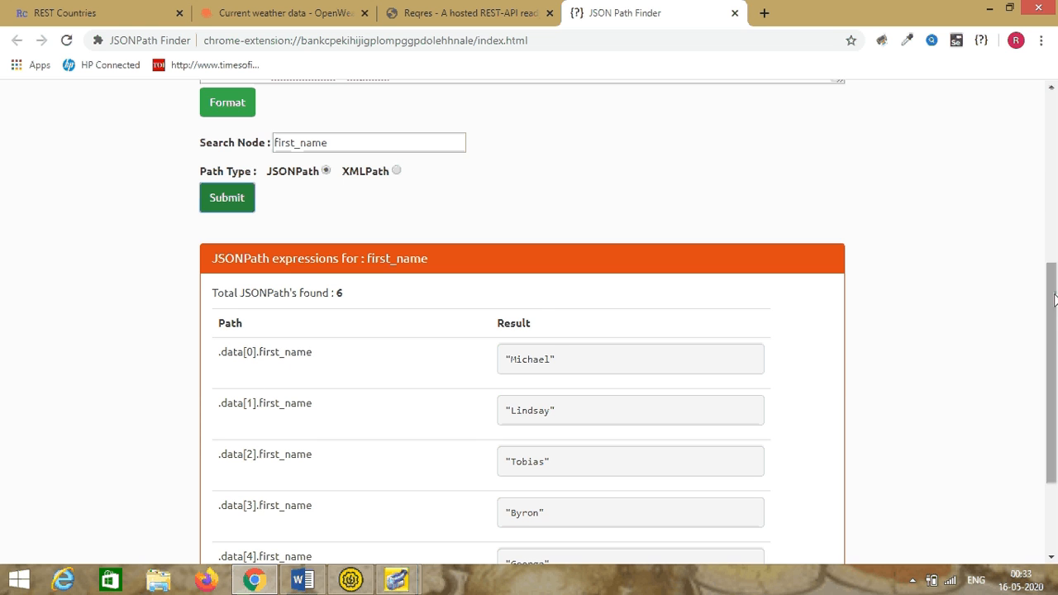
pyautogui.scroll(-1, 1054, 299)
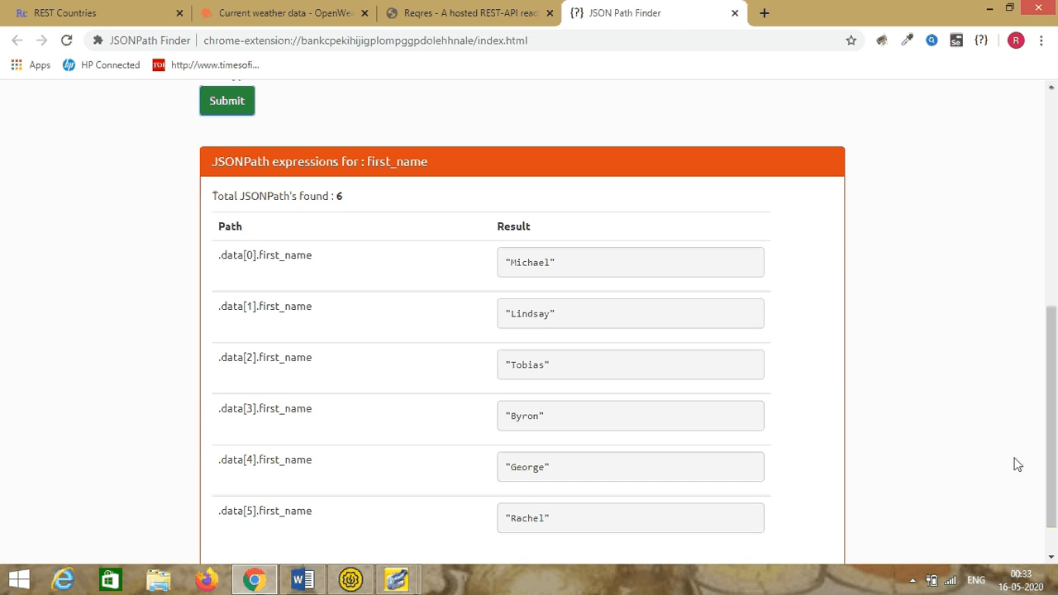
pyautogui.scroll(-1, 1008, 467)
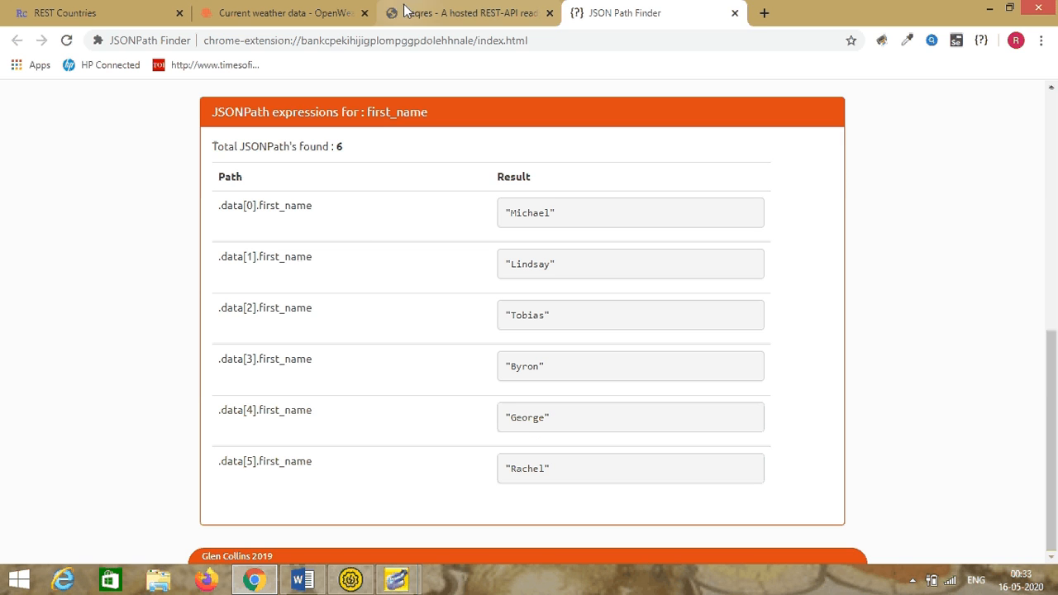
# Take the PUT UPDATE sample body from Reqres and paste its name and job JSON into UpdateEmployee Request in SoapUI.
pyautogui.click(433, 10)
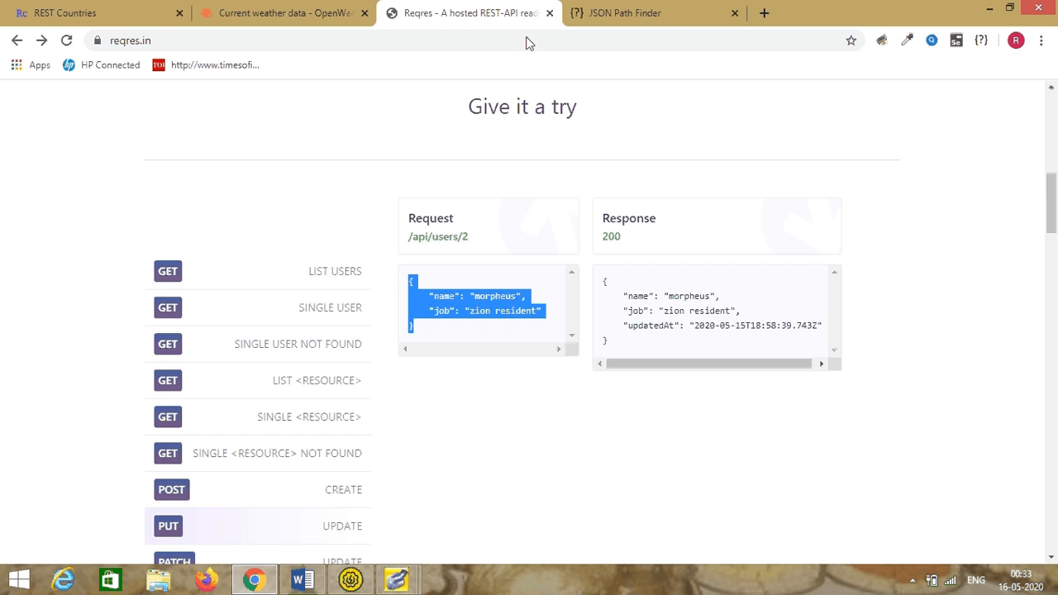
pyautogui.click(618, 14)
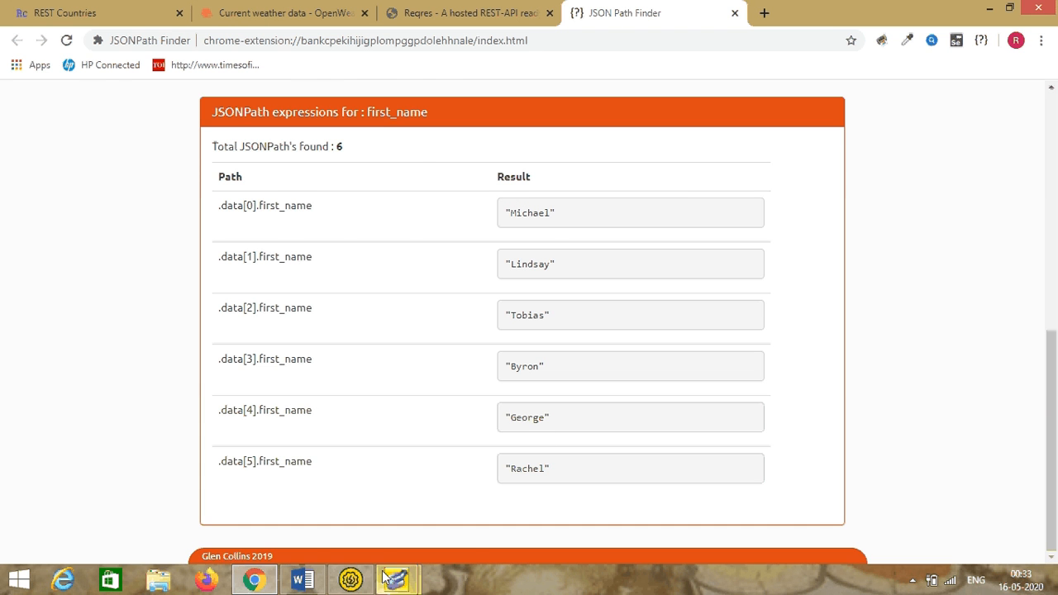
pyautogui.click(351, 579)
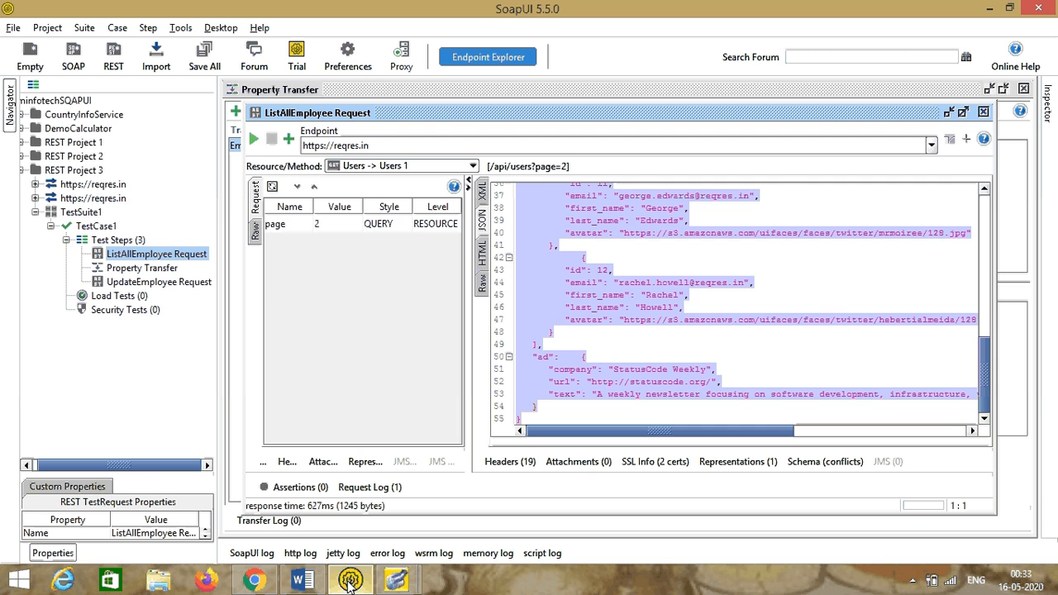
pyautogui.click(984, 112)
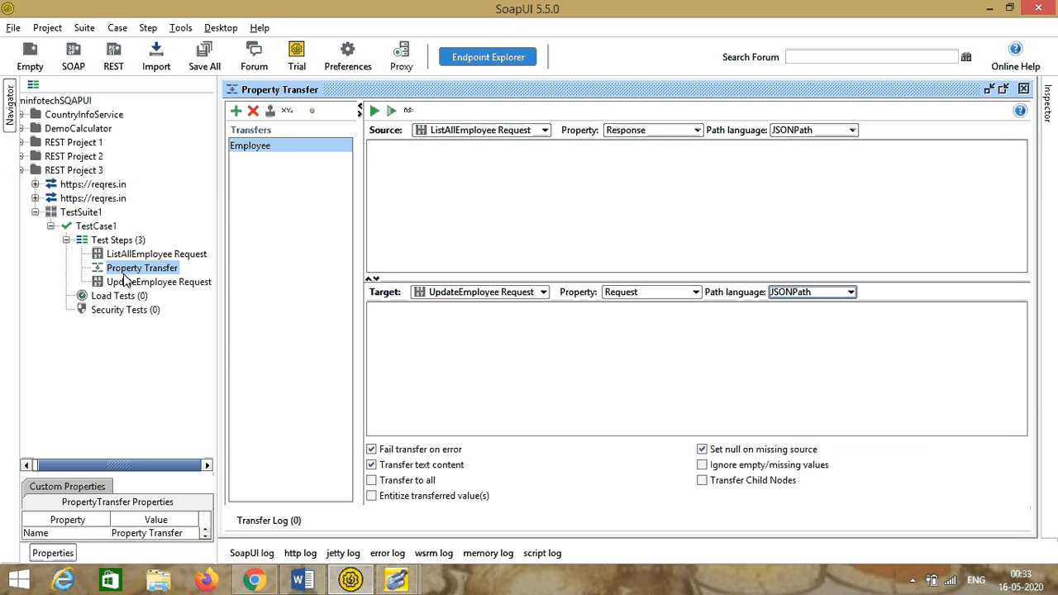
pyautogui.doubleClick(151, 283)
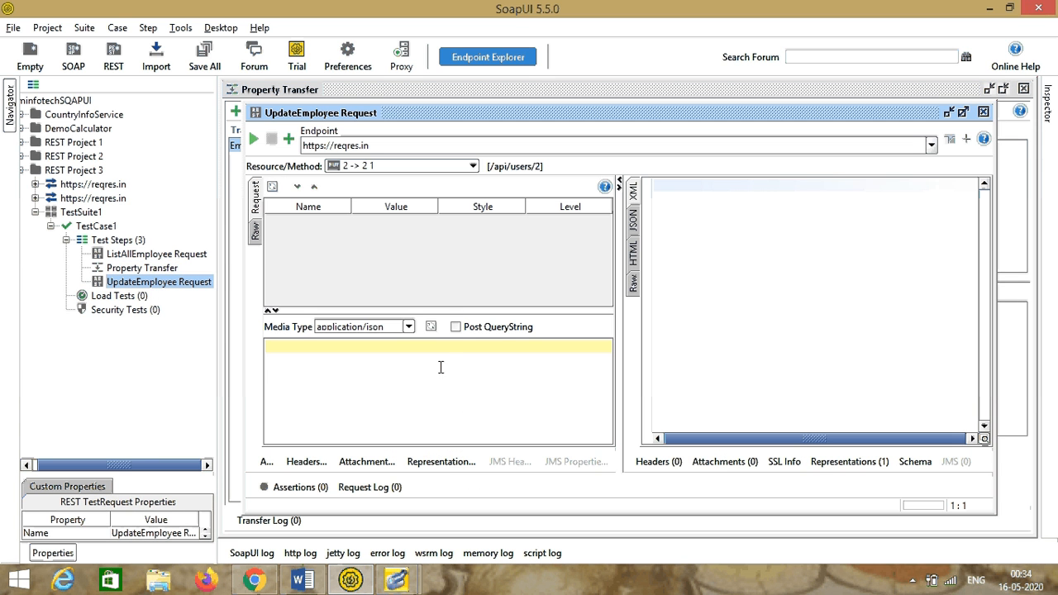
pyautogui.write('{     "name": "morpheus",     "job": "zion resident" }')
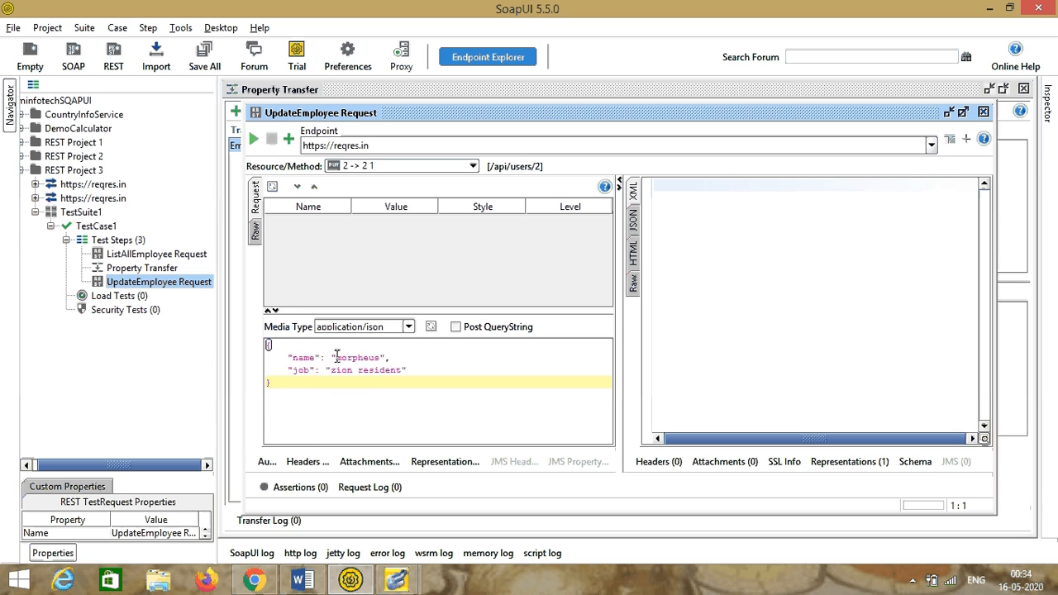
pyautogui.moveTo(337, 357); pyautogui.dragTo(377, 357)
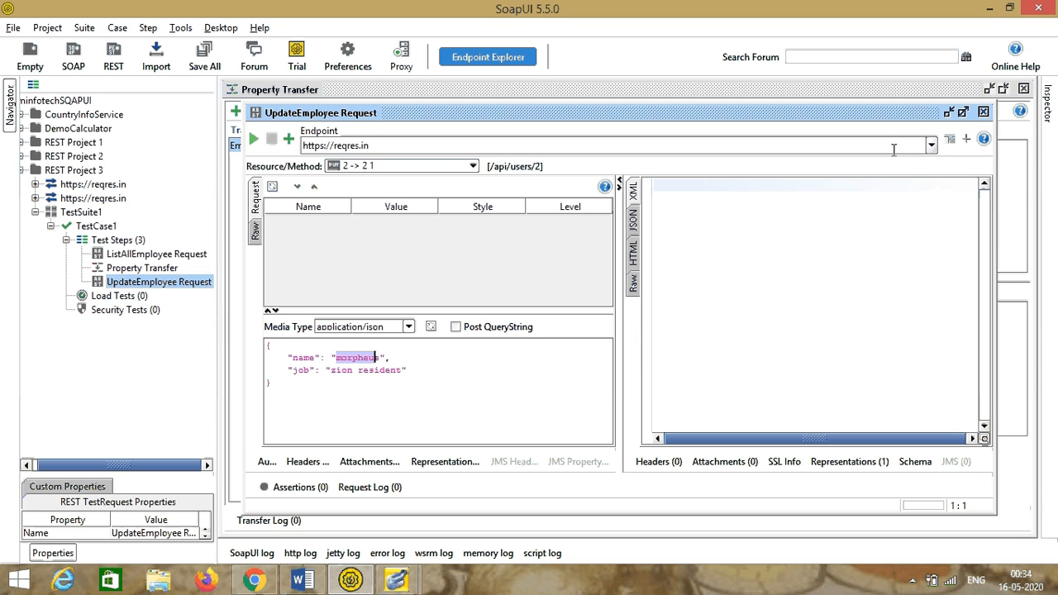
pyautogui.click(983, 112)
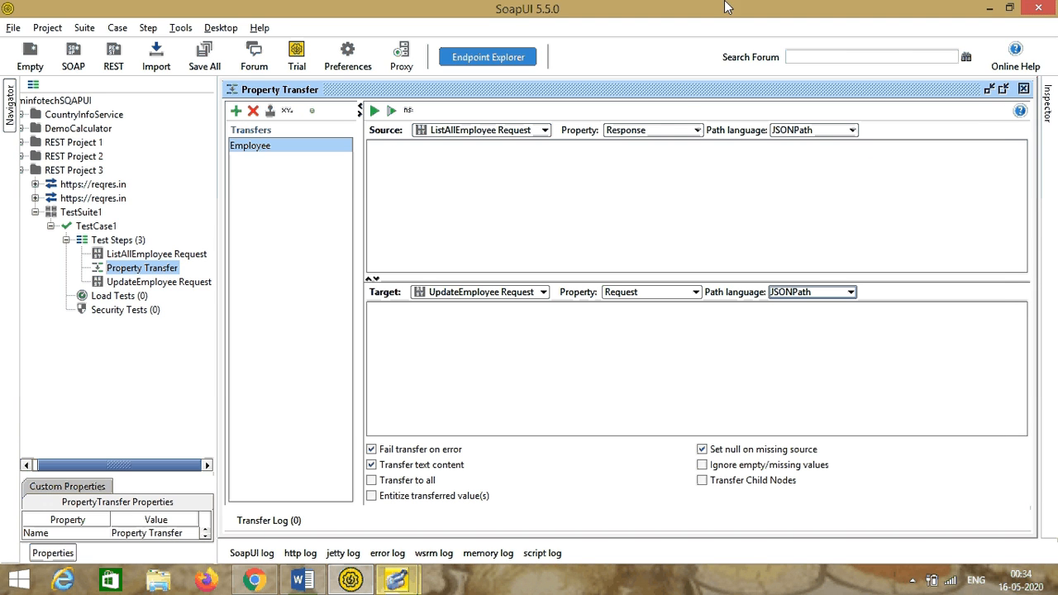
# Copy the path .data[4].first_name from JSONPath Finder in Chrome and paste it as the Employee transfer's source expression in SoapUI.
pyautogui.click(254, 580)
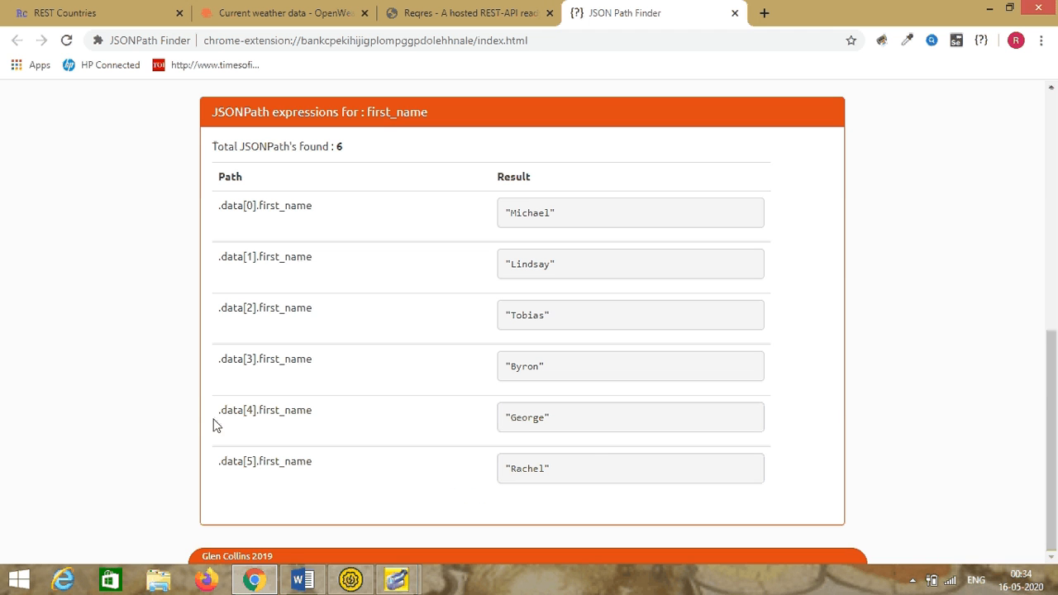
pyautogui.moveTo(219, 415); pyautogui.dragTo(309, 407)
pyautogui.hotkey('ctrl', 'c')
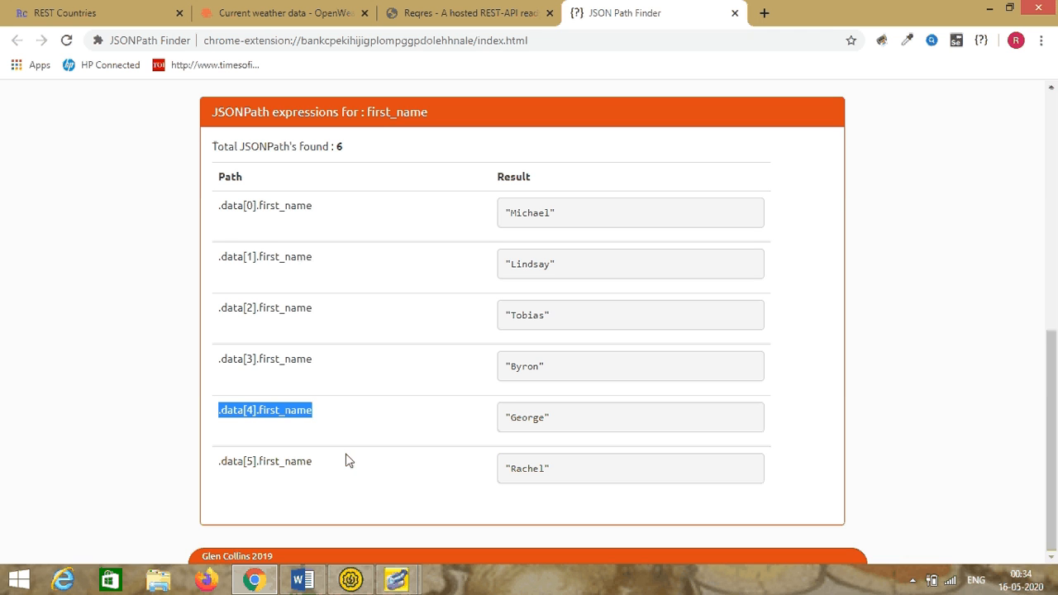
pyautogui.click(351, 580)
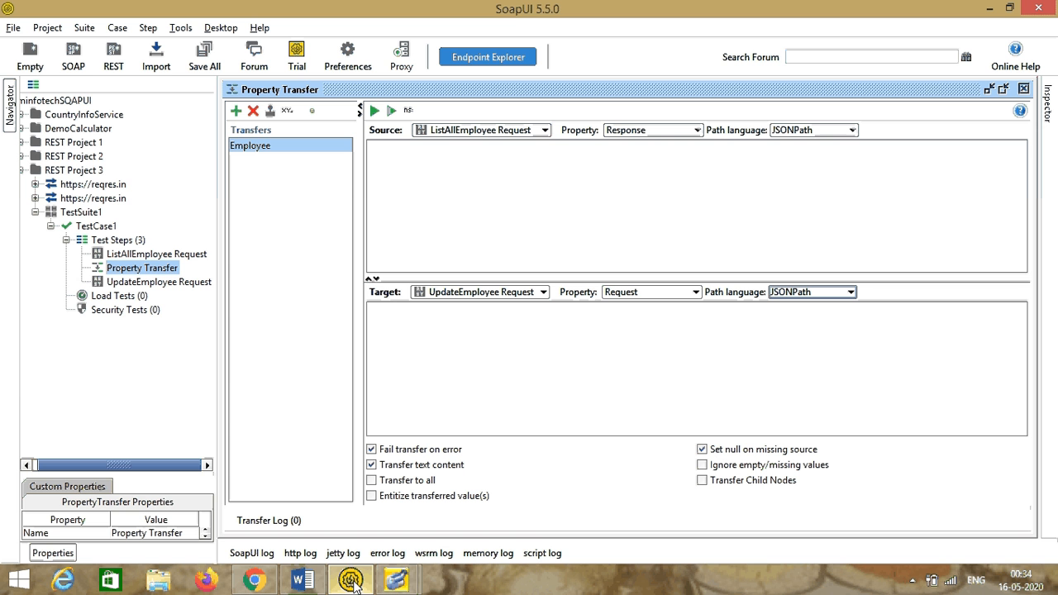
pyautogui.click(469, 167)
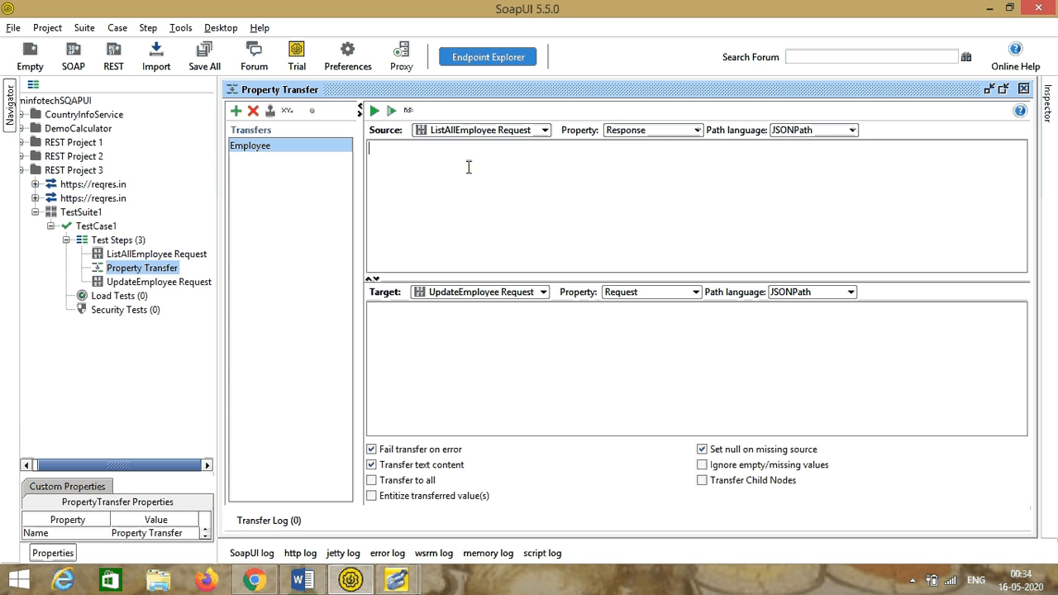
pyautogui.hotkey('ctrl', 'v')
# Open UpdateEmployee Request and copy its entire JSON body.
pyautogui.click(149, 284)
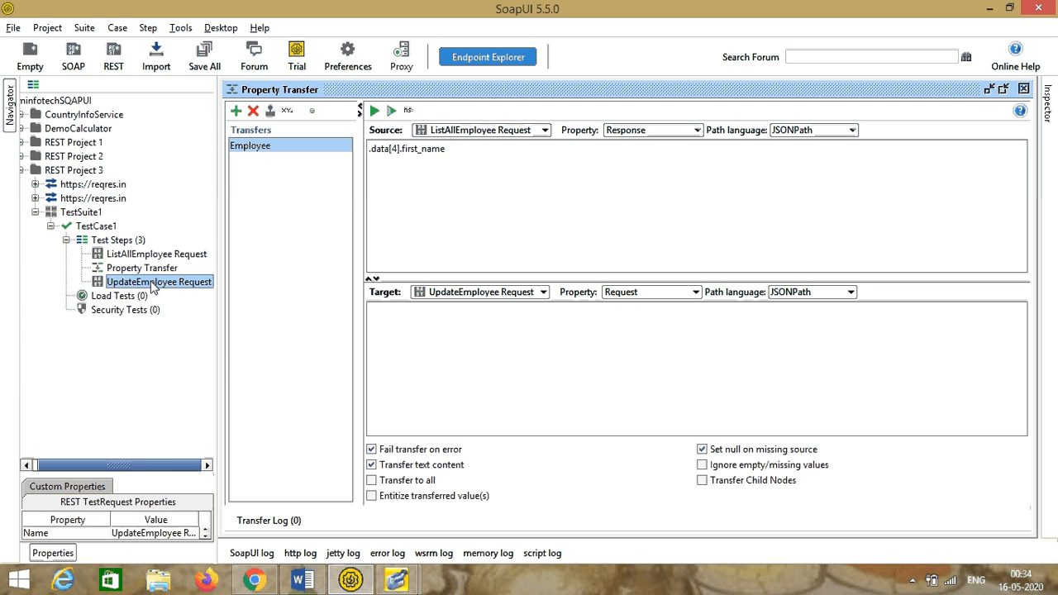
pyautogui.doubleClick(151, 283)
pyautogui.click(295, 351)
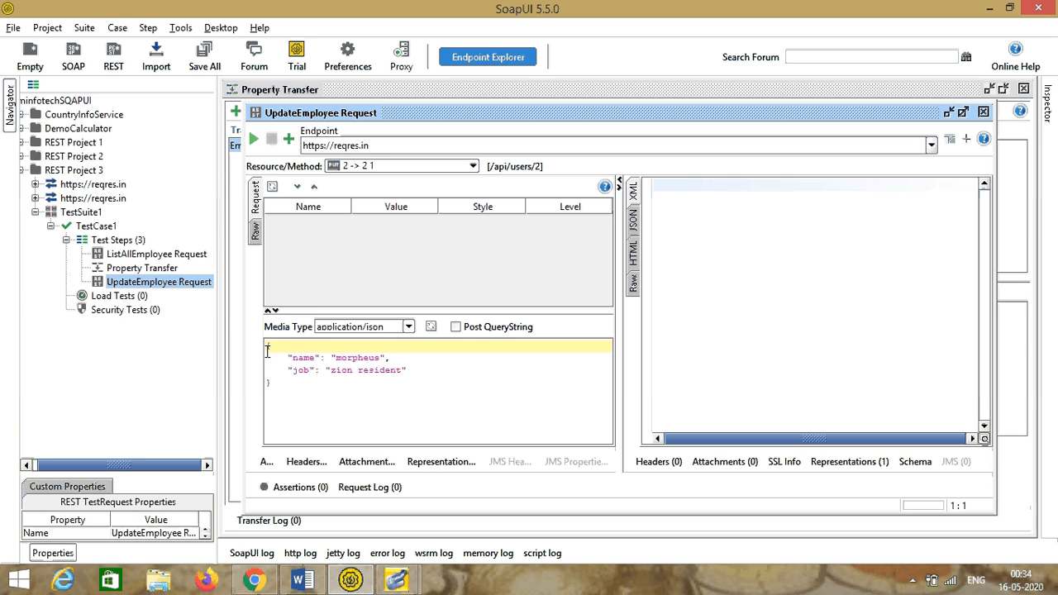
pyautogui.moveTo(295, 351); pyautogui.dragTo(299, 382)
pyautogui.hotkey('ctrl', 'c')
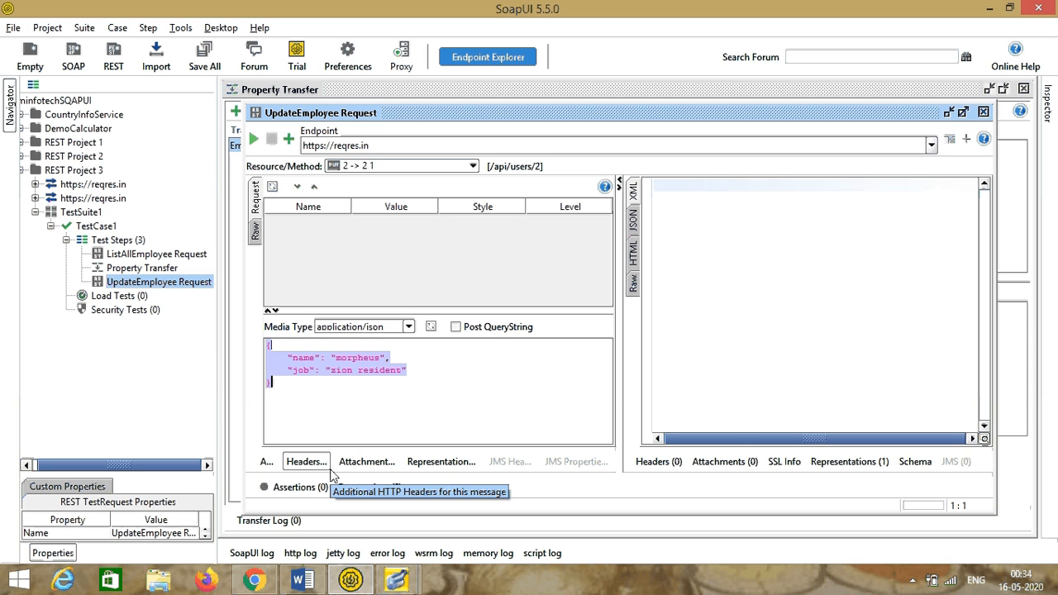
# Switch to Chrome and replace all the JSON in JSONPath Finder's input area with the copied update request body.
pyautogui.click(254, 581)
pyautogui.moveTo(1051, 381); pyautogui.dragTo(1051, 131)
pyautogui.moveTo(838, 328); pyautogui.dragTo(841, 192)
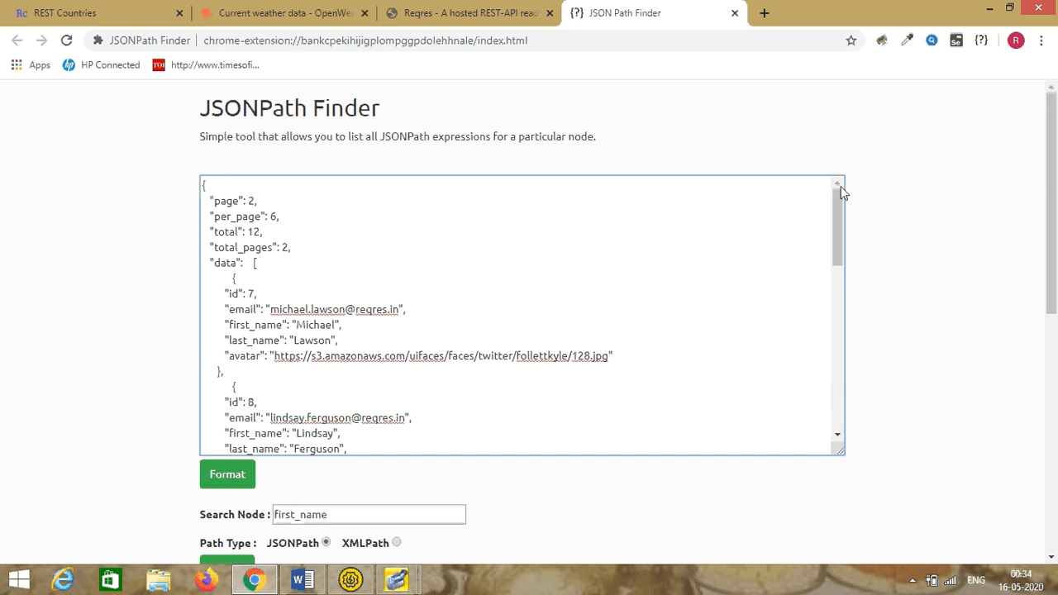
pyautogui.click(200, 191)
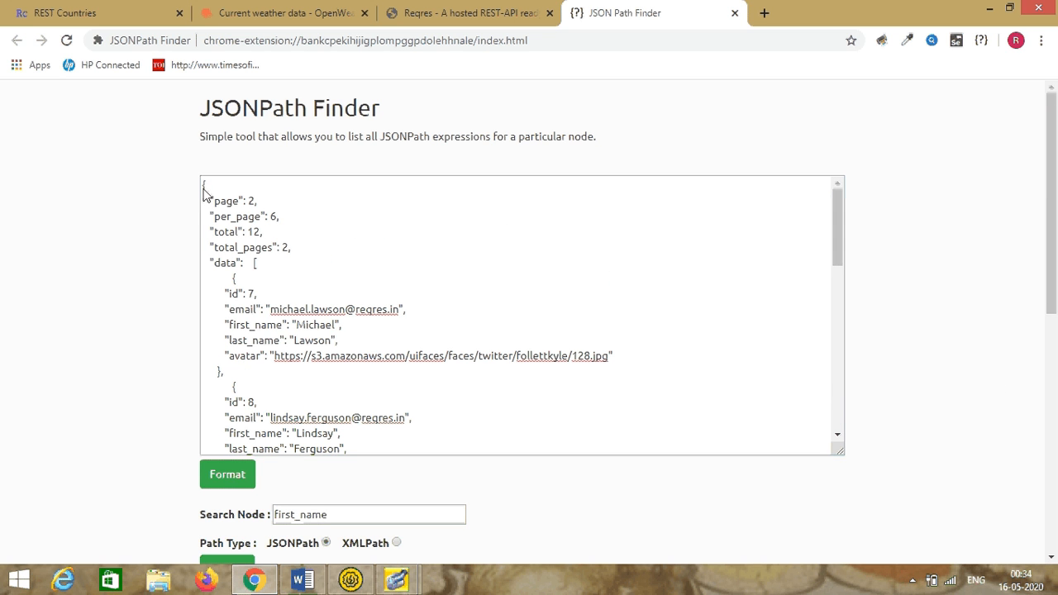
pyautogui.click(204, 193)
pyautogui.hotkey('shift', 'Down')
pyautogui.hotkey('shift', 'Down')
pyautogui.hotkey('shift', 'Down')
pyautogui.hotkey('shift', 'Down')
pyautogui.hotkey('shift', 'Down')
pyautogui.hotkey('shift', 'Down')
pyautogui.hotkey('shift', 'Down')
pyautogui.hotkey('shift', 'Down')
pyautogui.hotkey('shift', 'Down')
pyautogui.hotkey('shift', 'Down')
pyautogui.hotkey('shift', 'Down')
pyautogui.hotkey('shift', 'Down')
pyautogui.hotkey('shift', 'Down')
pyautogui.hotkey('shift', 'Down')
pyautogui.hotkey('shift', 'Down')
pyautogui.hotkey('shift', 'Down')
pyautogui.hotkey('shift', 'Down')
pyautogui.hotkey('shift', 'Down')
pyautogui.hotkey('shift', 'Down')
pyautogui.hotkey('shift', 'Down')
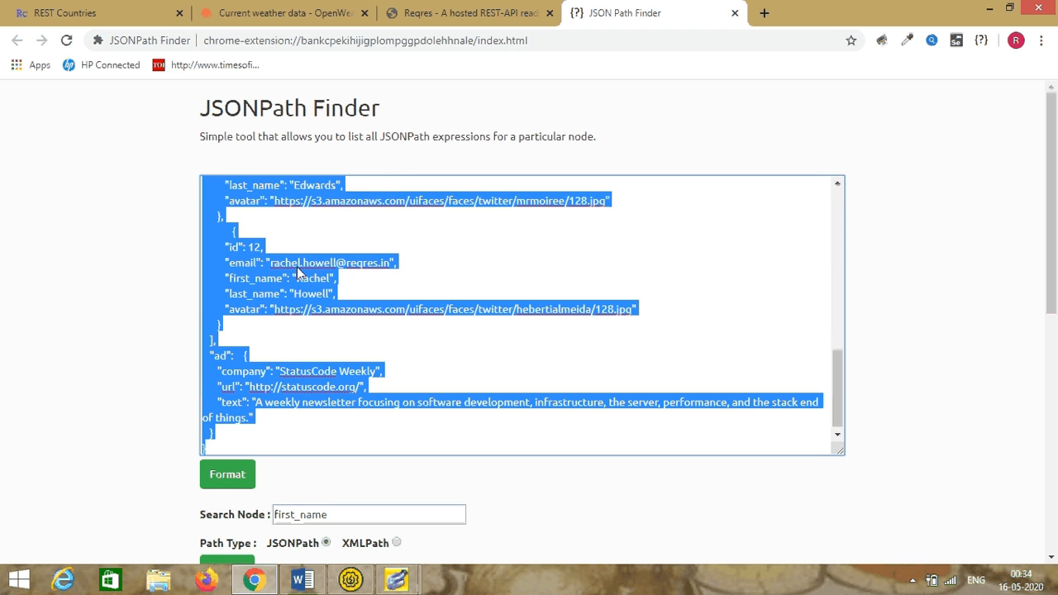
pyautogui.press('BackSpace')
pyautogui.hotkey('ctrl', 'v')
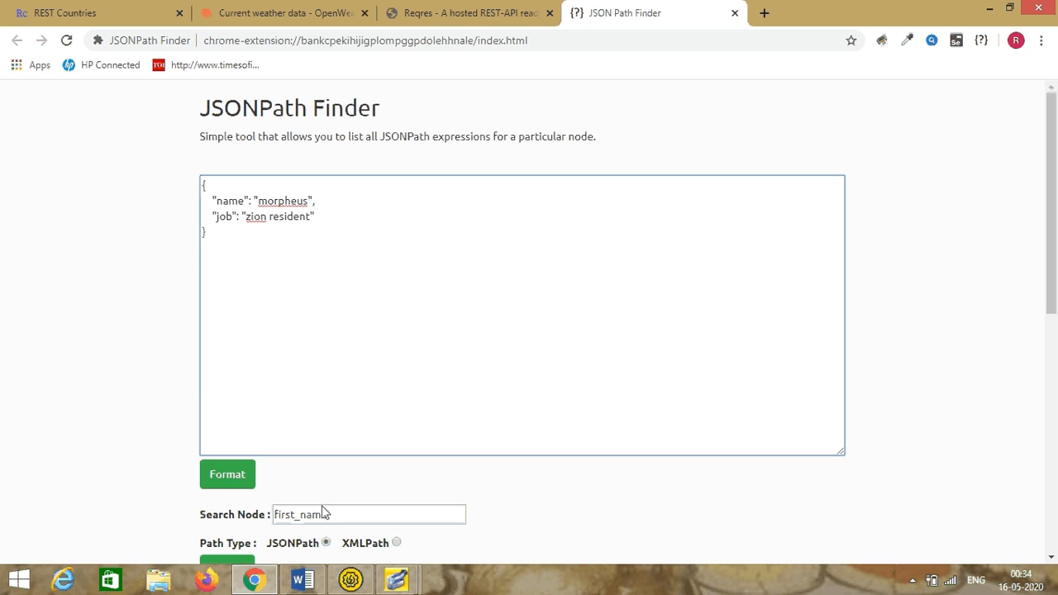
# Change the search node to name and run the JSONPath search on the update request body.
pyautogui.moveTo(283, 202); pyautogui.dragTo(258, 205)
pyautogui.click(227, 201)
pyautogui.click(305, 518)
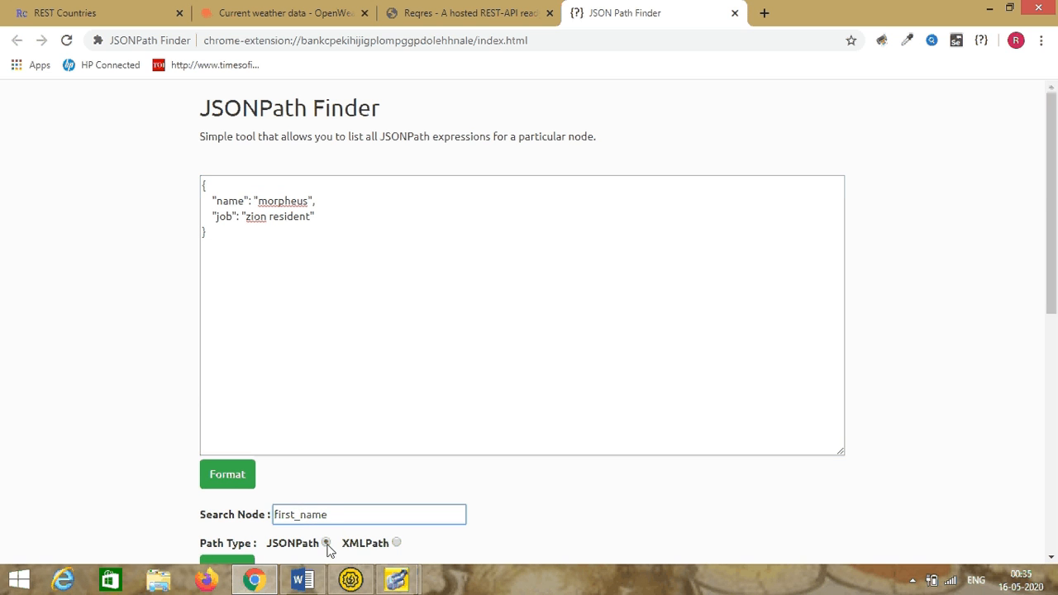
pyautogui.press('BackSpace')
pyautogui.press('BackSpace')
pyautogui.press('BackSpace')
pyautogui.press('BackSpace')
pyautogui.press('BackSpace')
pyautogui.press('BackSpace')
pyautogui.scroll(-2, 1047, 295)
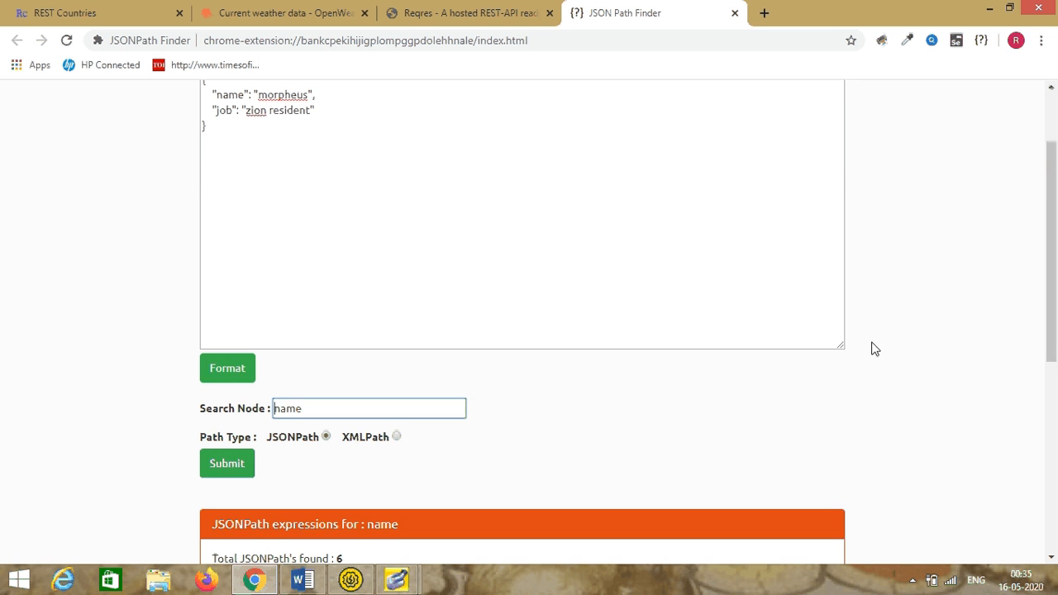
pyautogui.click(233, 466)
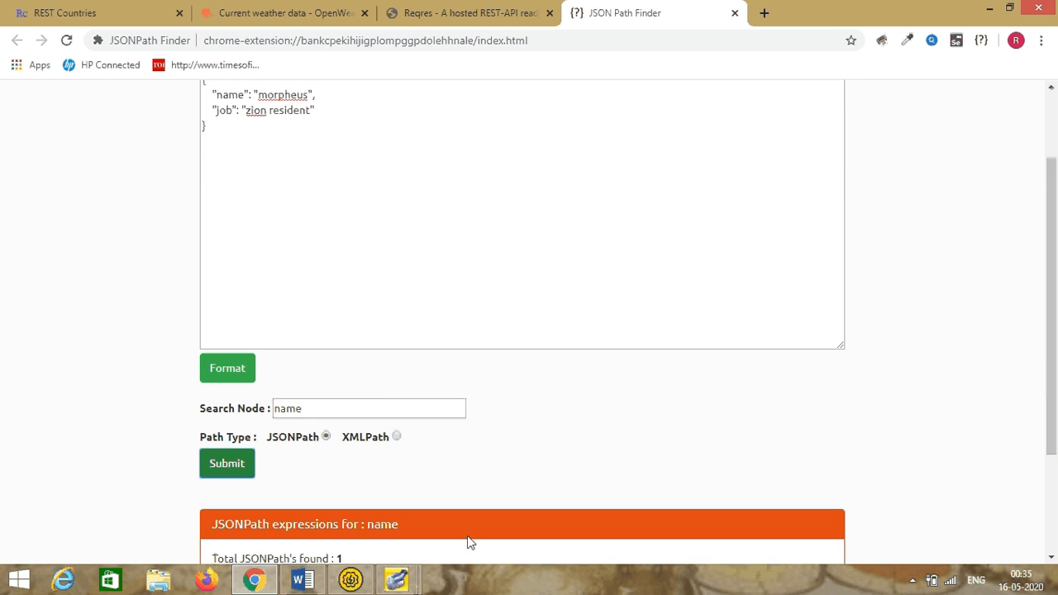
pyautogui.moveTo(1046, 279); pyautogui.dragTo(1041, 417)
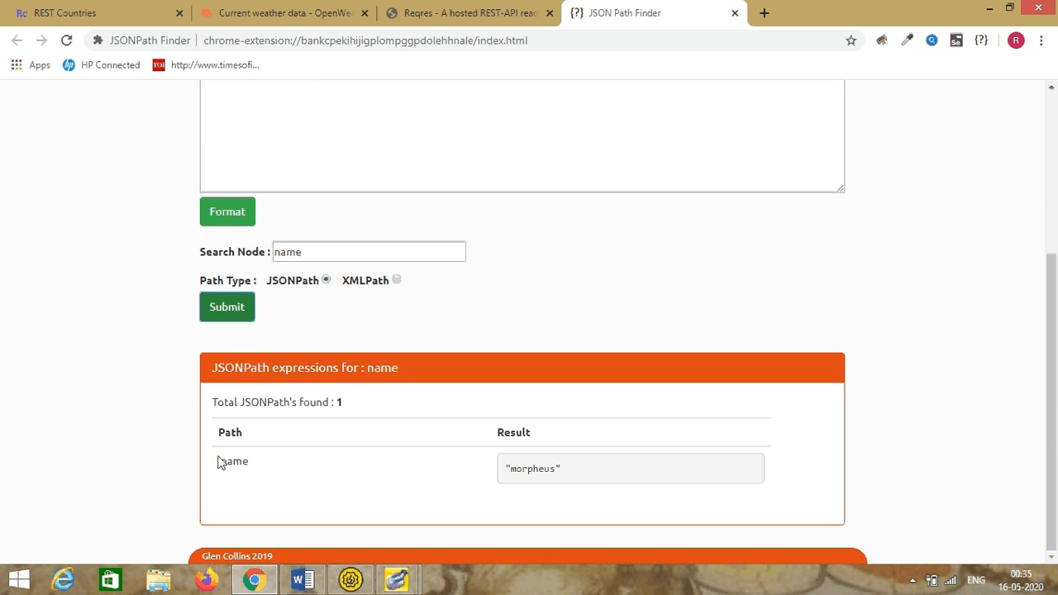
# Copy the path .name, switch to SoapUI and paste it as the Employee transfer's target expression.
pyautogui.moveTo(218, 463); pyautogui.dragTo(247, 463)
pyautogui.hotkey('ctrl', 'c')
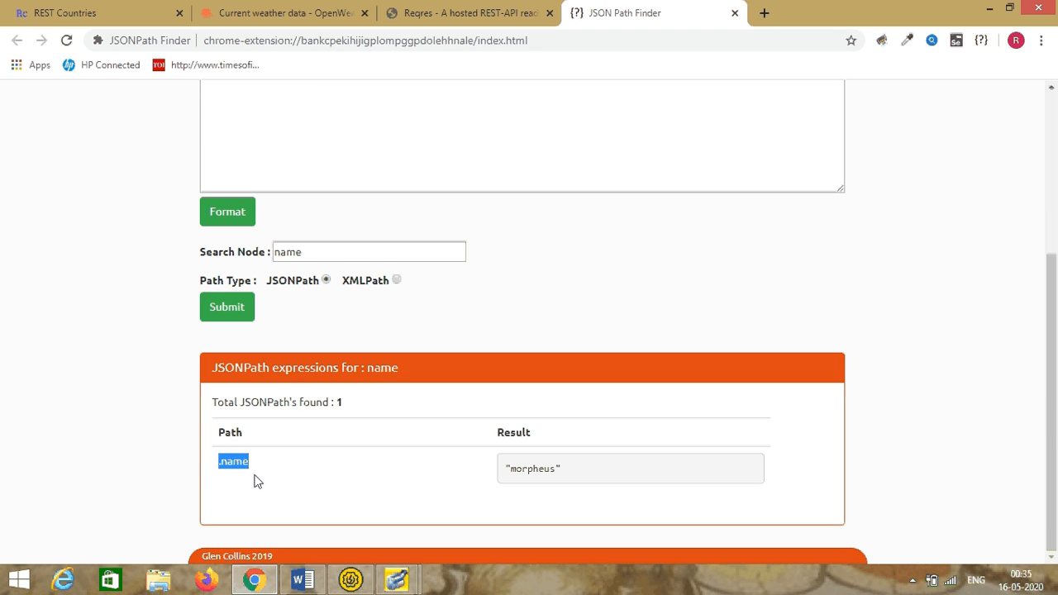
pyautogui.click(351, 580)
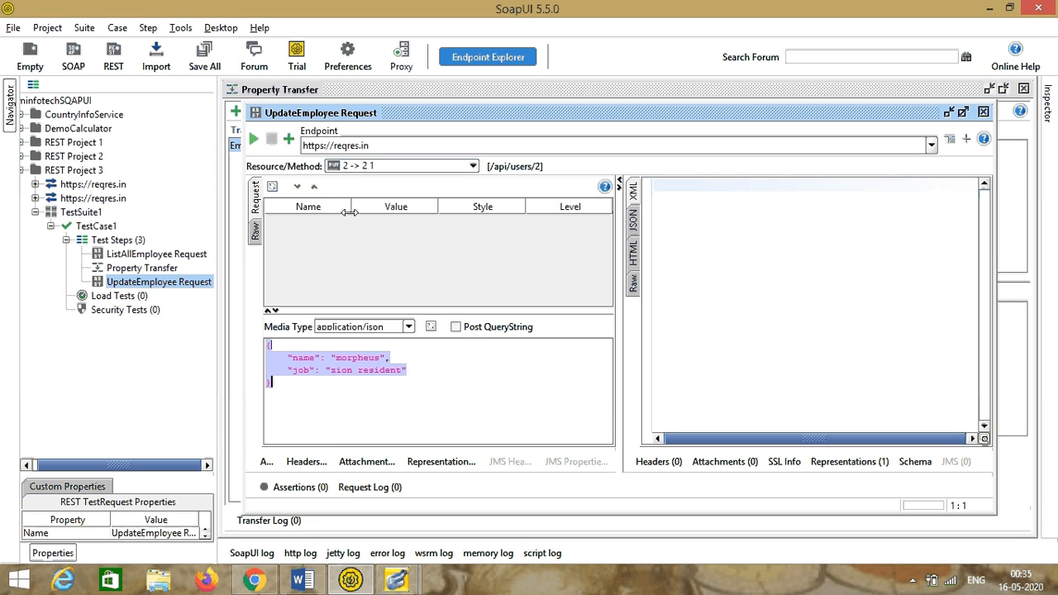
pyautogui.click(983, 111)
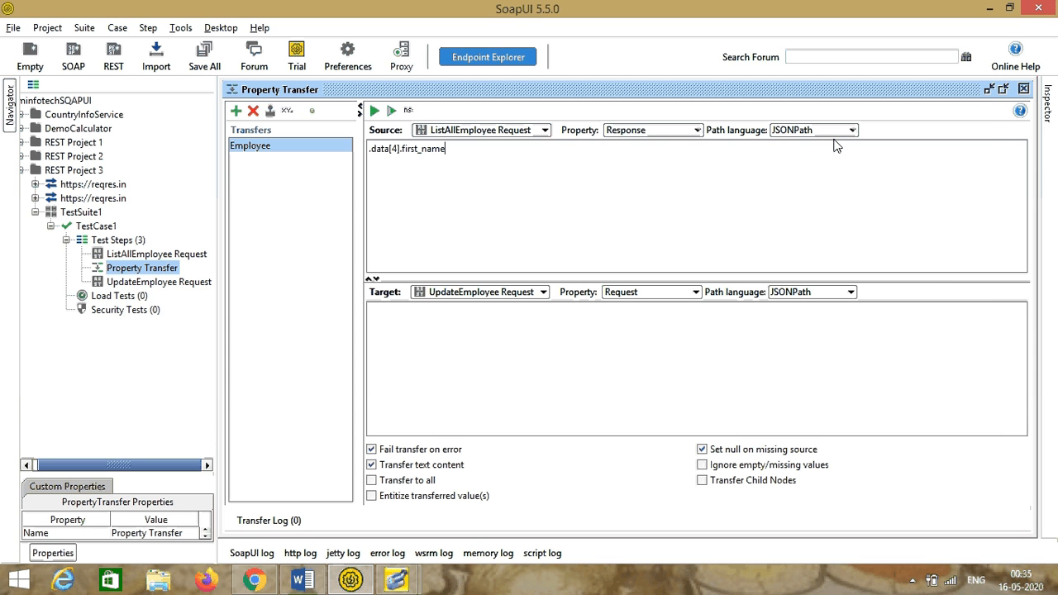
pyautogui.click(404, 318)
pyautogui.hotkey('ctrl', 'v')
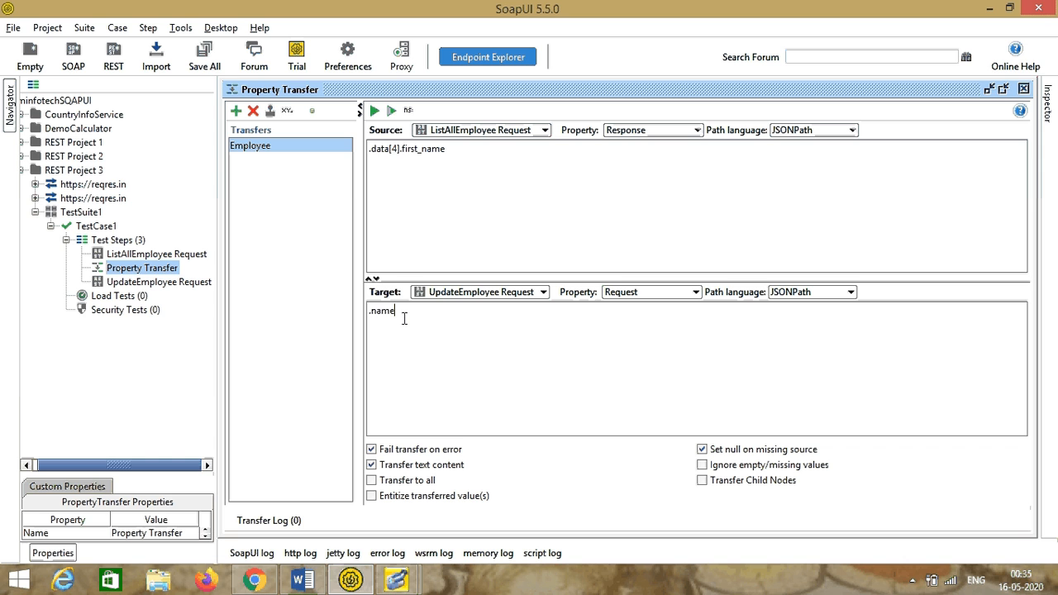
# Run the Employee property transfer, check the name value in UpdateEmployee Request's body, and close that request.
pyautogui.click(374, 111)
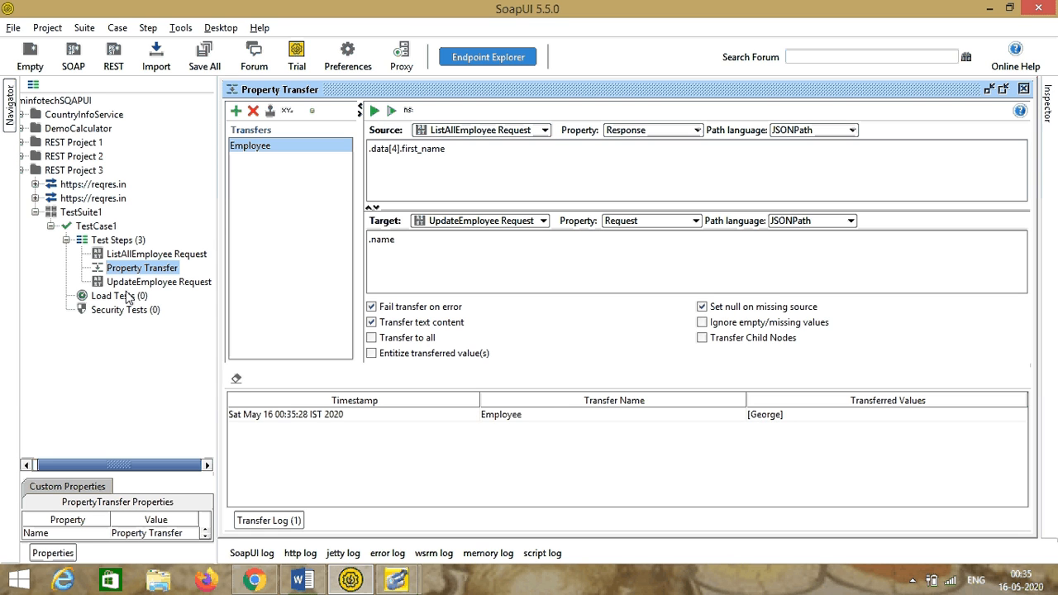
pyautogui.doubleClick(154, 282)
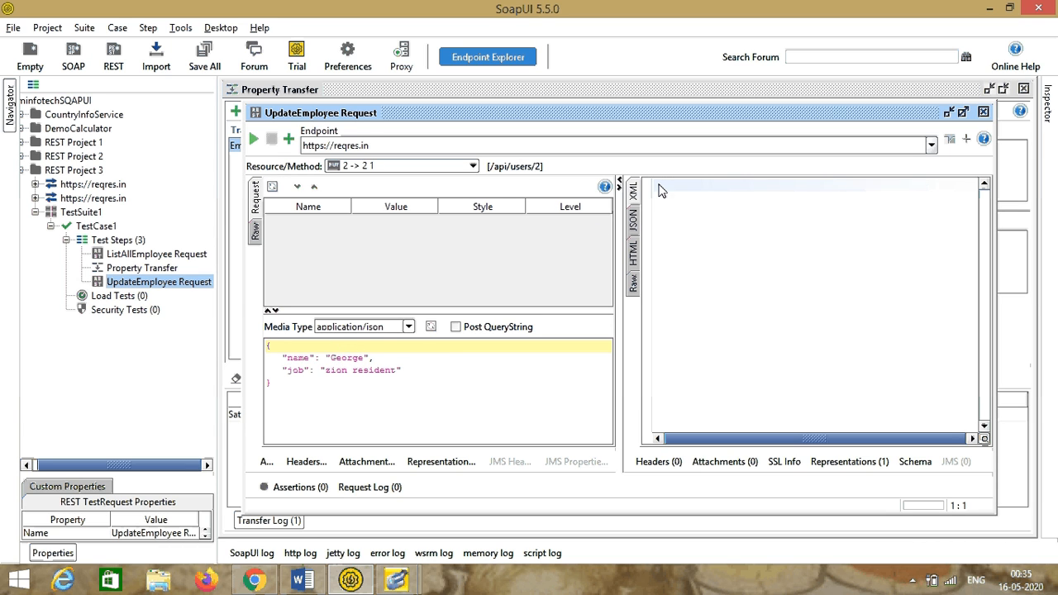
pyautogui.click(983, 112)
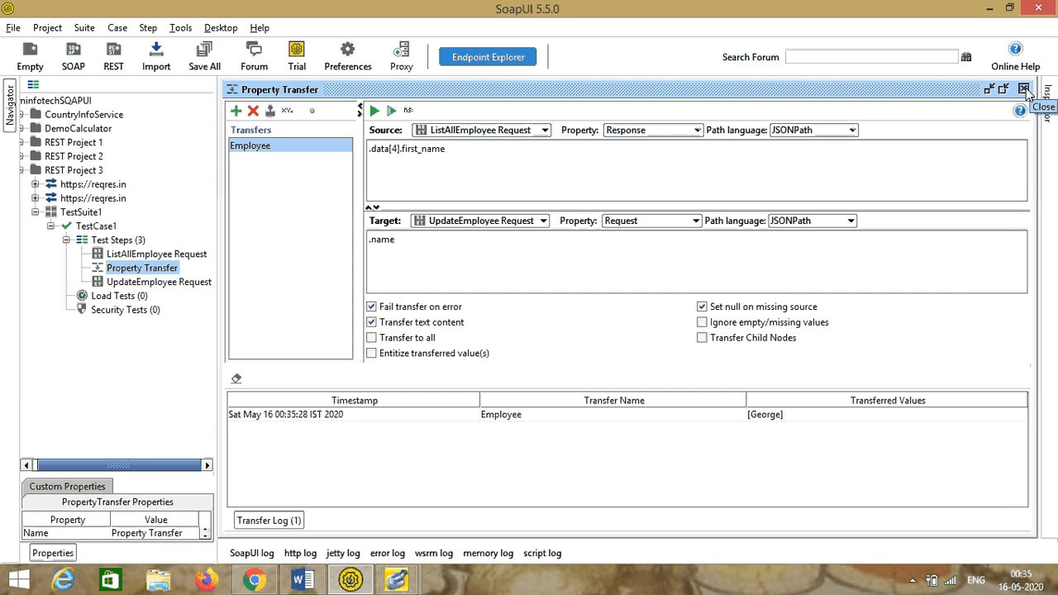
# Close the Property Transfer editor and add a JsonPath Count assertion to ListAllEmployee Request, dismissing its configuration without entering an expression.
pyautogui.click(1024, 89)
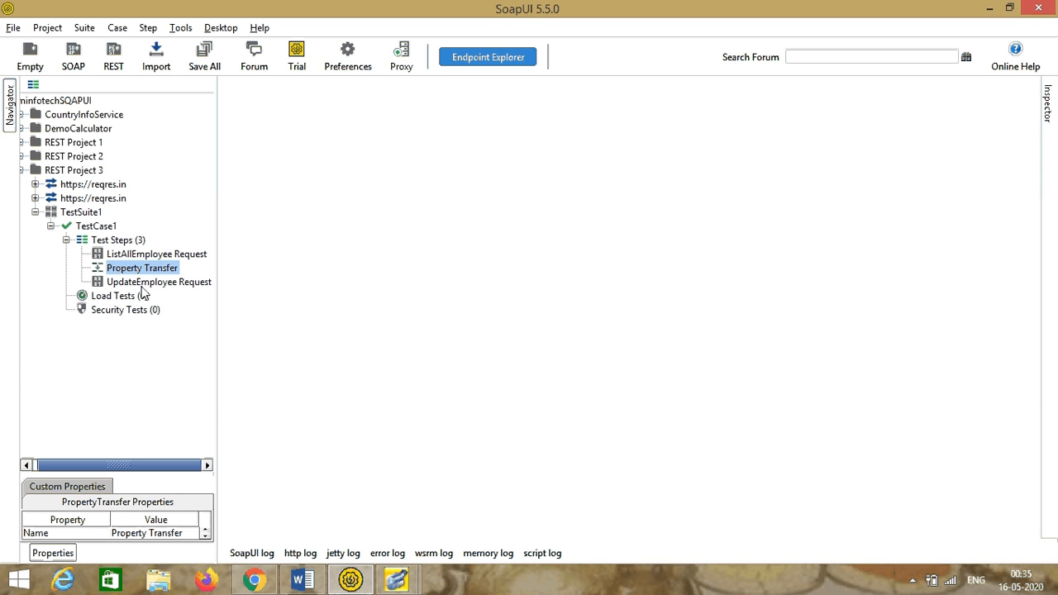
pyautogui.doubleClick(159, 257)
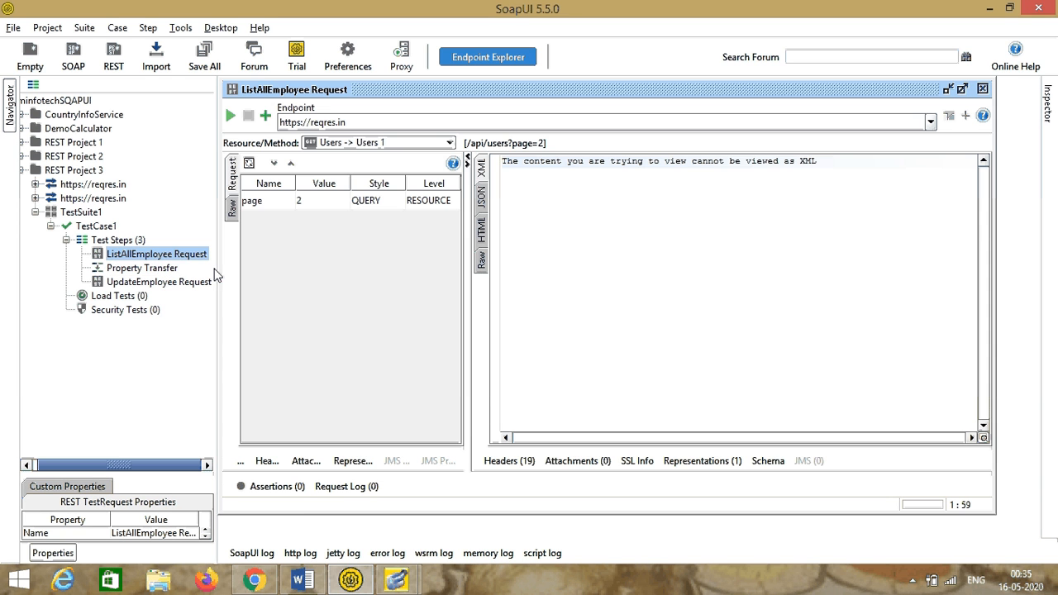
pyautogui.click(294, 487)
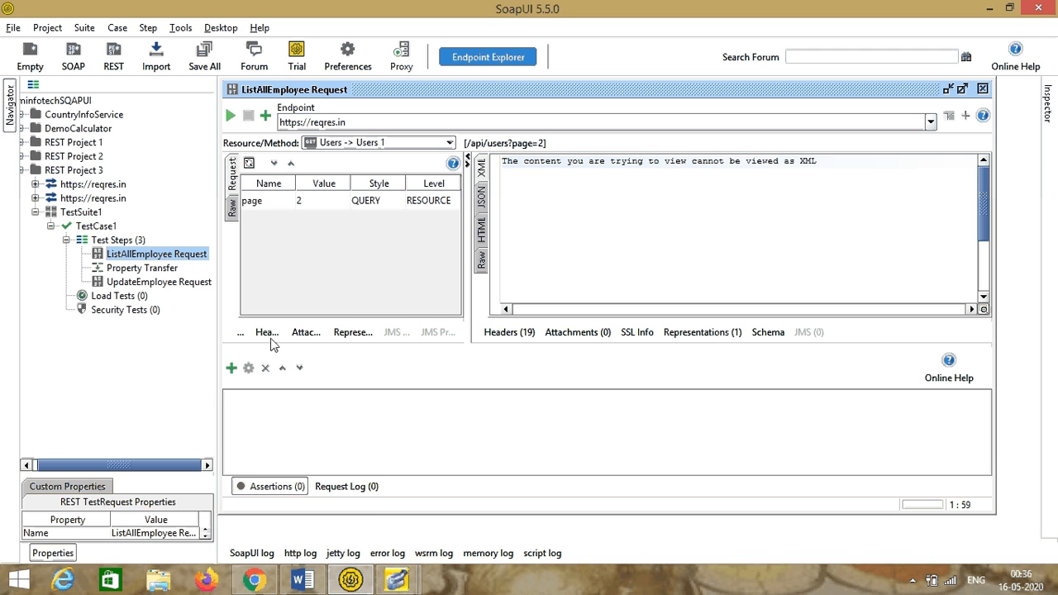
pyautogui.click(231, 369)
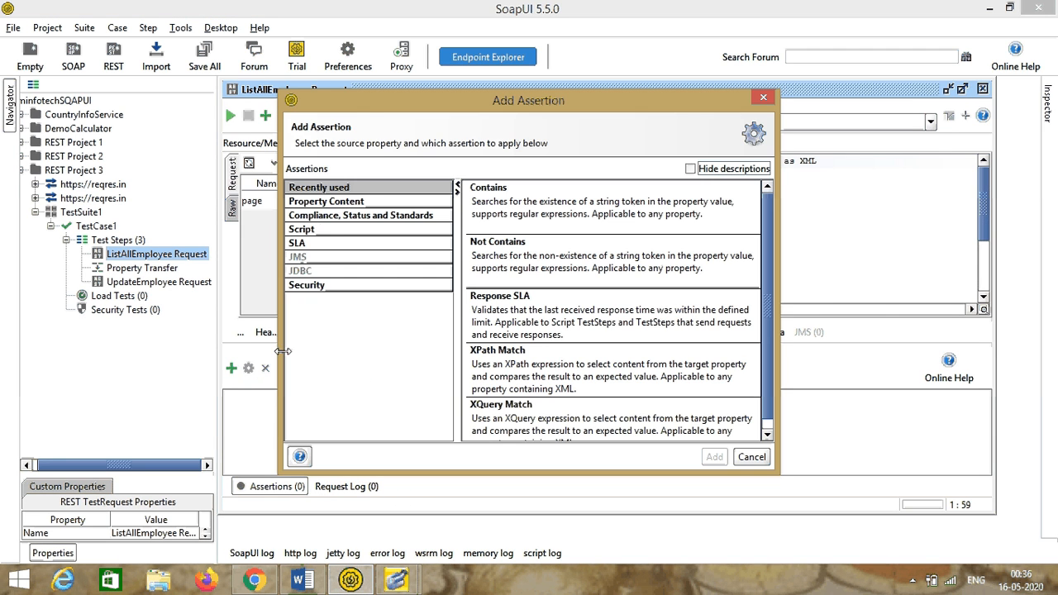
pyautogui.click(331, 204)
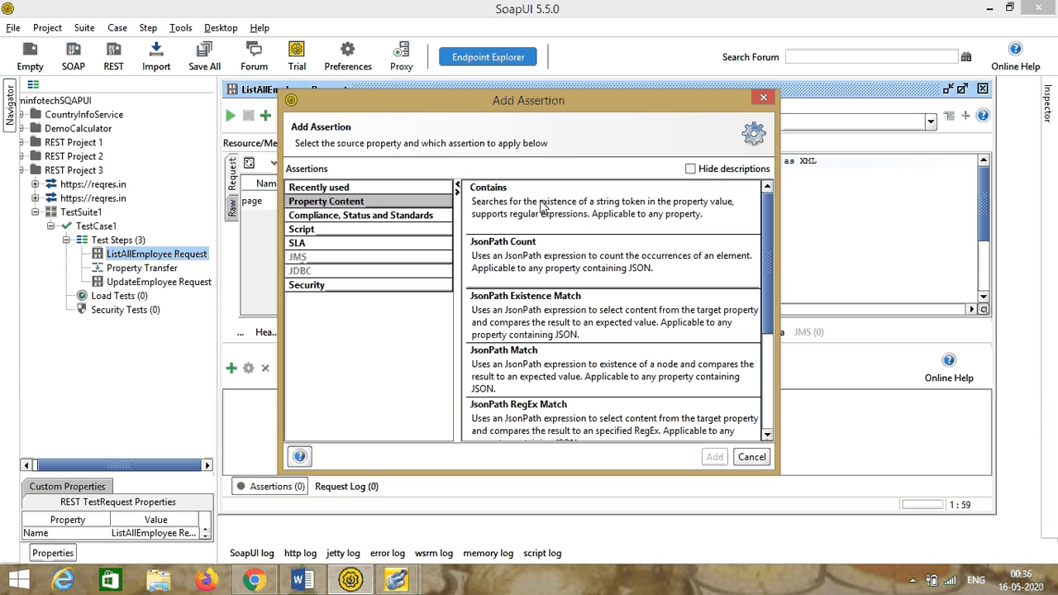
pyautogui.doubleClick(508, 256)
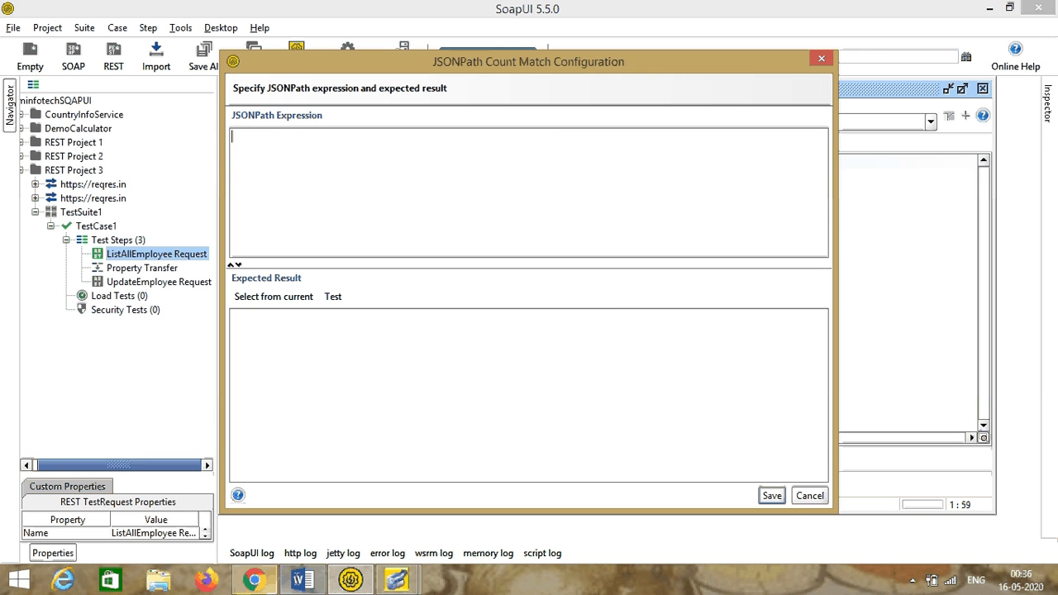
pyautogui.click(810, 495)
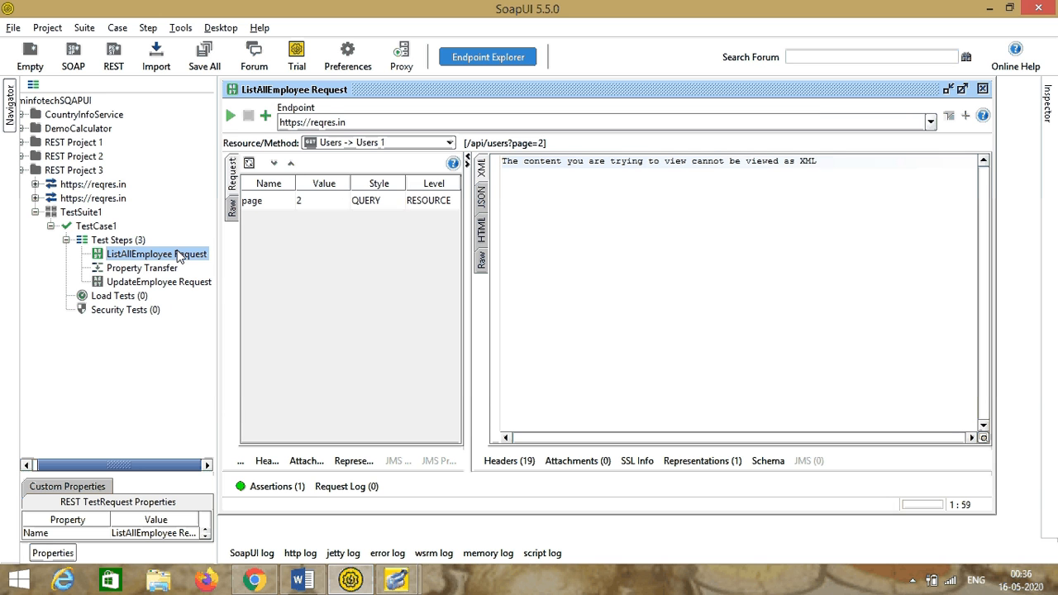
# Show the ListAllEmployee Request response as JSON and examine its structure from the beginning, including the data array.
pyautogui.click(481, 197)
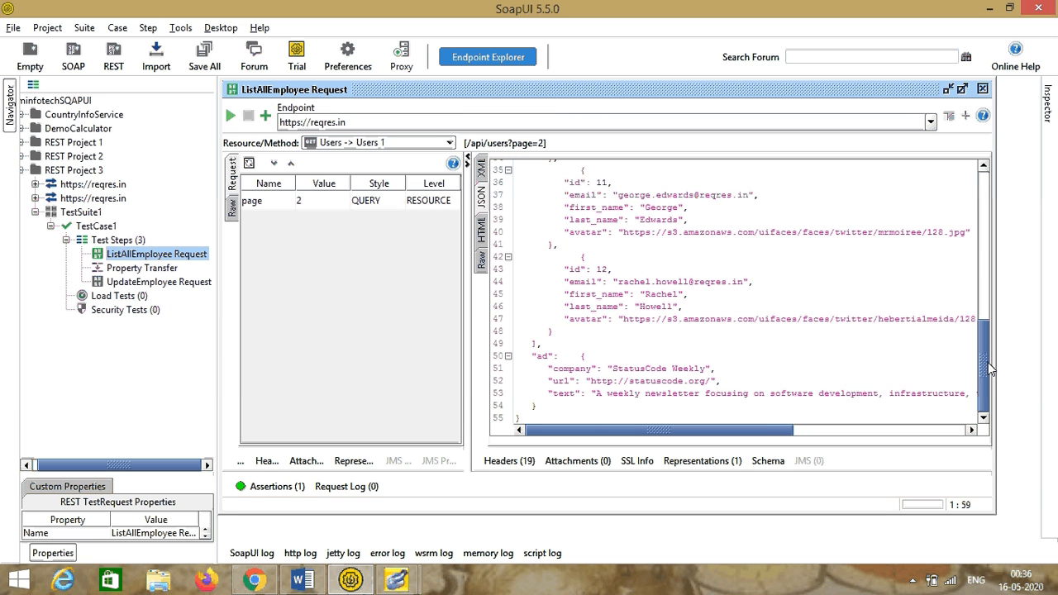
pyautogui.moveTo(987, 362); pyautogui.dragTo(1008, 219)
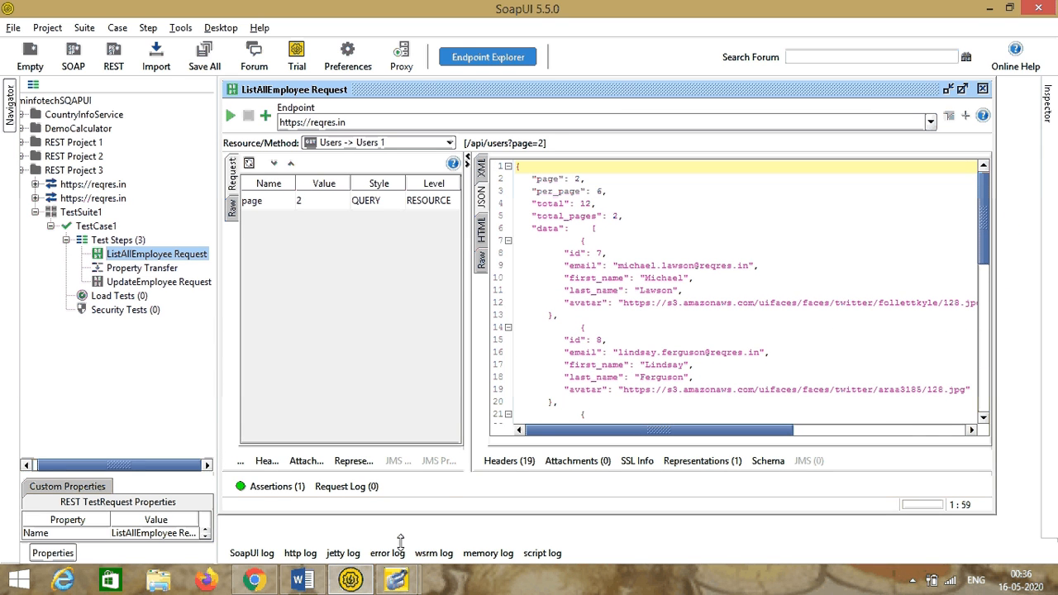